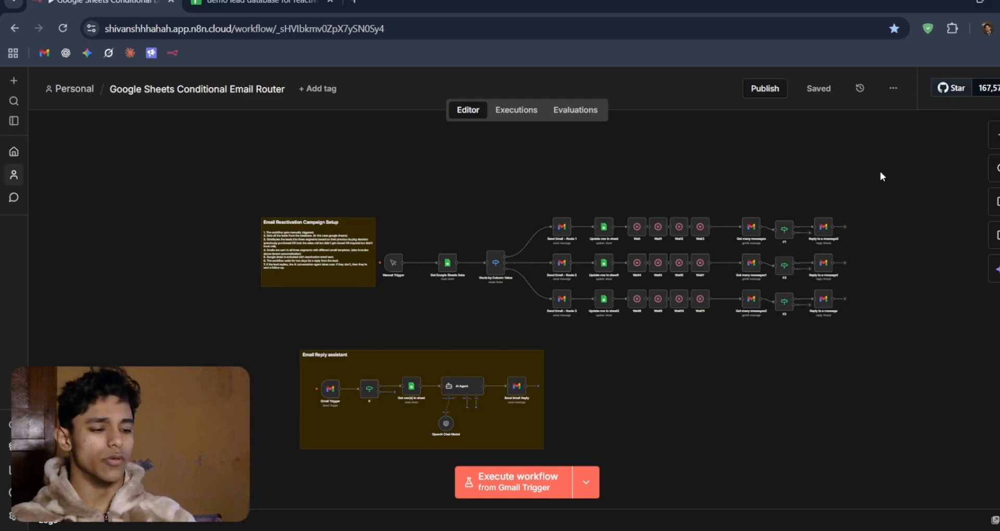
# Examine the three email routes of the campaign, highlighting the chain of Wait nodes in the first route
pyautogui.scroll(3, 854, 309)
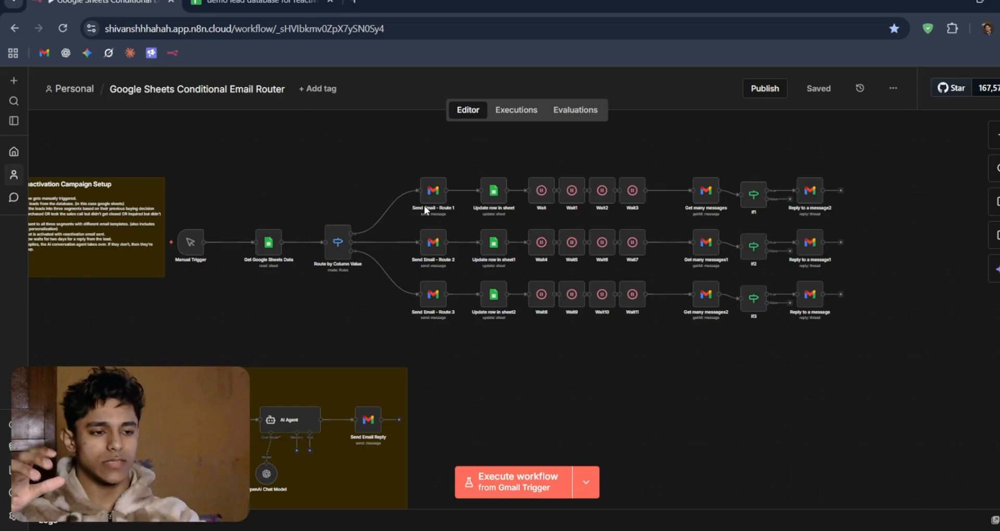
pyautogui.hscroll(2, 603, 266)
pyautogui.scroll(2, 603, 266)
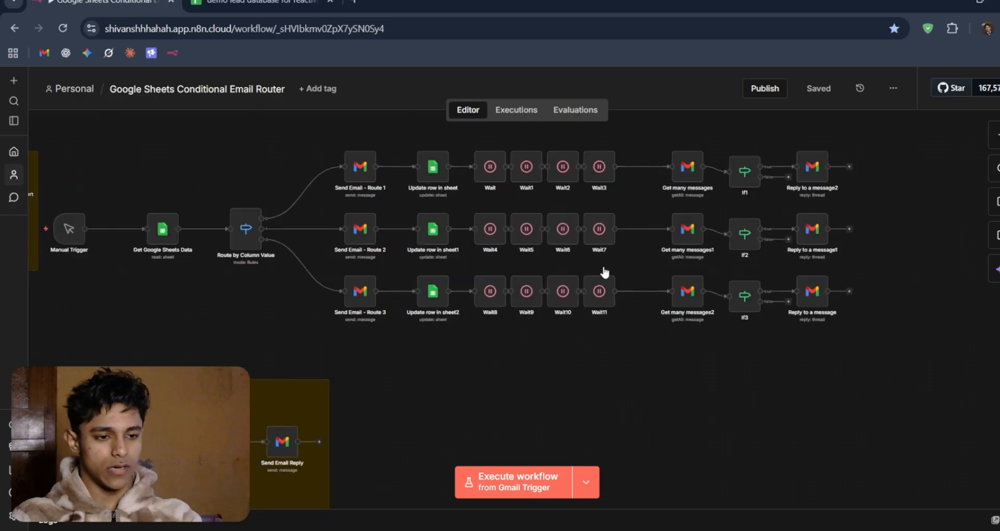
pyautogui.scroll(2, 603, 267)
pyautogui.scroll(1, 603, 266)
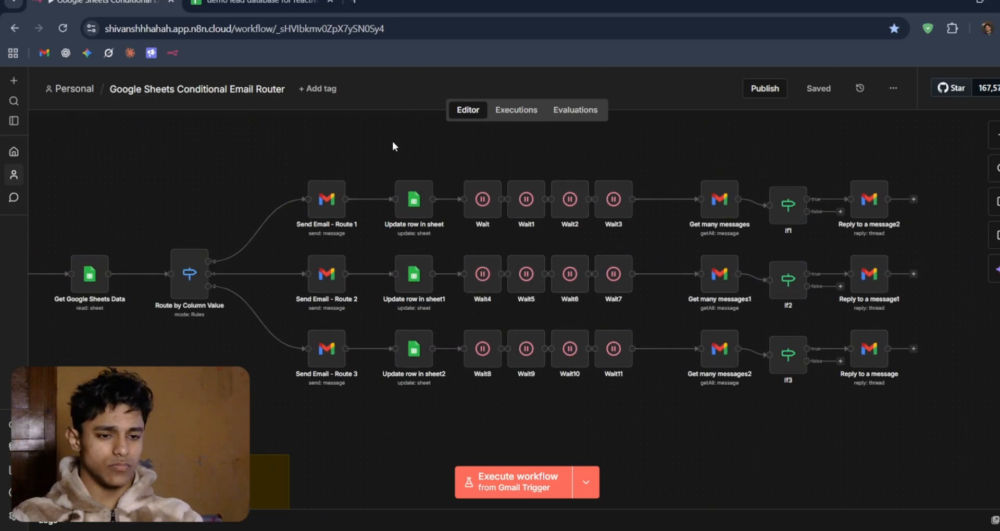
pyautogui.moveTo(415, 484); pyautogui.dragTo(416, 482)
pyautogui.click(442, 469)
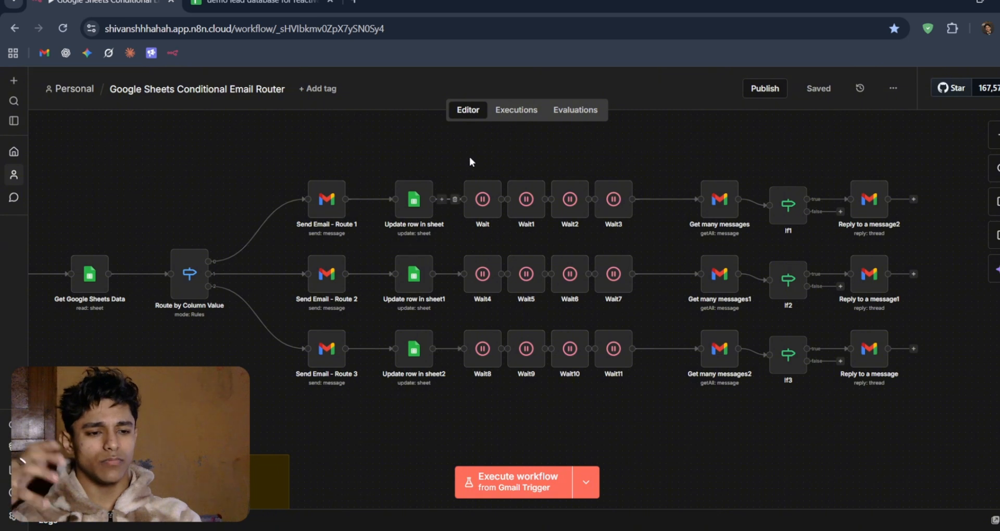
pyautogui.moveTo(472, 163); pyautogui.dragTo(665, 436)
pyautogui.click(665, 436)
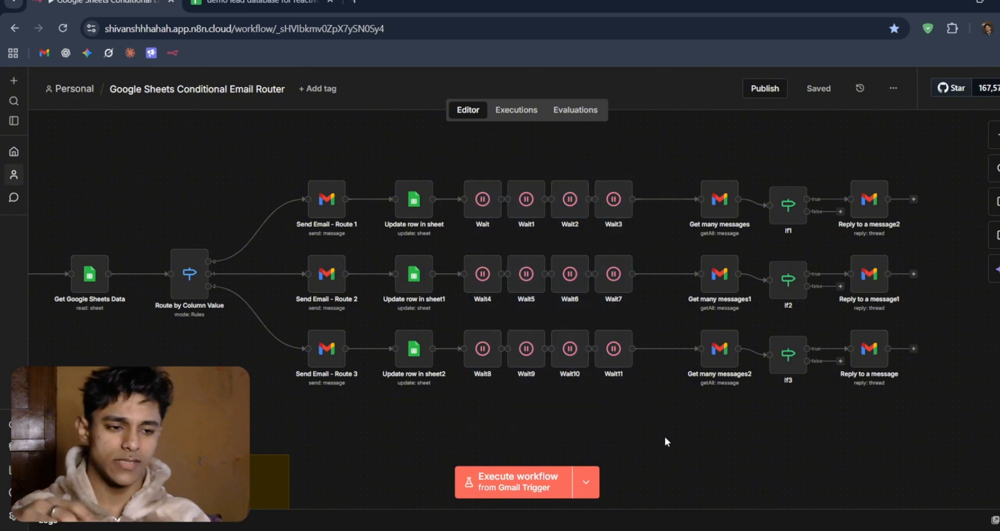
pyautogui.moveTo(453, 168); pyautogui.dragTo(664, 280)
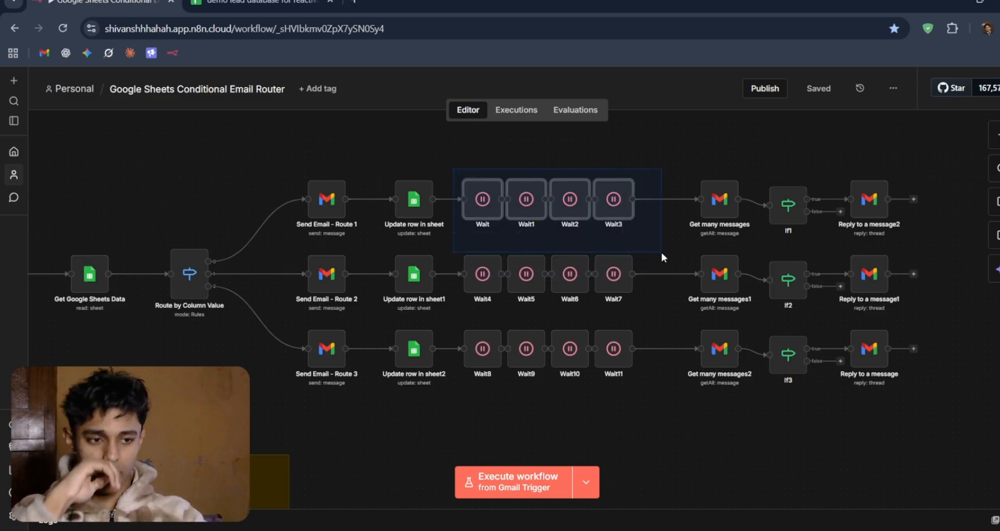
pyautogui.moveTo(661, 253); pyautogui.dragTo(661, 254)
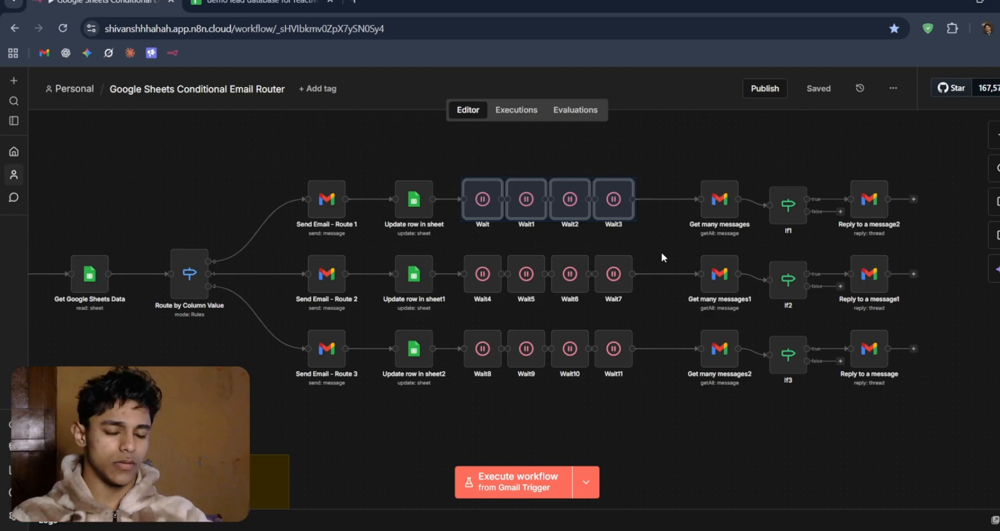
pyautogui.click(647, 155)
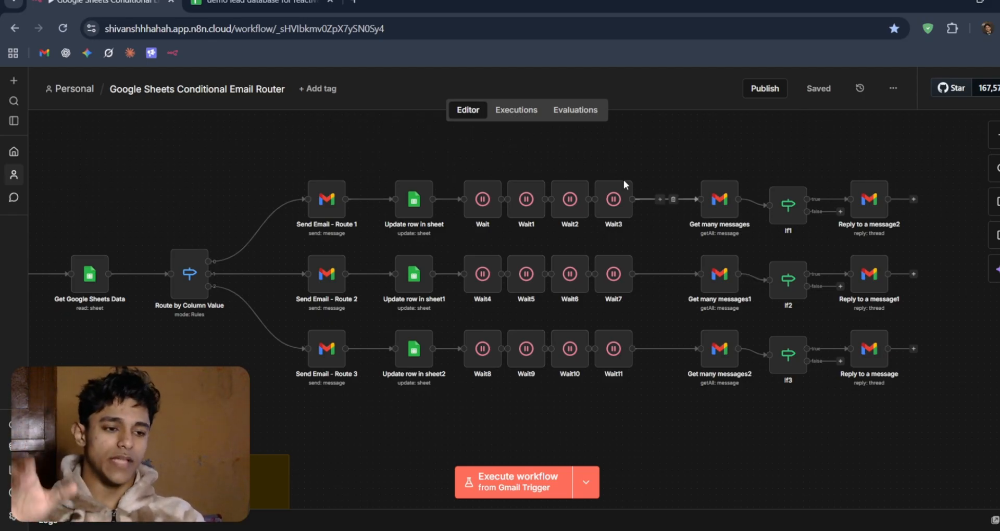
# Review the message-retrieval nodes that follow the waits and the Email Reply assistant section with its AI Agent
pyautogui.hscroll(2, 683, 198)
pyautogui.hscroll(1, 683, 198)
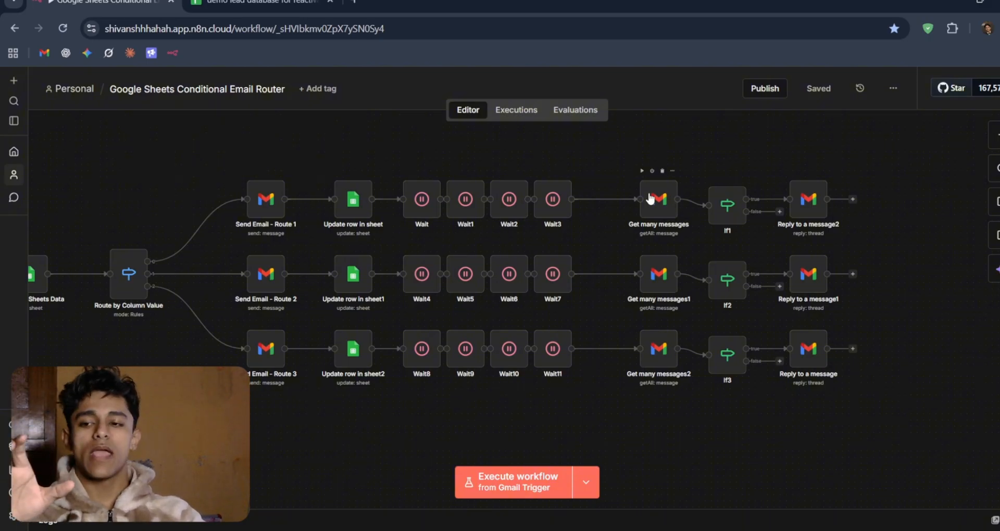
pyautogui.scroll(-6, 649, 198)
pyautogui.hscroll(-15, 649, 198)
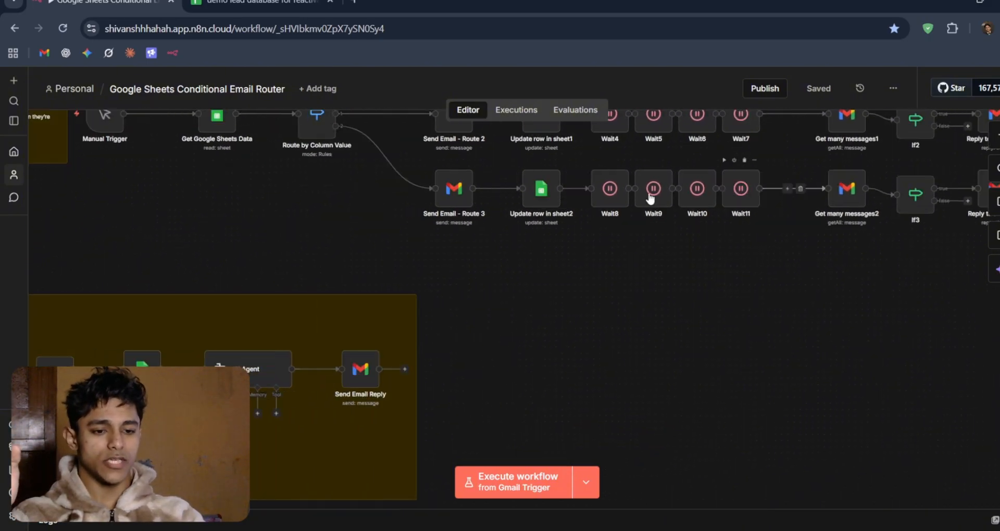
pyautogui.scroll(-1, 649, 197)
pyautogui.hscroll(-2, 649, 198)
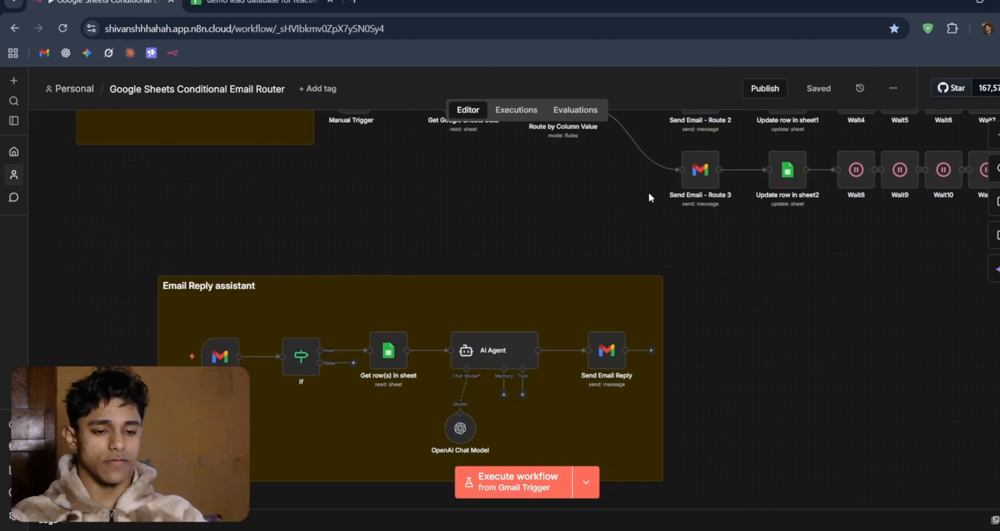
pyautogui.scroll(-3, 650, 198)
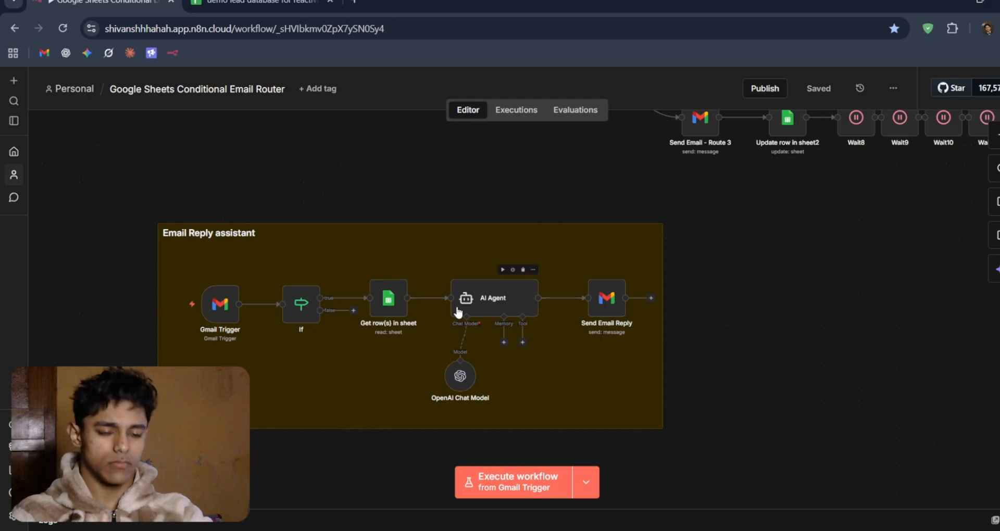
# Examine the If checks and follow-up reply nodes ending the three routes, highlighting the first route's reply node
pyautogui.scroll(10, 459, 312)
pyautogui.hscroll(20, 409, 180)
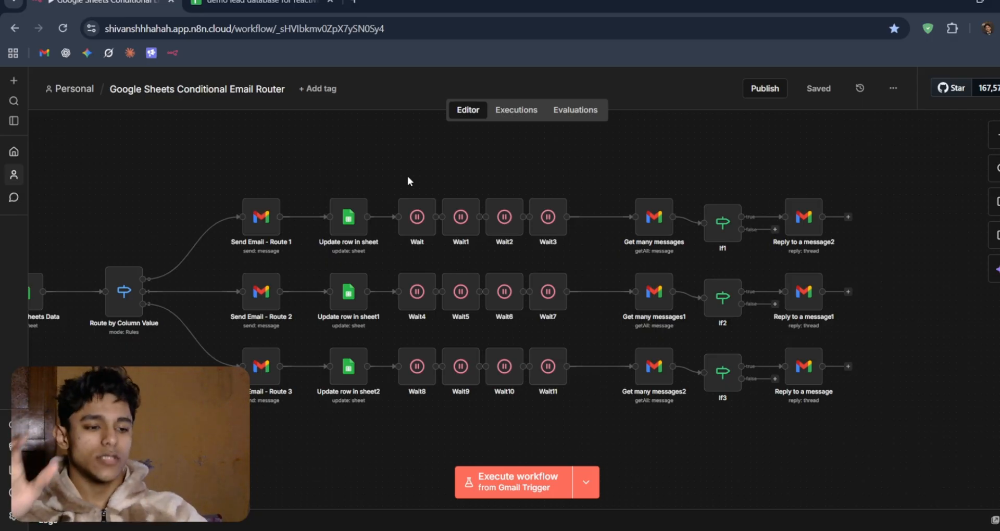
pyautogui.scroll(1, 599, 208)
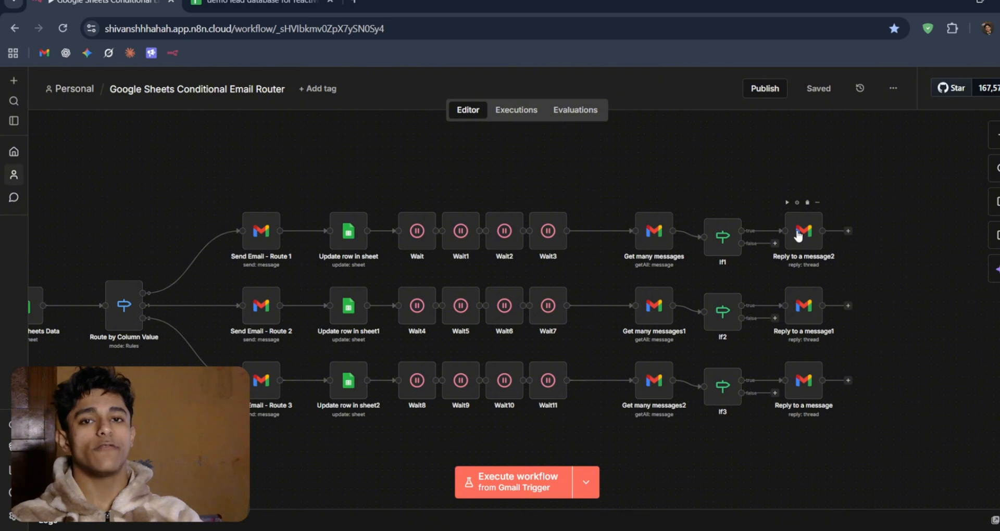
pyautogui.scroll(5, 799, 235)
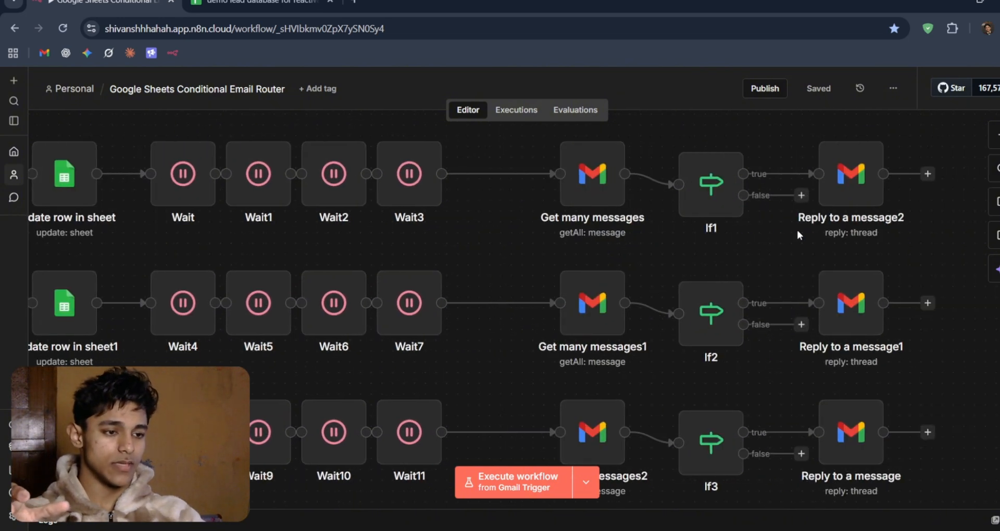
pyautogui.scroll(-5, 819, 214)
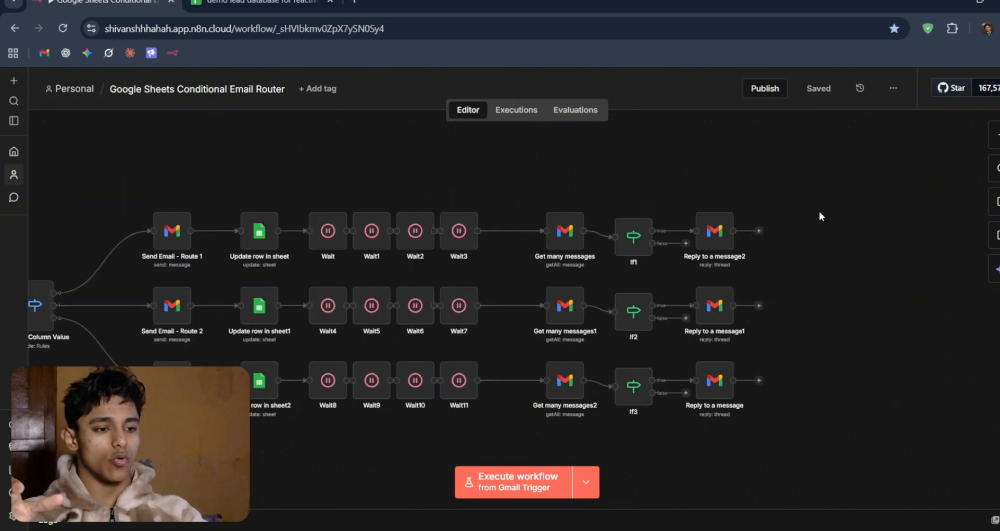
pyautogui.hscroll(-2, 819, 213)
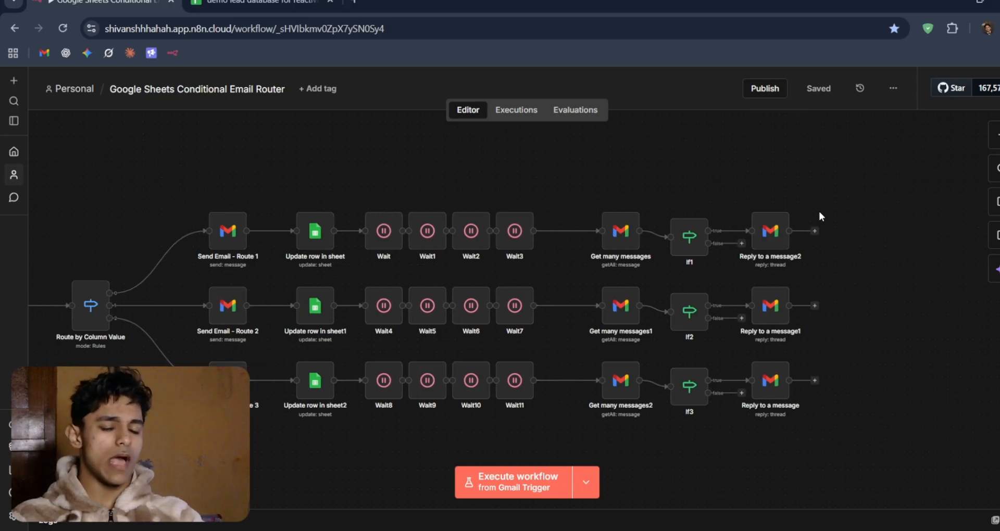
pyautogui.hscroll(3, 819, 212)
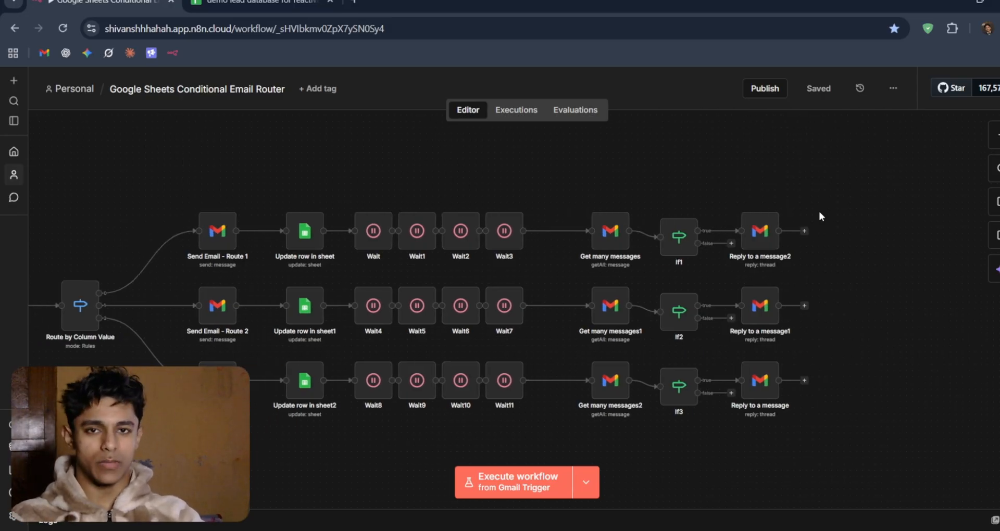
pyautogui.hscroll(6, 819, 212)
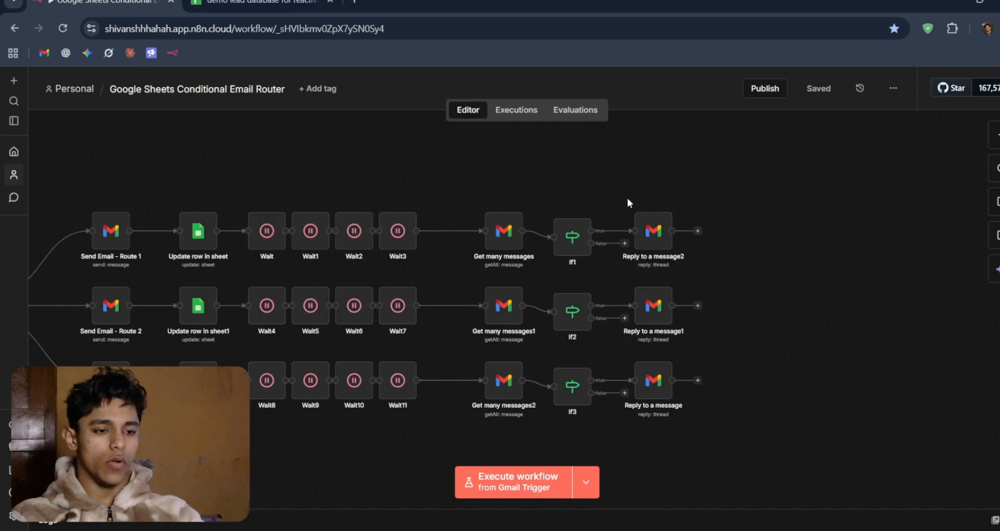
pyautogui.moveTo(628, 202); pyautogui.dragTo(694, 255)
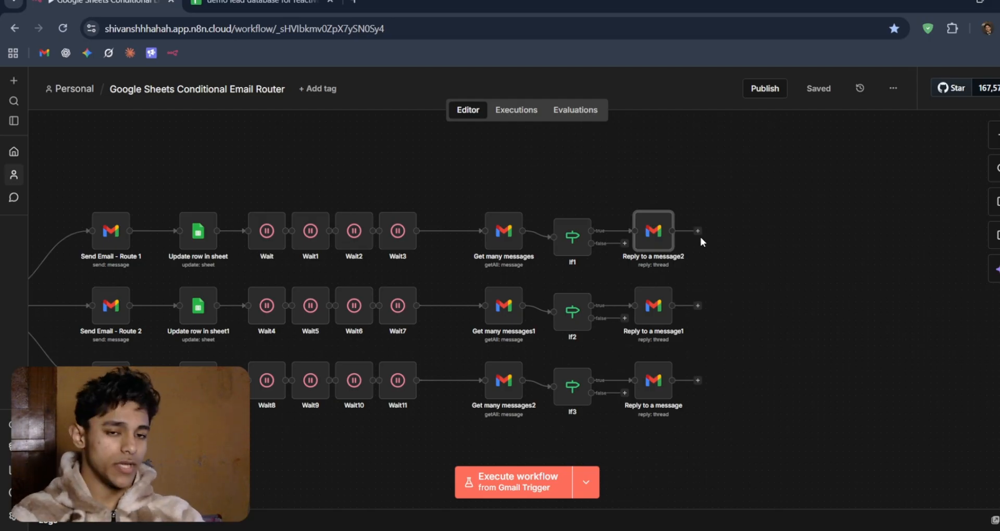
pyautogui.hscroll(15, 701, 238)
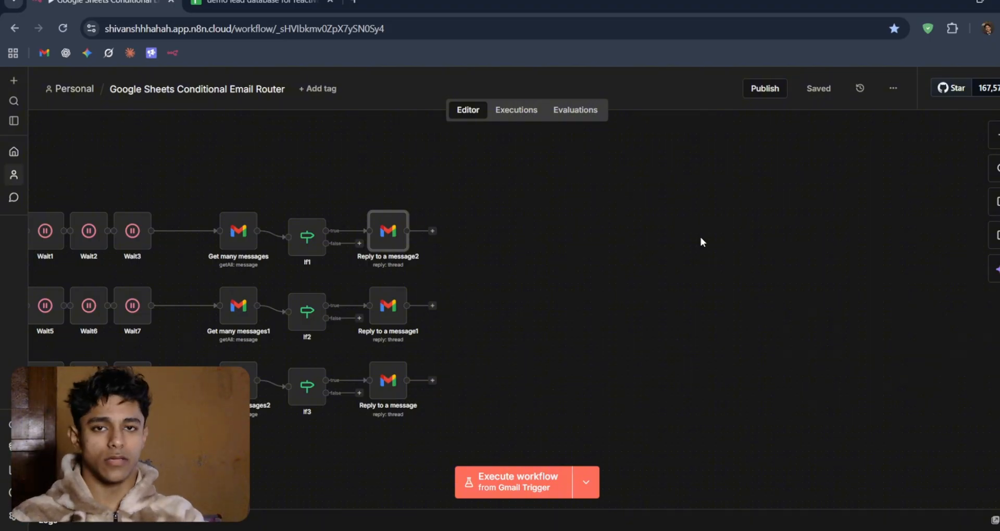
pyautogui.hscroll(-7, 701, 236)
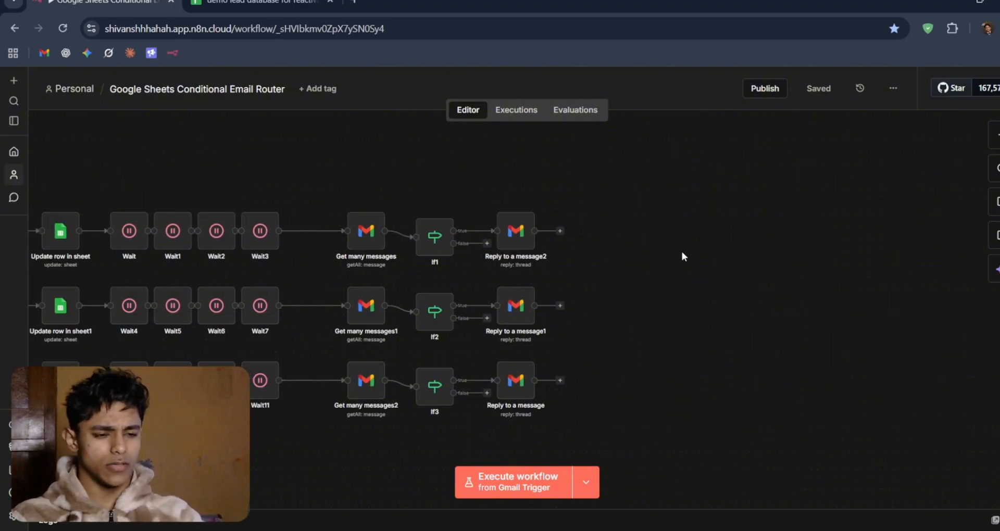
pyautogui.scroll(-2, 682, 251)
pyautogui.hscroll(-10, 682, 251)
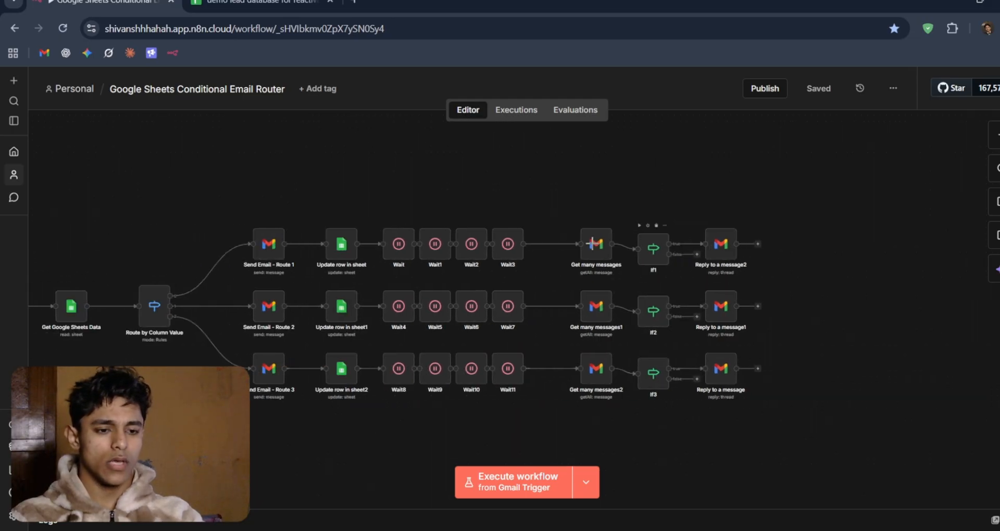
# Highlight the nodes of all three email routes and review the campaign flow from the manual trigger to the replies
pyautogui.moveTo(207, 190); pyautogui.dragTo(836, 419)
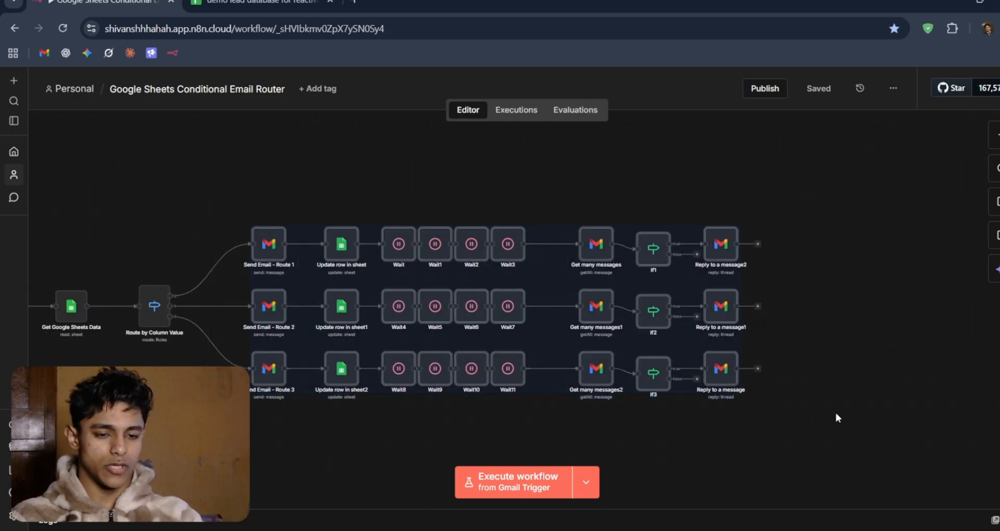
pyautogui.click(839, 330)
pyautogui.hscroll(-5, 539, 337)
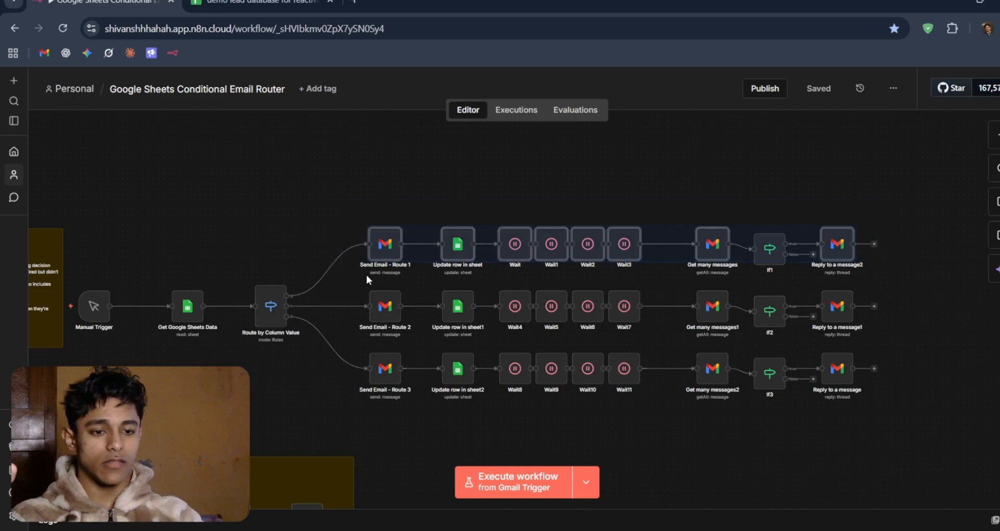
pyautogui.scroll(5, 891, 316)
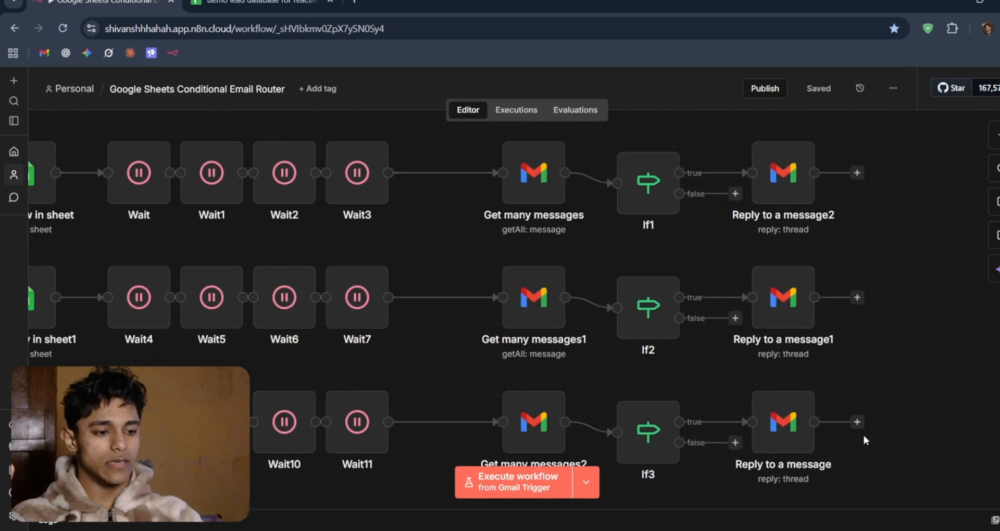
pyautogui.scroll(-5, 863, 440)
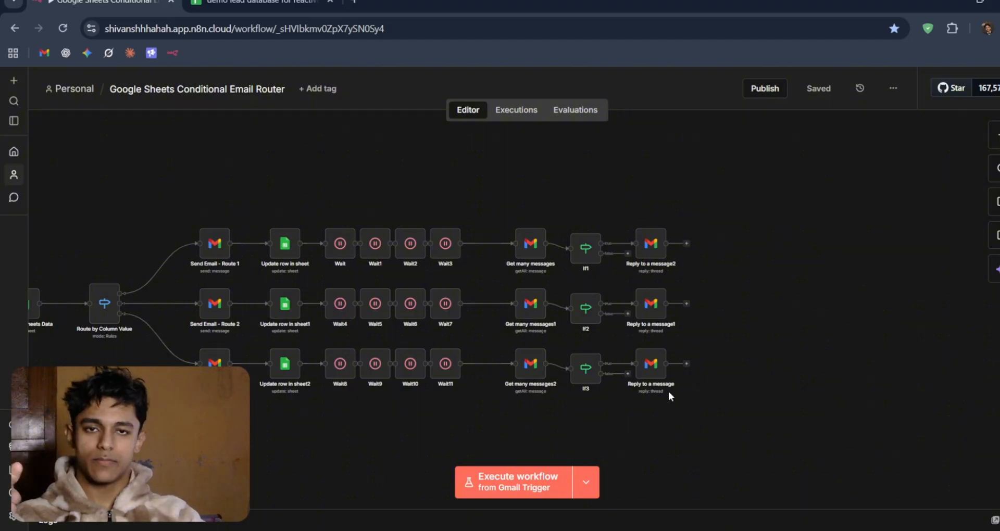
pyautogui.hscroll(-4, 518, 393)
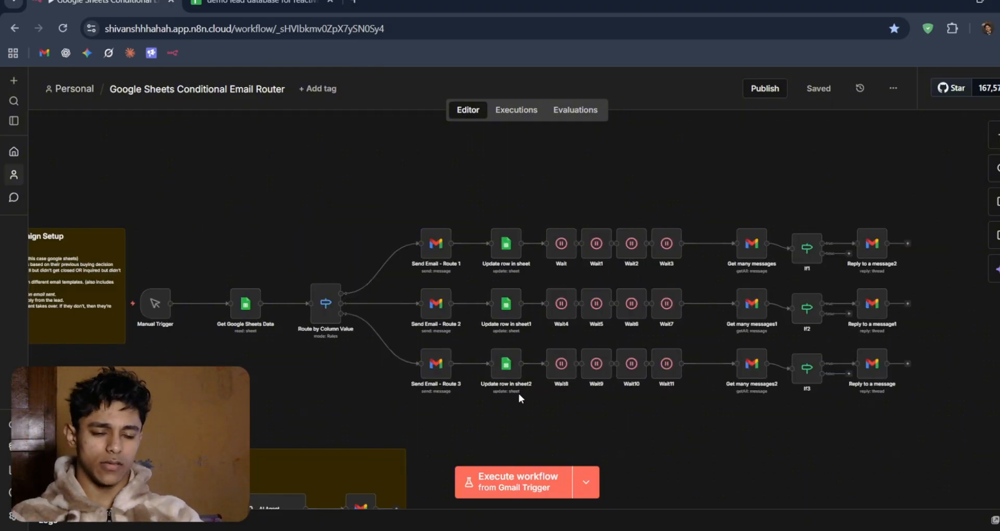
pyautogui.hscroll(-1, 518, 396)
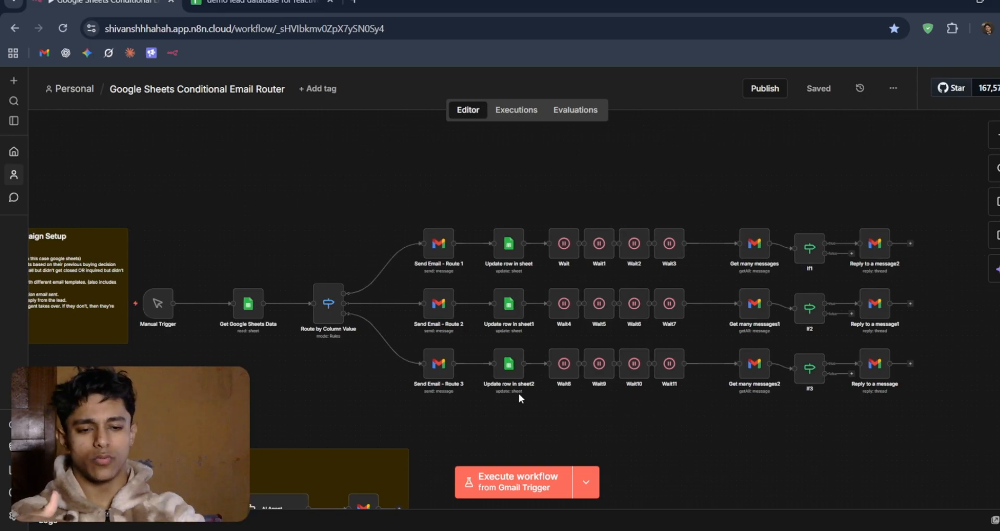
pyautogui.scroll(-1, 518, 398)
pyautogui.hscroll(-1, 519, 398)
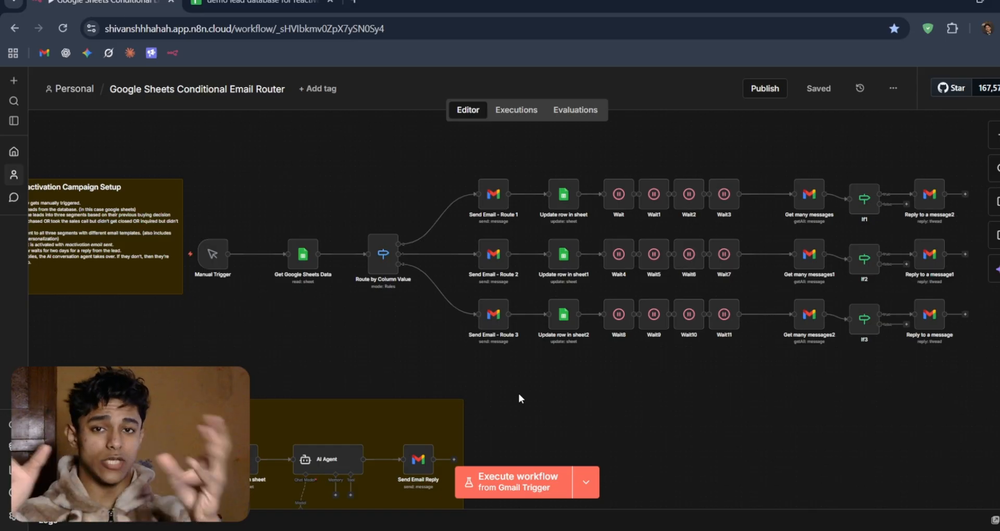
# Compare the Email Reply assistant with the campaign setup above it and zoom in on the assistant's nodes
pyautogui.scroll(-2, 519, 396)
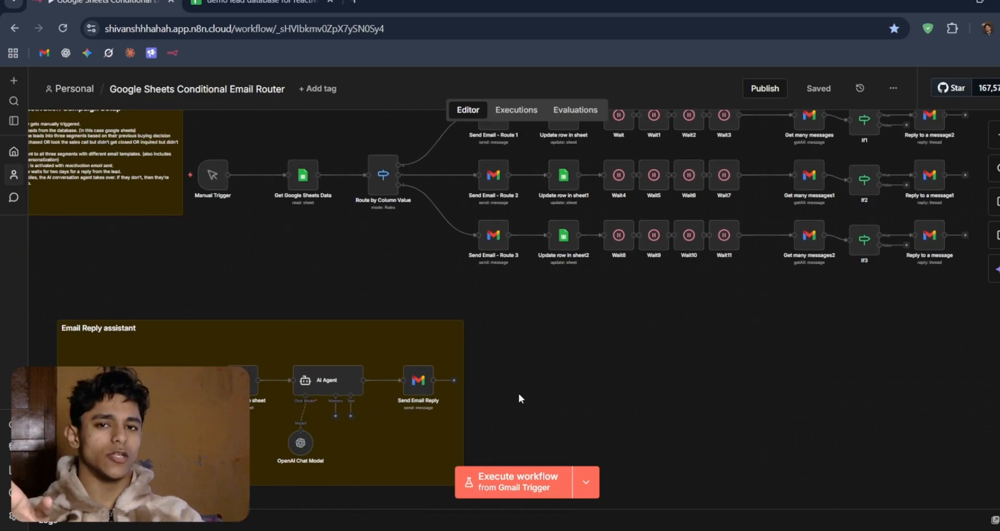
pyautogui.scroll(-2, 519, 398)
pyautogui.hscroll(-2, 519, 398)
pyautogui.hscroll(-1, 520, 399)
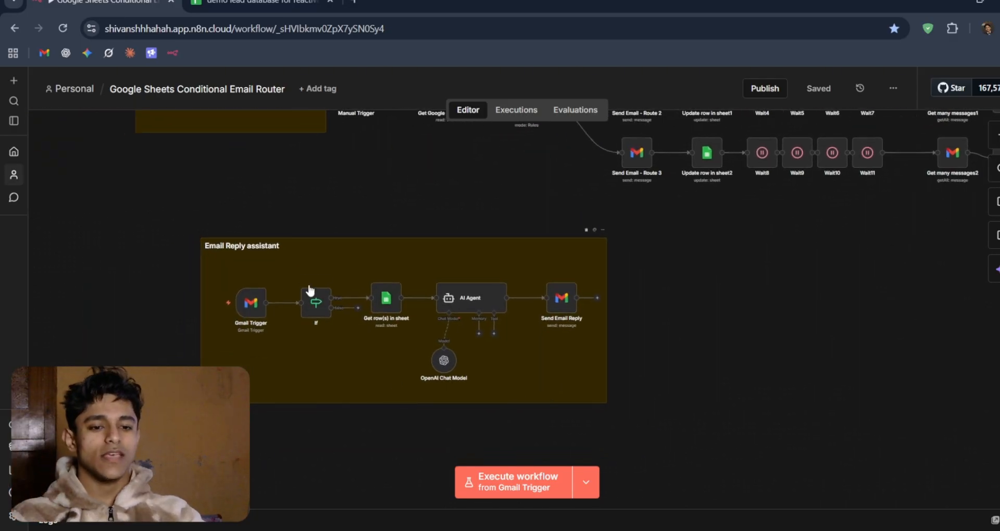
pyautogui.scroll(3, 437, 174)
pyautogui.hscroll(1, 437, 173)
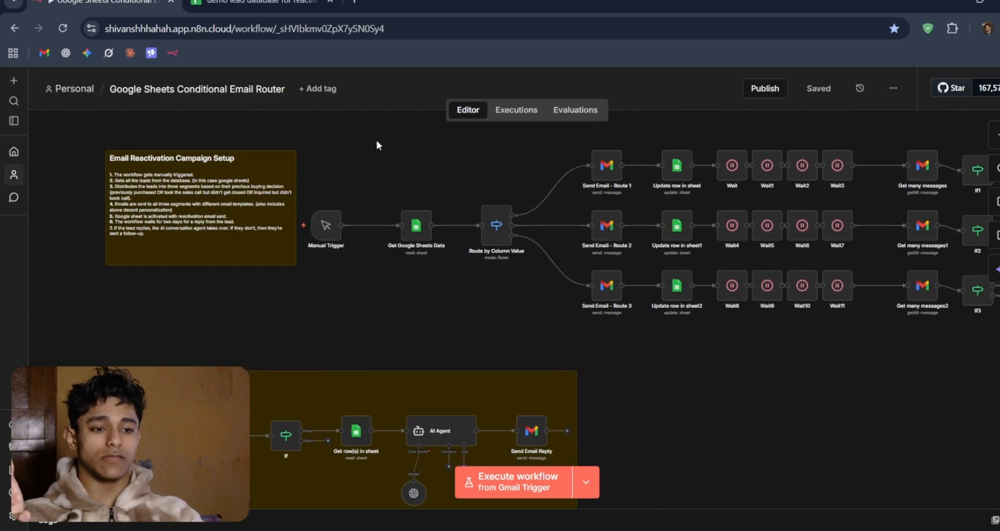
pyautogui.scroll(-4, 378, 146)
pyautogui.hscroll(-4, 379, 145)
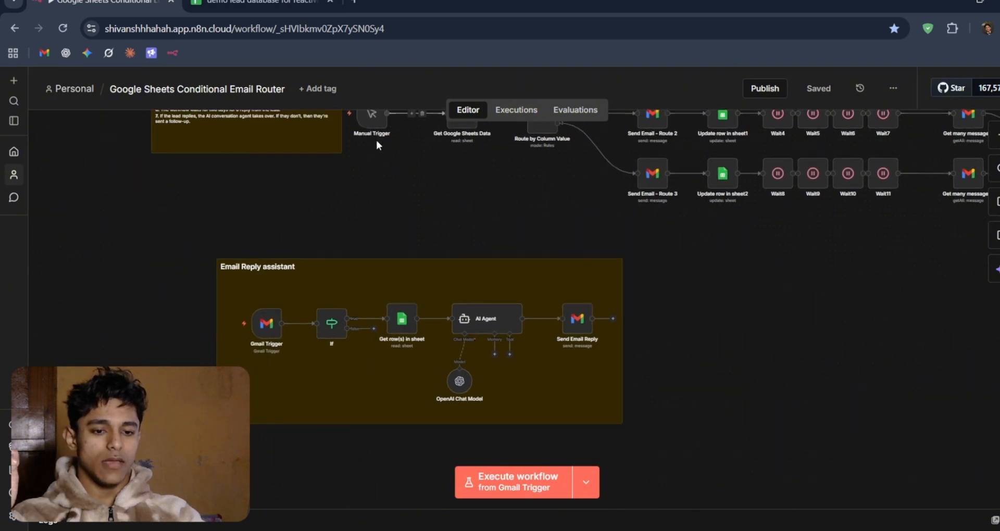
pyautogui.hscroll(-1, 379, 145)
pyautogui.press('+')
pyautogui.press('+')
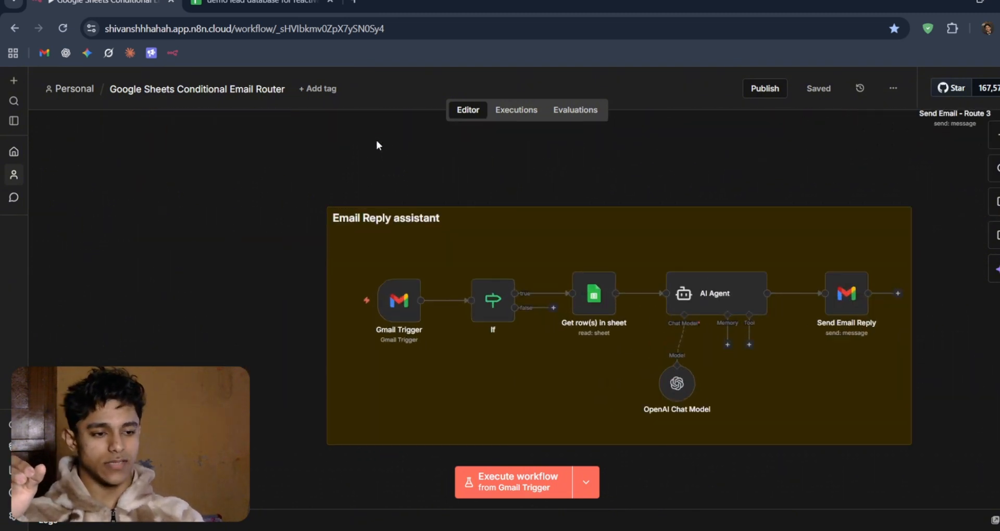
# Review the Email Reply assistant section from its Gmail Trigger to the Send Email Reply node, highlighting the section
pyautogui.scroll(-1, 378, 146)
pyautogui.hscroll(1, 379, 145)
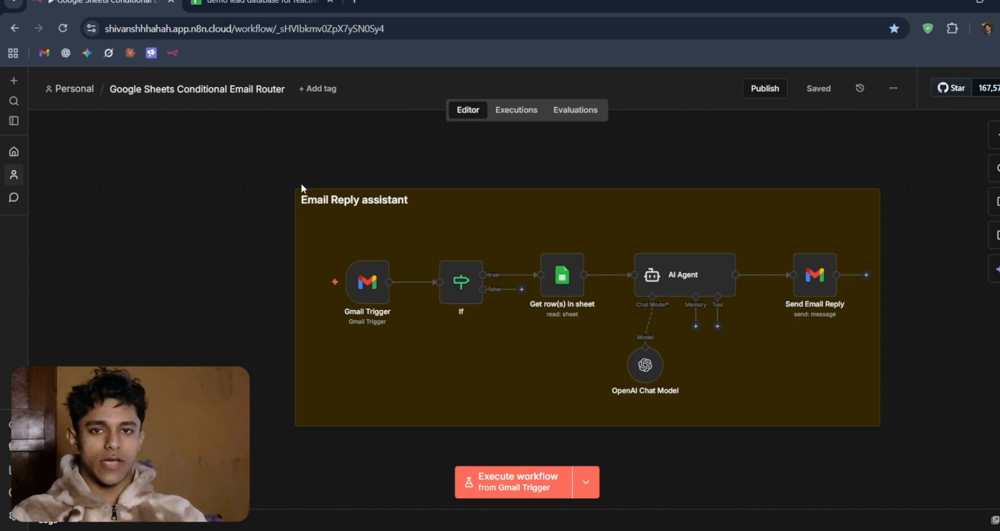
pyautogui.scroll(3, 302, 187)
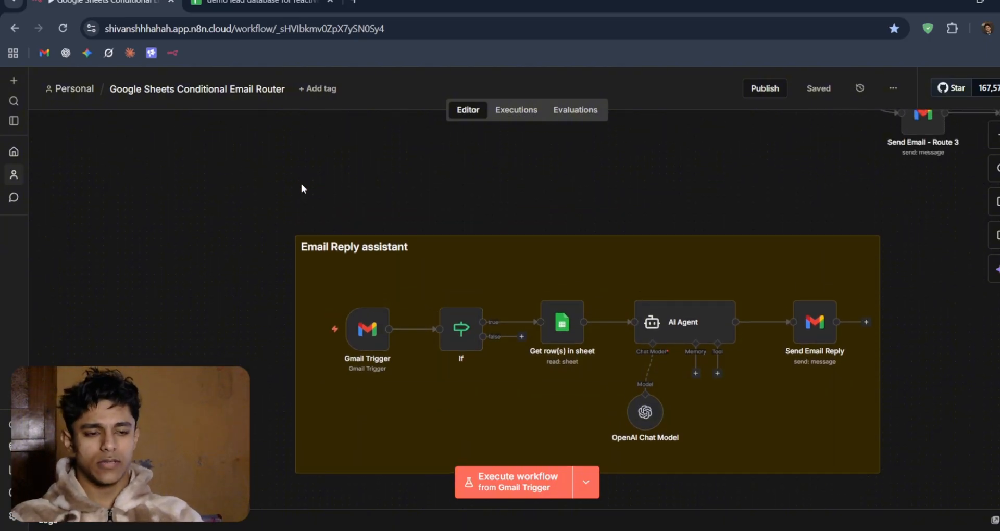
pyautogui.scroll(1, 301, 188)
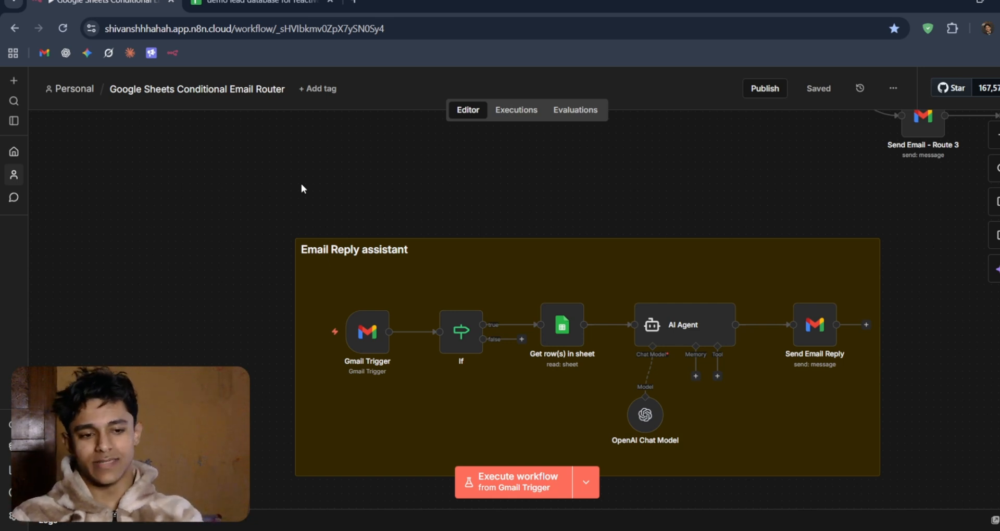
pyautogui.moveTo(251, 210); pyautogui.dragTo(890, 447)
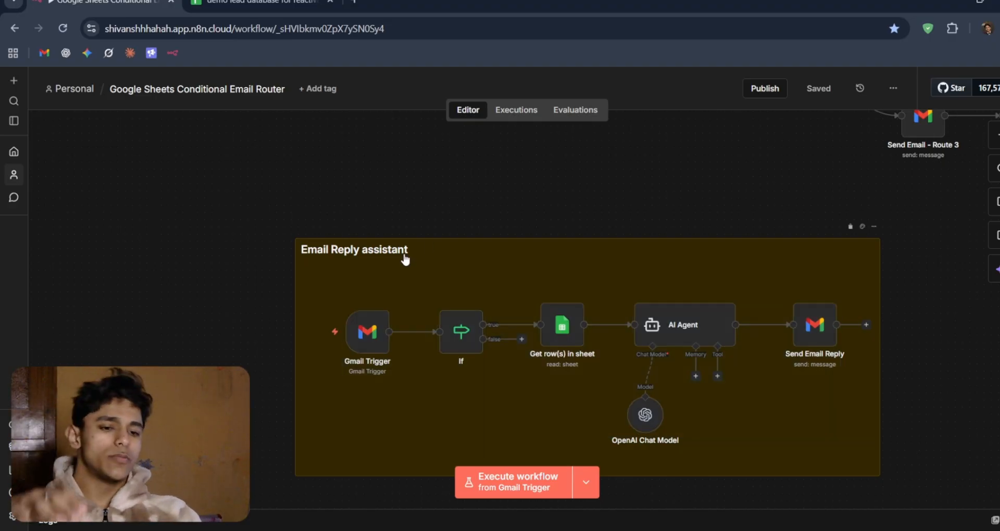
pyautogui.scroll(-3, 406, 258)
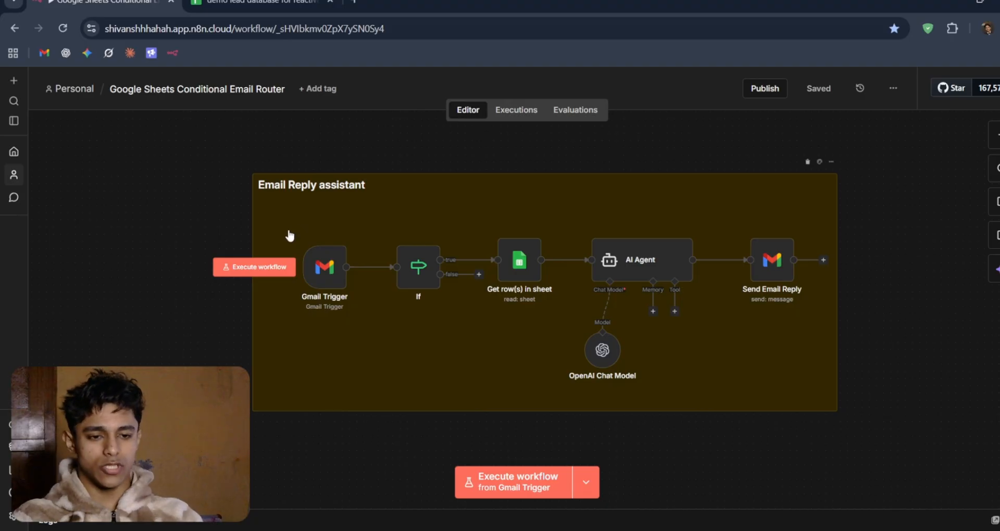
pyautogui.click(289, 237)
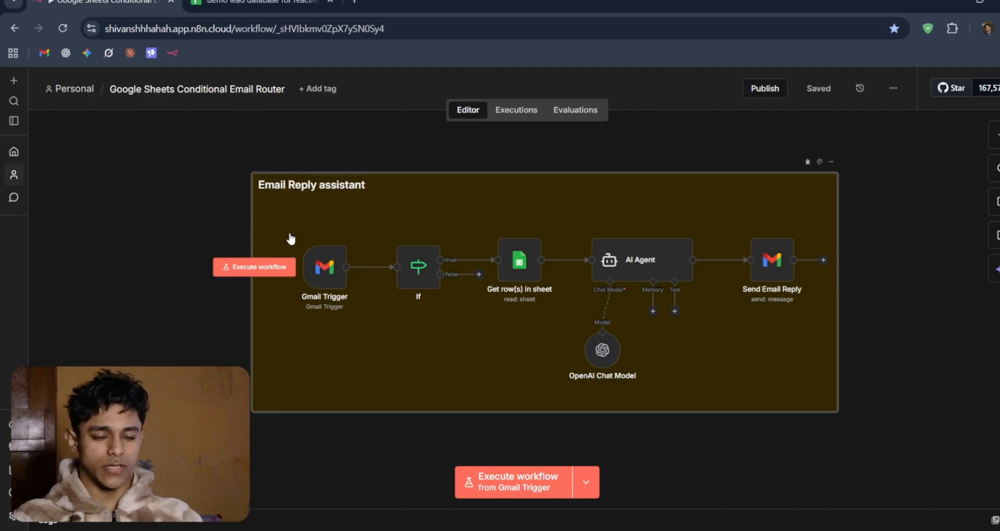
# Inspect the condition of the Email Reply assistant's If node and return to the canvas
pyautogui.click(416, 286)
pyautogui.doubleClick(415, 287)
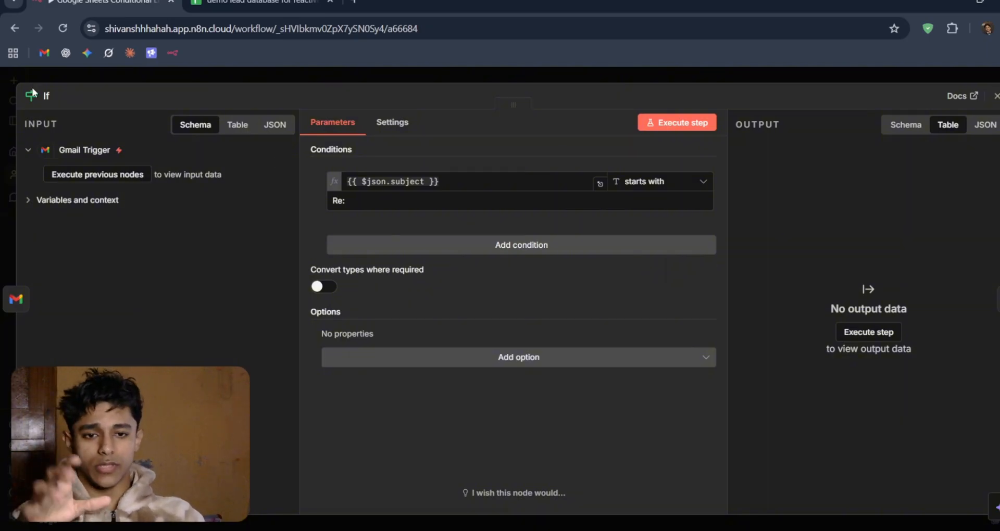
pyautogui.click(448, 79)
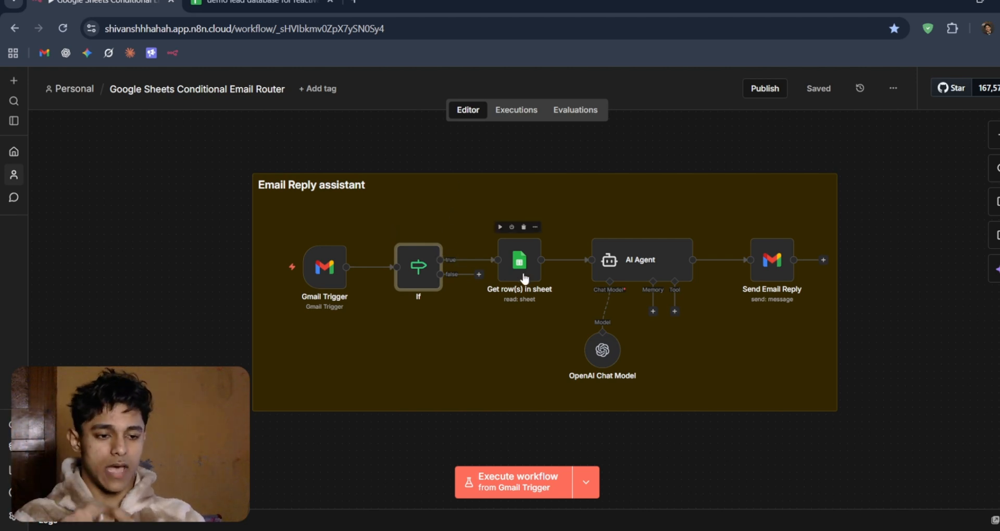
# Inspect the document, sheet and filter settings of the assistant's Get row(s) in sheet node, and return to the canvas
pyautogui.click(524, 278)
pyautogui.doubleClick(524, 278)
pyautogui.scroll(-3, 514, 353)
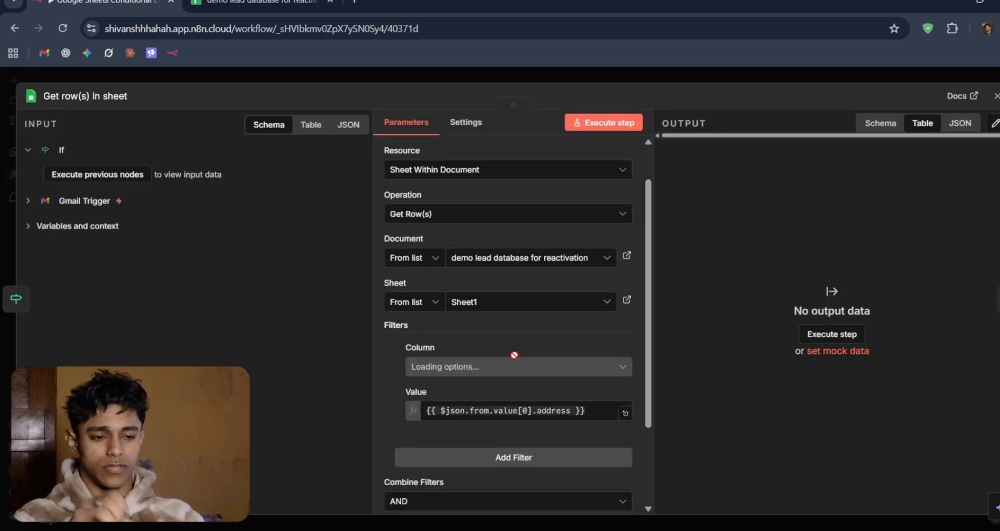
pyautogui.click(680, 85)
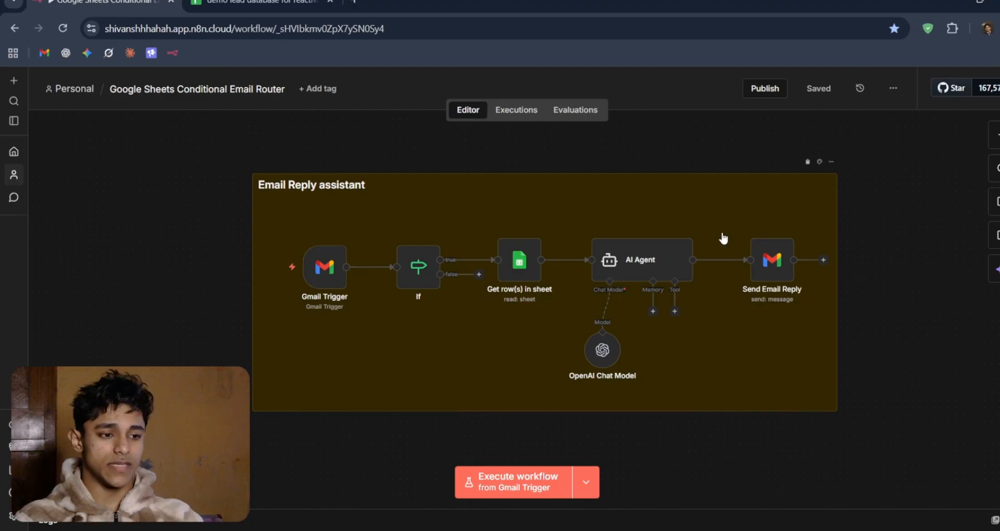
# Shift the Send Email Reply node slightly closer to the AI Agent and highlight all nodes of the Email Reply assistant
pyautogui.moveTo(773, 272); pyautogui.dragTo(766, 272)
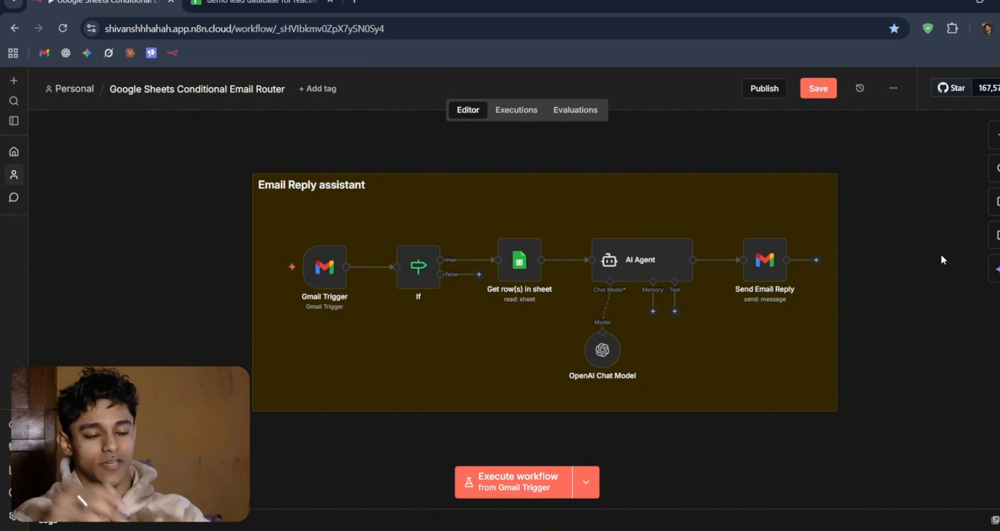
pyautogui.hscroll(1, 942, 259)
pyautogui.scroll(-3, 941, 259)
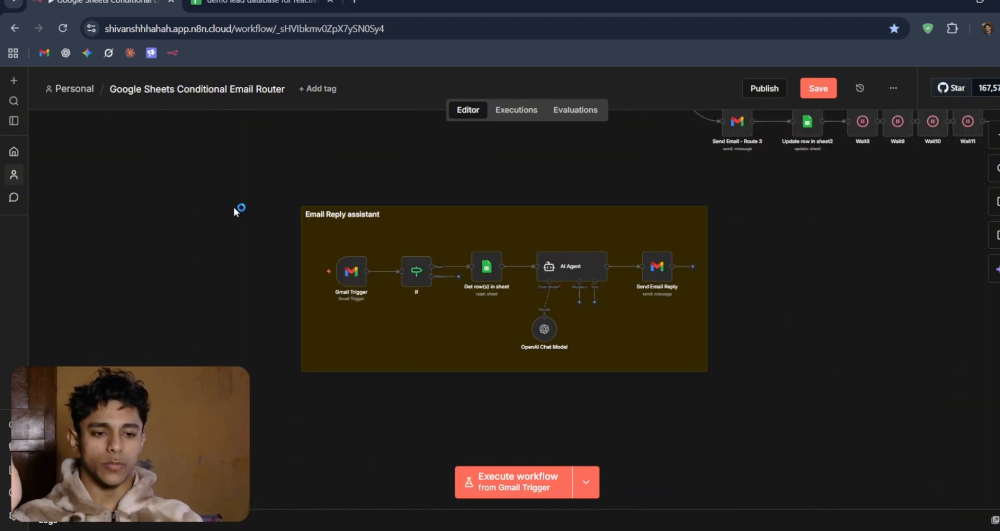
pyautogui.moveTo(234, 207); pyautogui.dragTo(820, 376)
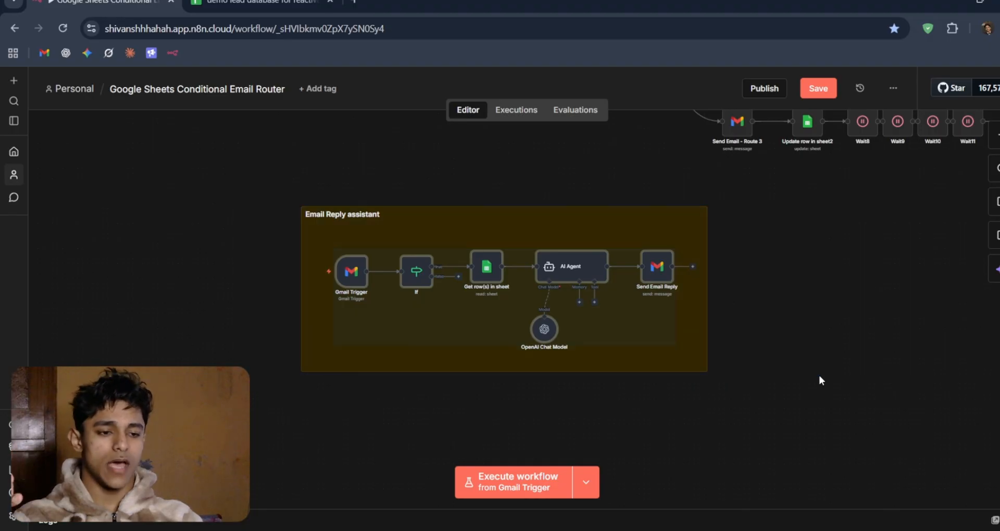
pyautogui.click(782, 364)
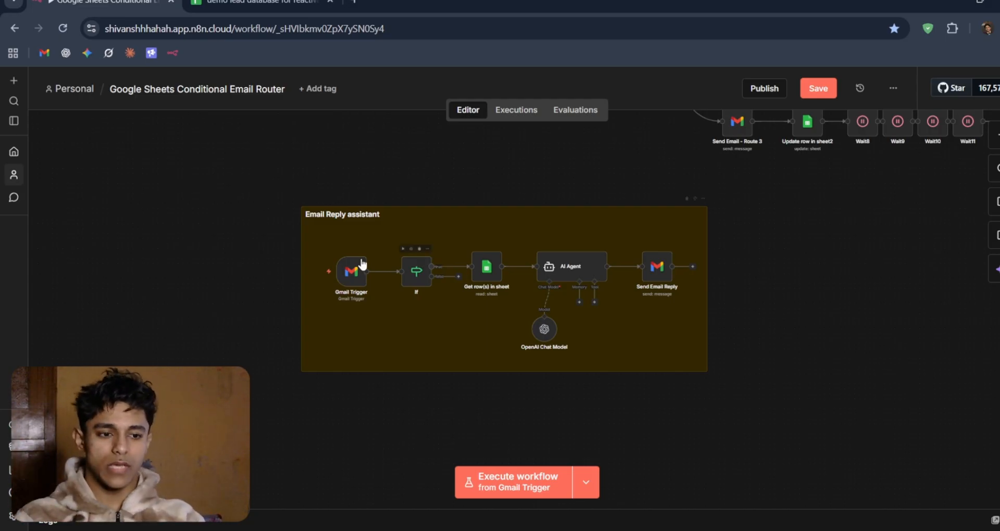
pyautogui.moveTo(258, 229); pyautogui.dragTo(905, 370)
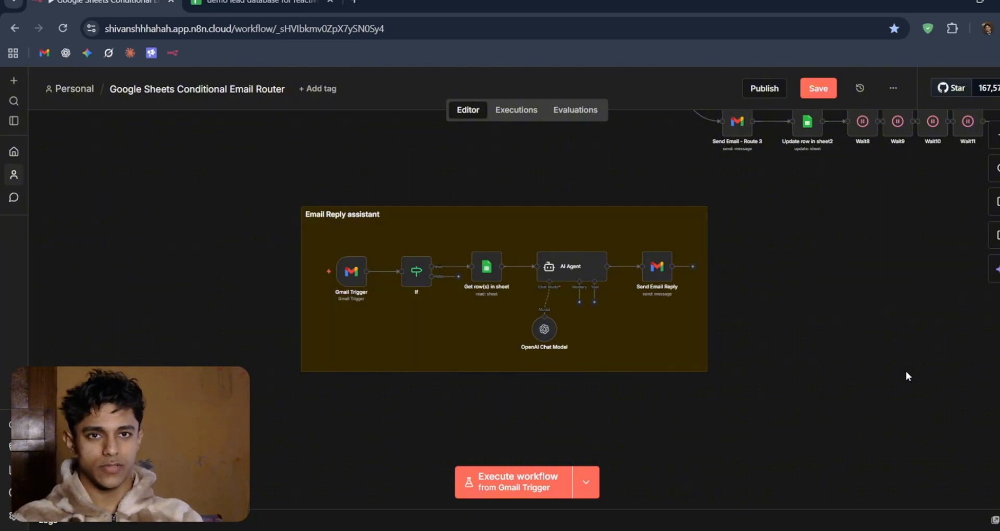
pyautogui.moveTo(218, 203); pyautogui.dragTo(943, 475)
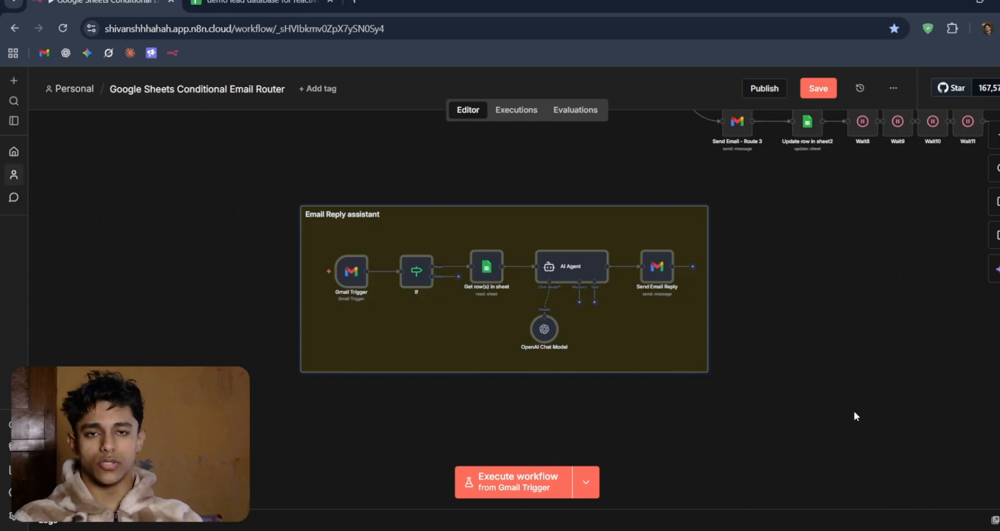
pyautogui.click(804, 379)
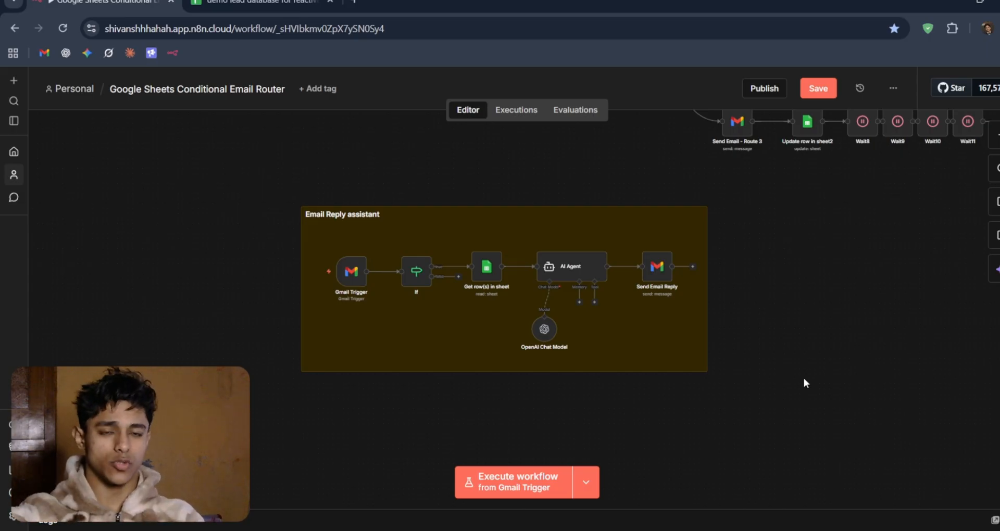
# Show the whole workflow and highlight the campaign setup together with the Email Reply assistant
pyautogui.press('1')
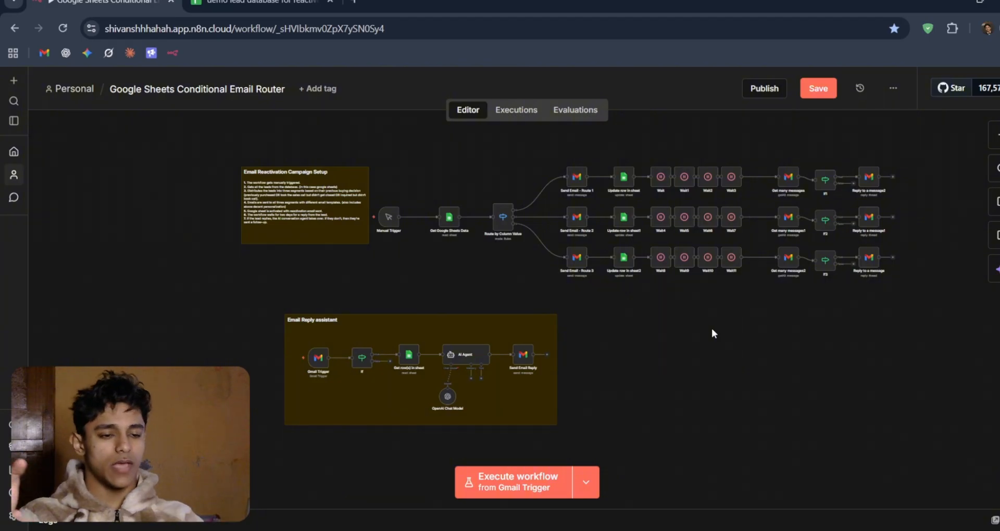
pyautogui.moveTo(214, 156); pyautogui.dragTo(979, 472)
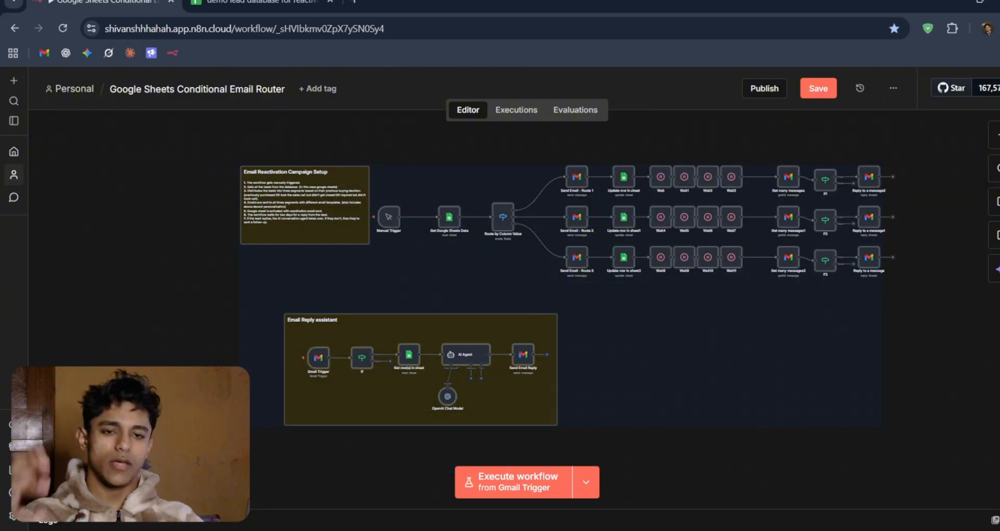
pyautogui.click(936, 353)
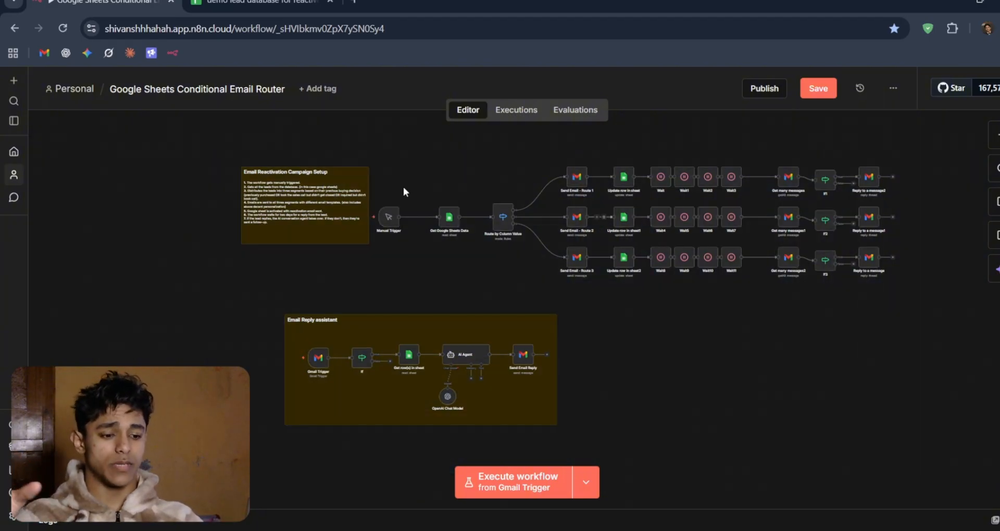
# Examine the campaign setup from the Manual Trigger through Route by Column Value to the three email routes
pyautogui.press('+')
pyautogui.press('+')
pyautogui.press('+')
pyautogui.press('+')
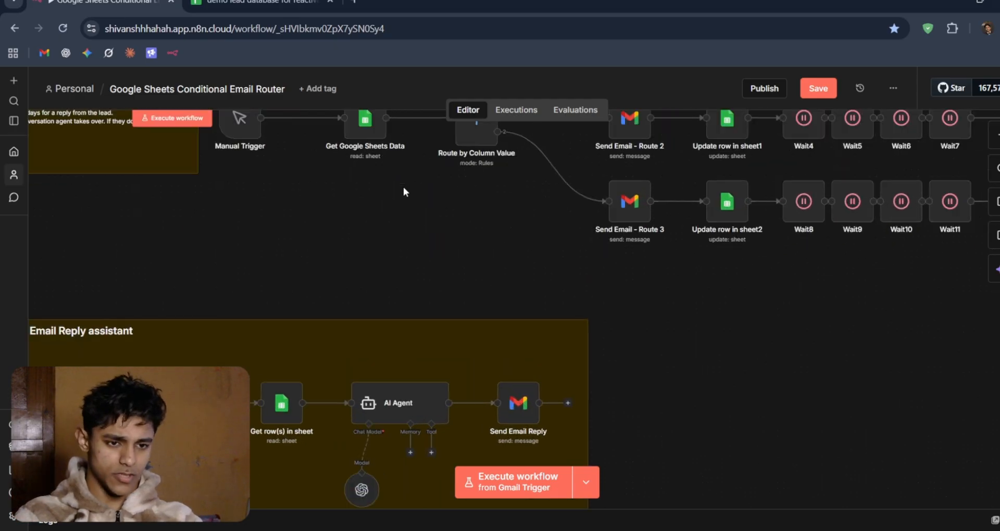
pyautogui.scroll(3, 404, 191)
pyautogui.hscroll(-3, 404, 192)
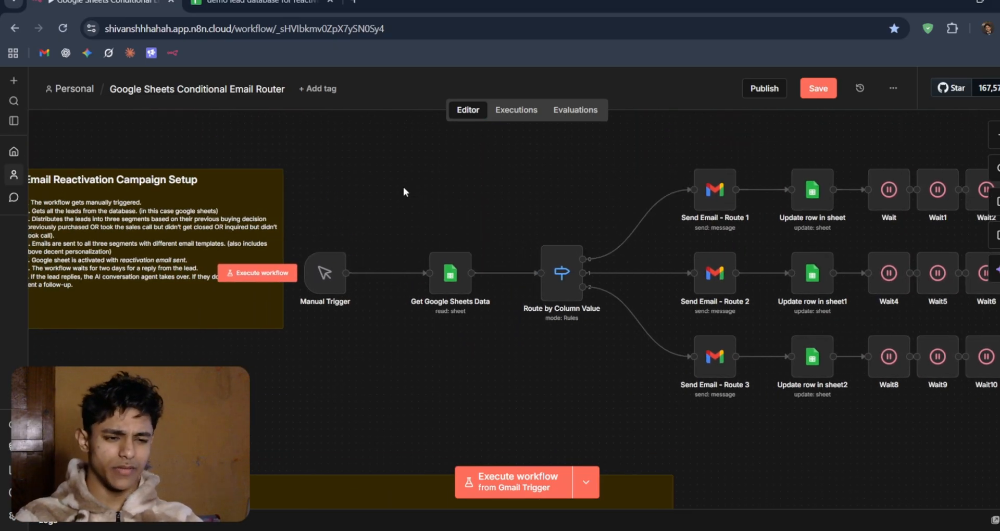
pyautogui.hscroll(1, 405, 192)
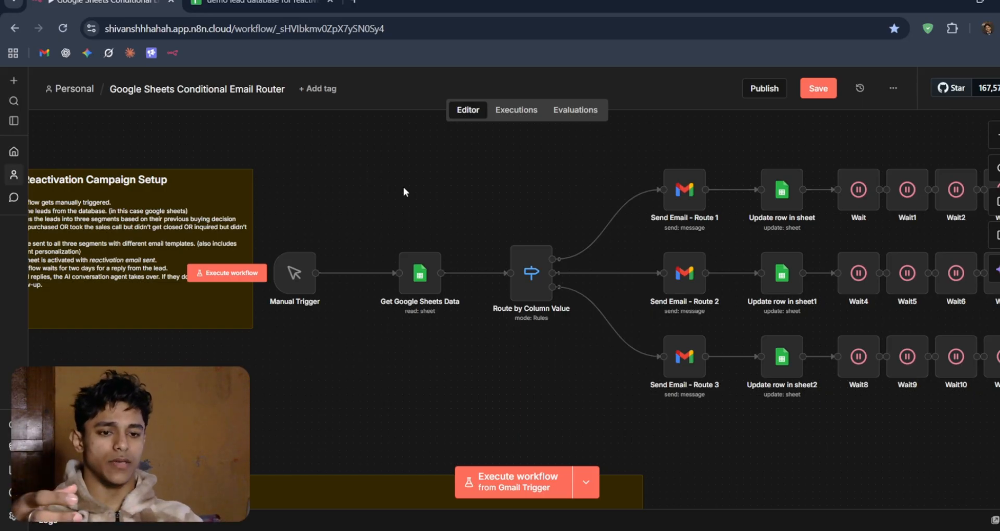
# Check the demo lead database for reactivation in Google Sheets and return to the n8n workflow
pyautogui.click(260, 3)
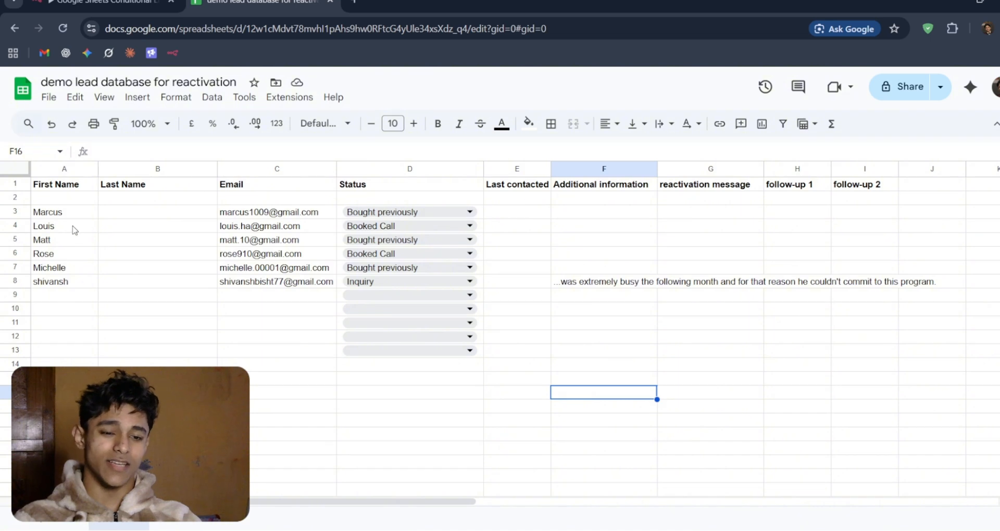
pyautogui.click(109, 2)
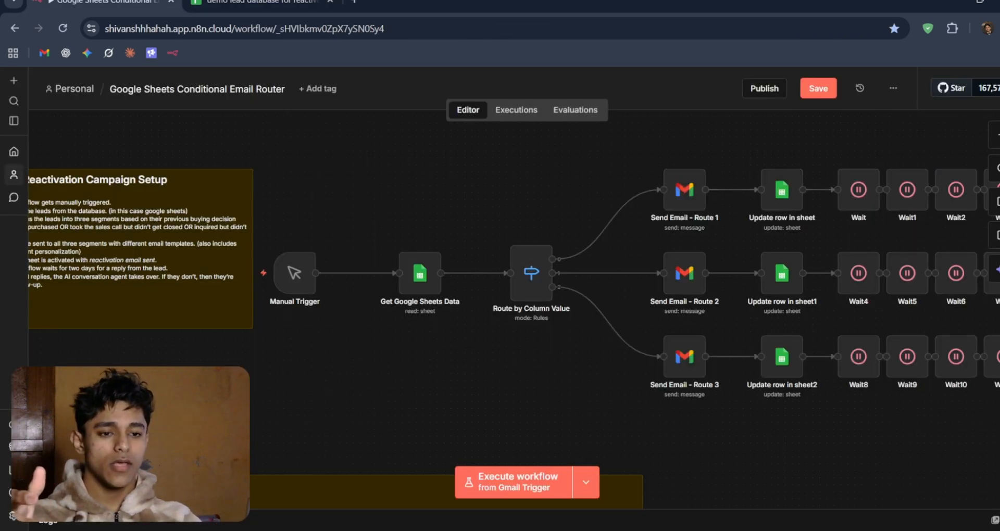
pyautogui.click(260, 3)
pyautogui.click(109, 2)
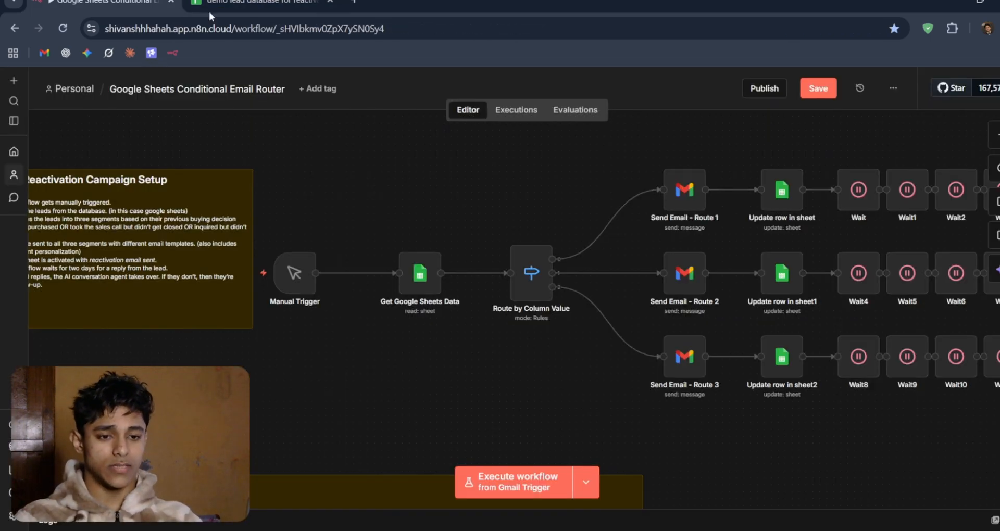
# Move the Manual Trigger node horizontally closer to the Get Google Sheets Data node
pyautogui.hscroll(1, 473, 308)
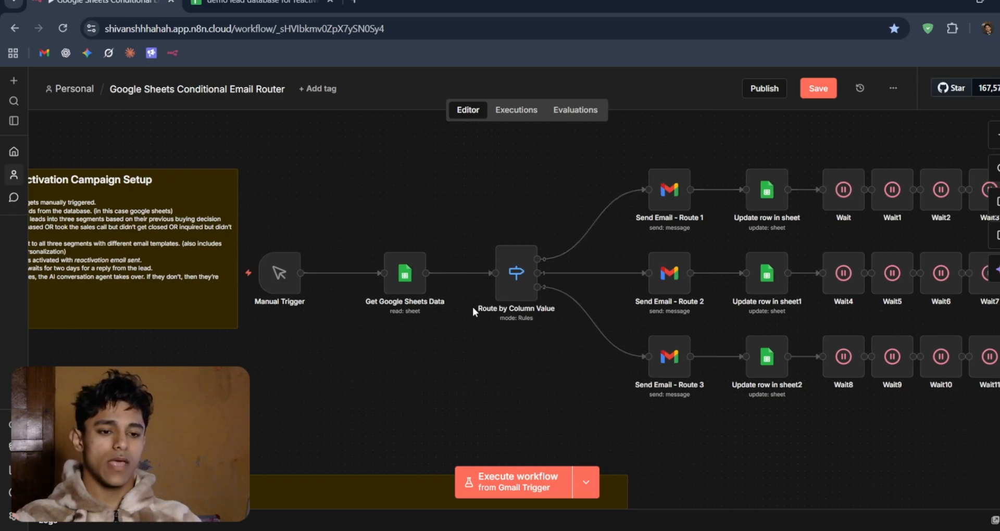
pyautogui.moveTo(284, 283); pyautogui.dragTo(319, 283)
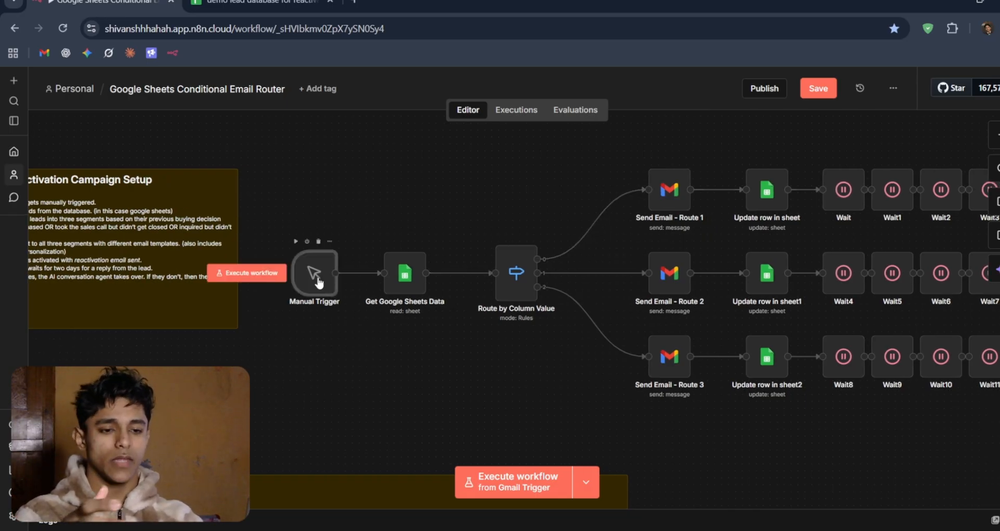
pyautogui.press('-')
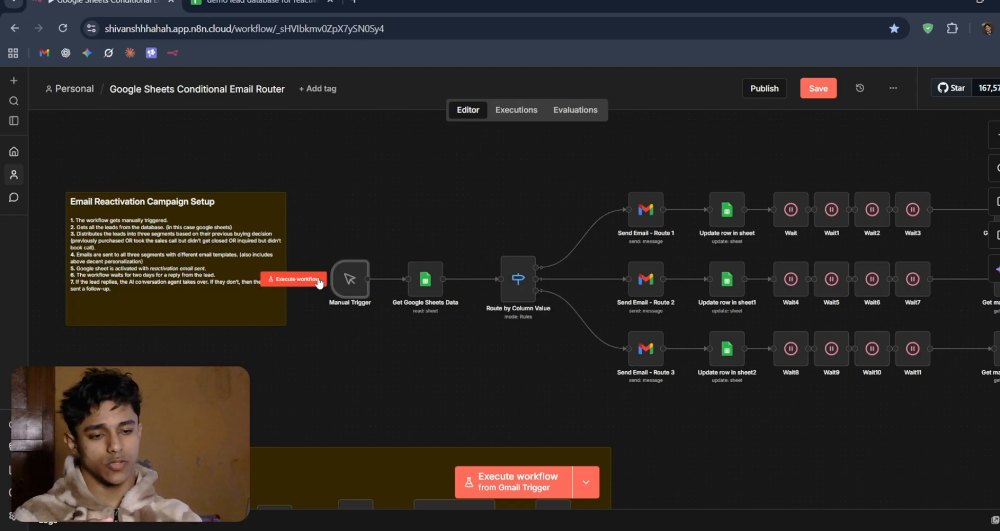
pyautogui.press('+')
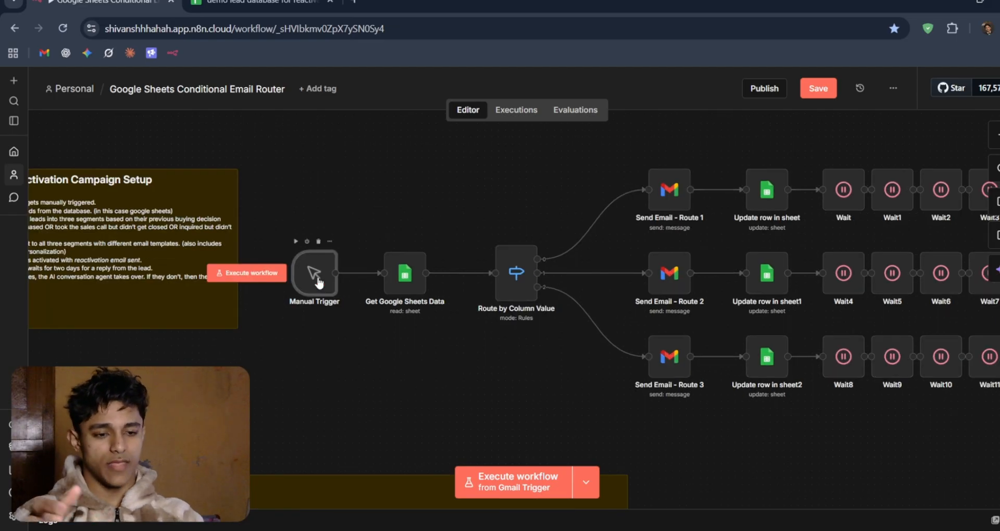
# Inspect the operation, document, sheet and filter settings of the Get Google Sheets Data node, and return to the canvas
pyautogui.doubleClick(406, 272)
pyautogui.scroll(-2, 477, 329)
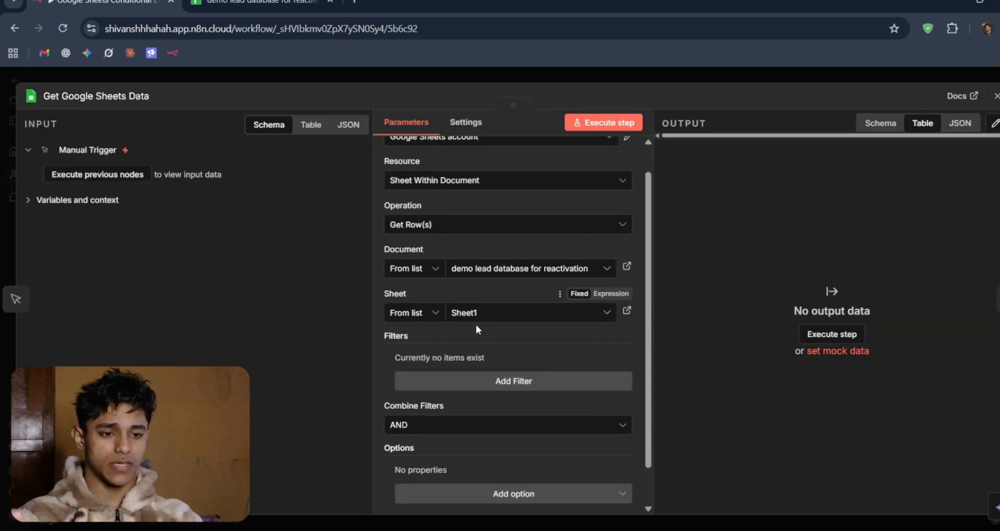
pyautogui.click(260, 3)
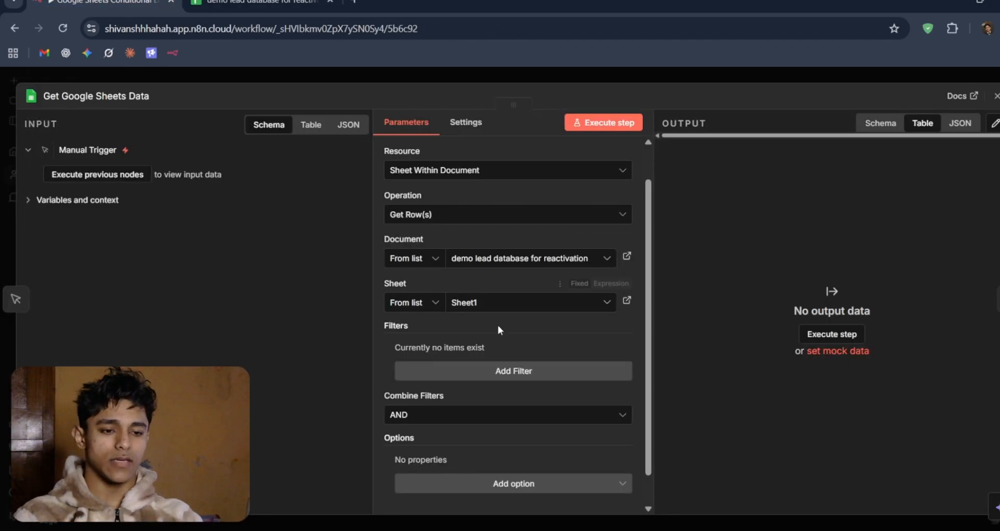
pyautogui.scroll(-1, 499, 329)
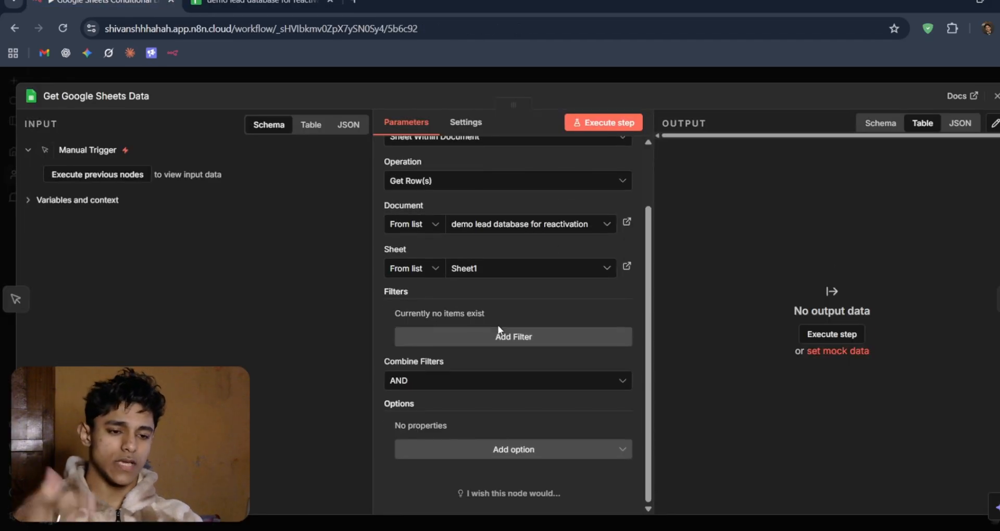
pyautogui.click(523, 73)
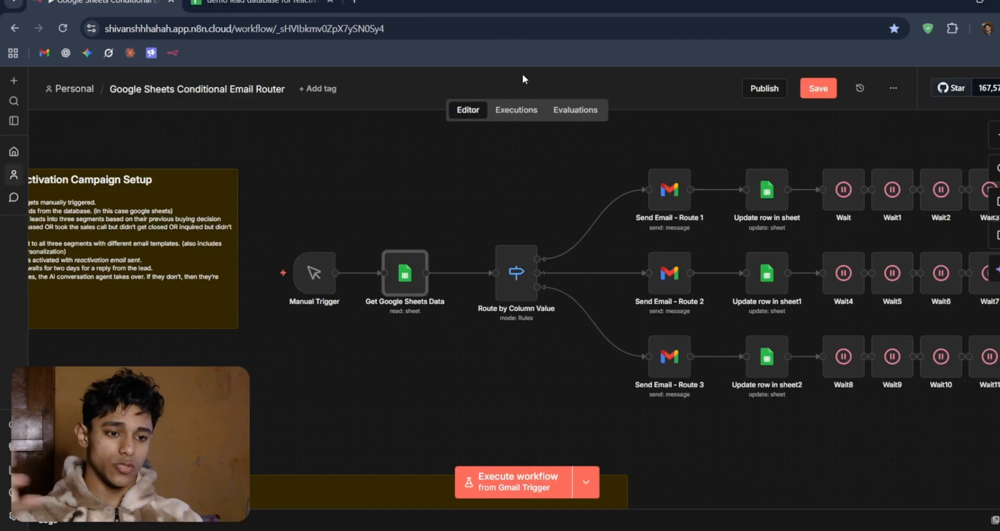
# Compare the Route by Column Value node's routing rules with the Status column in the lead database, and return to the canvas
pyautogui.doubleClick(526, 297)
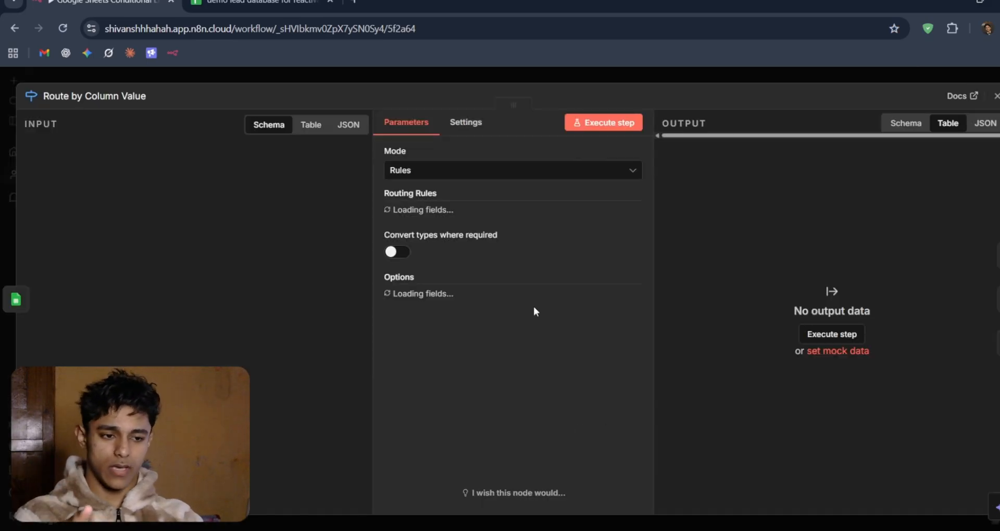
pyautogui.click(519, 223)
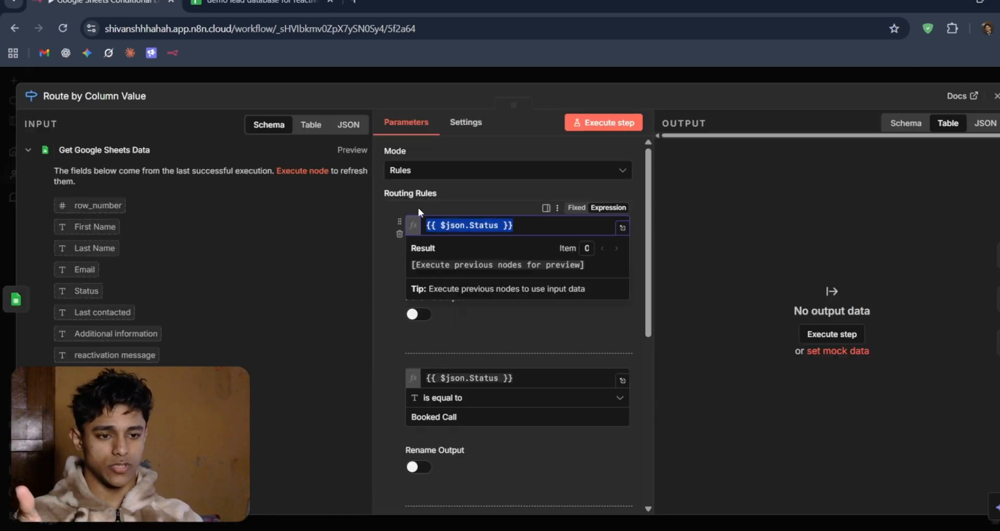
pyautogui.click(260, 2)
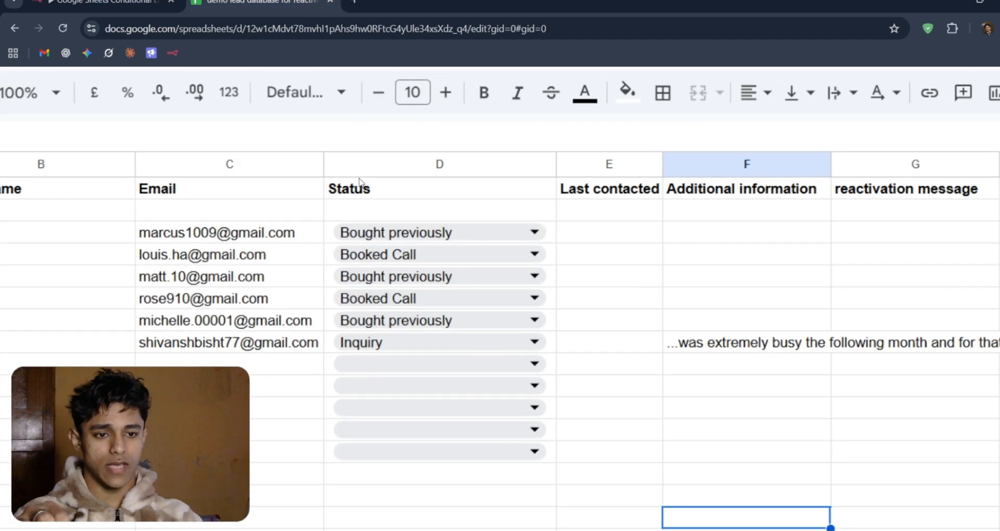
pyautogui.scroll(-2, 378, 234)
pyautogui.hscroll(-2, 379, 234)
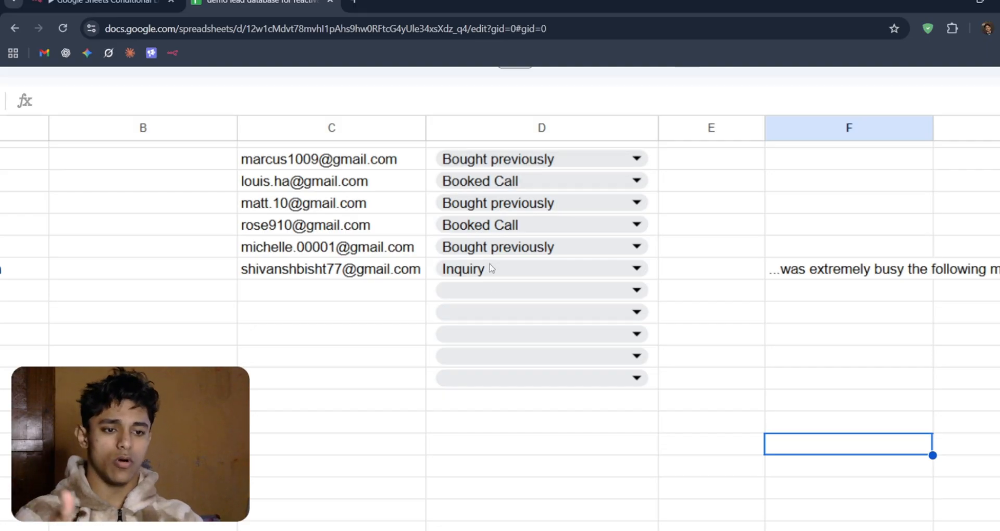
pyautogui.scroll(-2, 388, 328)
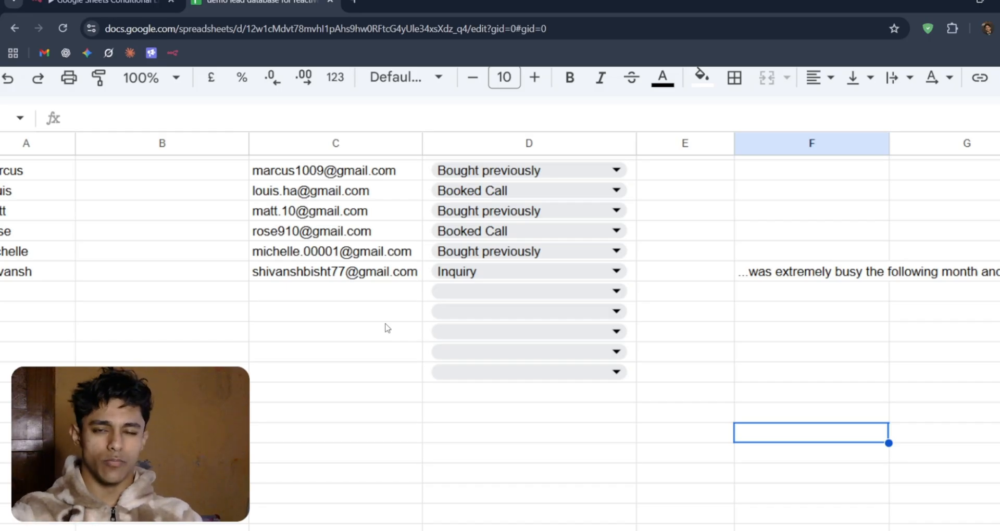
pyautogui.scroll(-3, 387, 328)
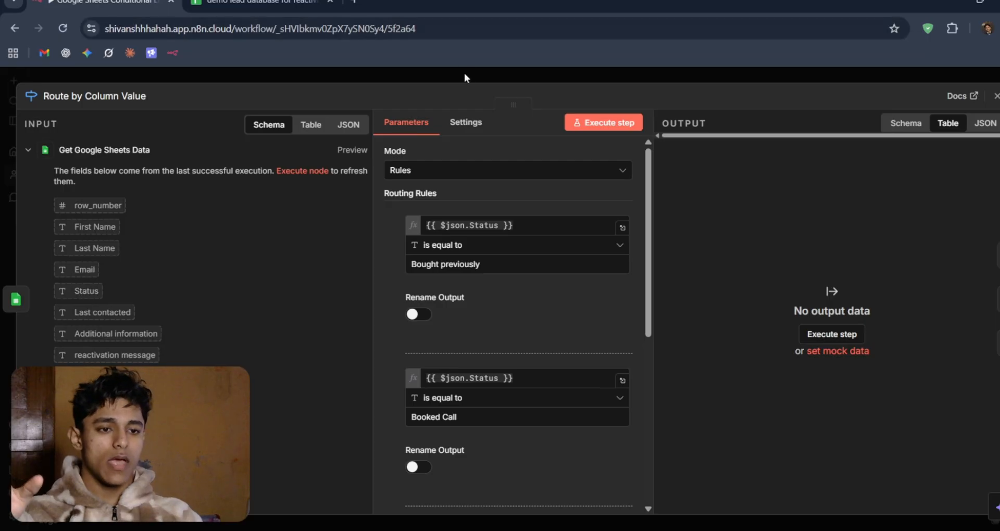
pyautogui.click(465, 77)
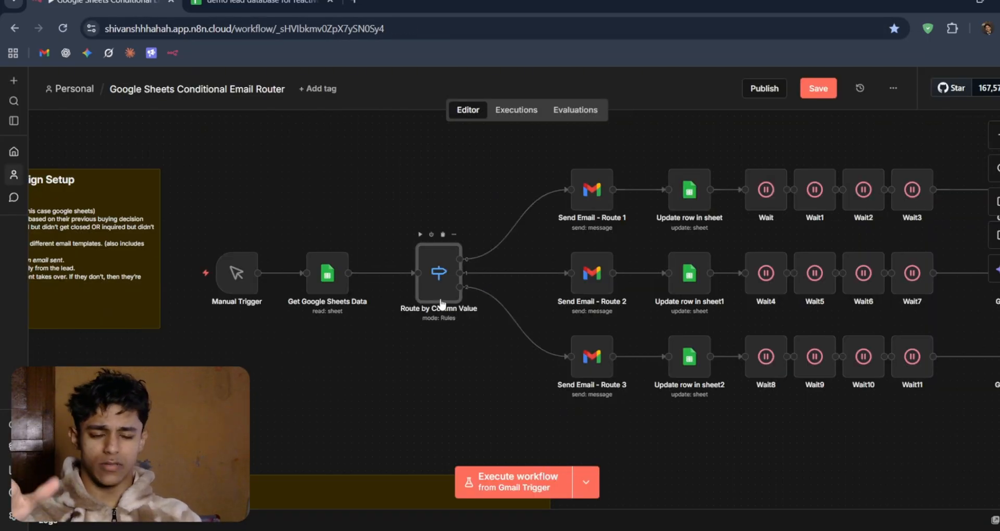
# Inspect the recipient, subject and full message expression of the Send Email - Route 1 node, and return to the canvas
pyautogui.hscroll(3, 523, 371)
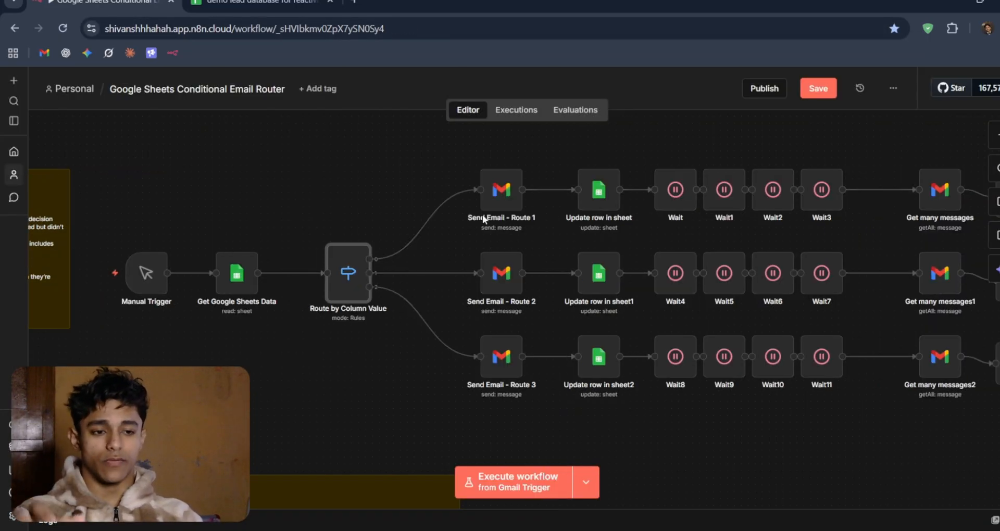
pyautogui.hscroll(4, 477, 358)
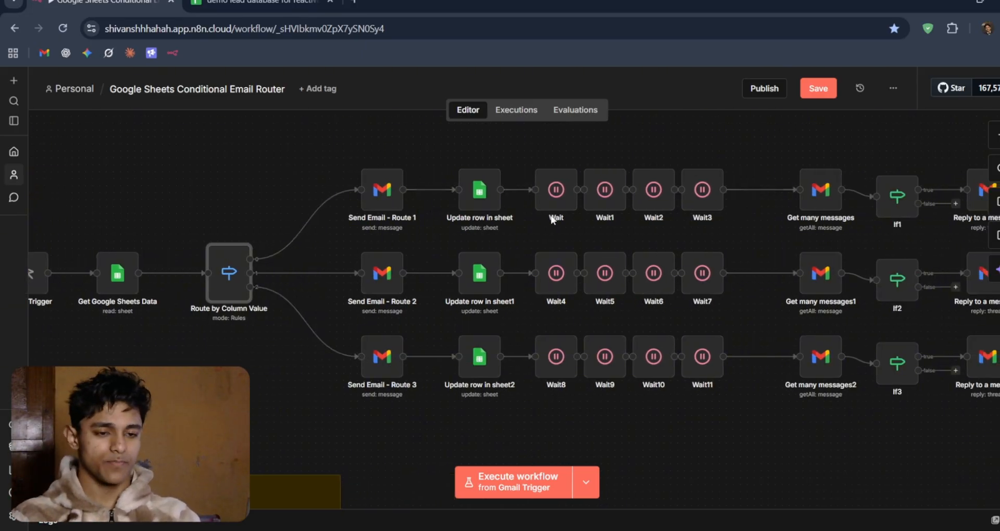
pyautogui.doubleClick(382, 189)
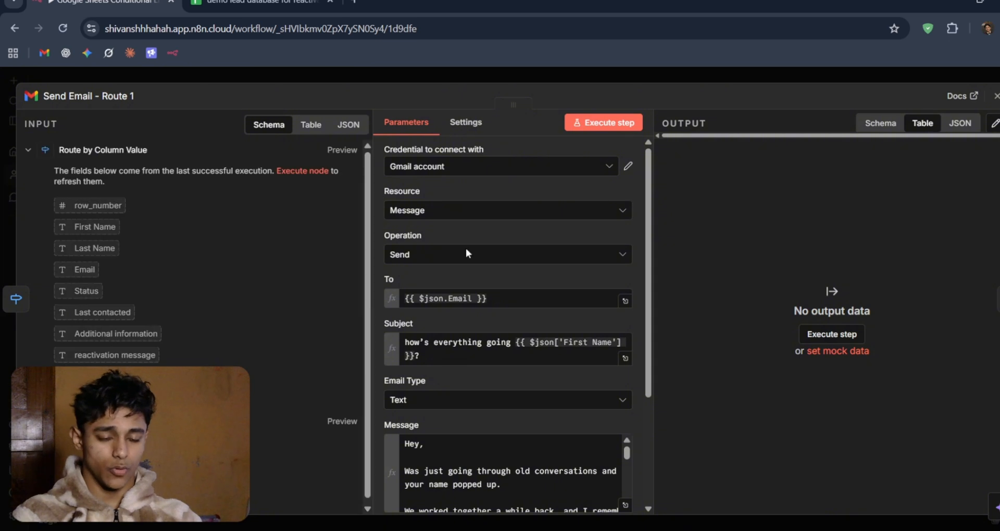
pyautogui.scroll(-5, 560, 316)
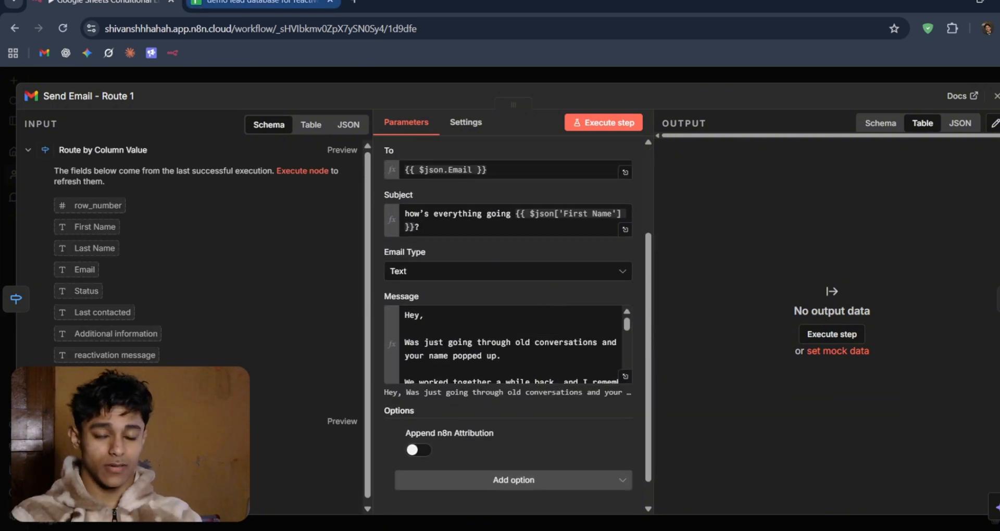
pyautogui.click(625, 377)
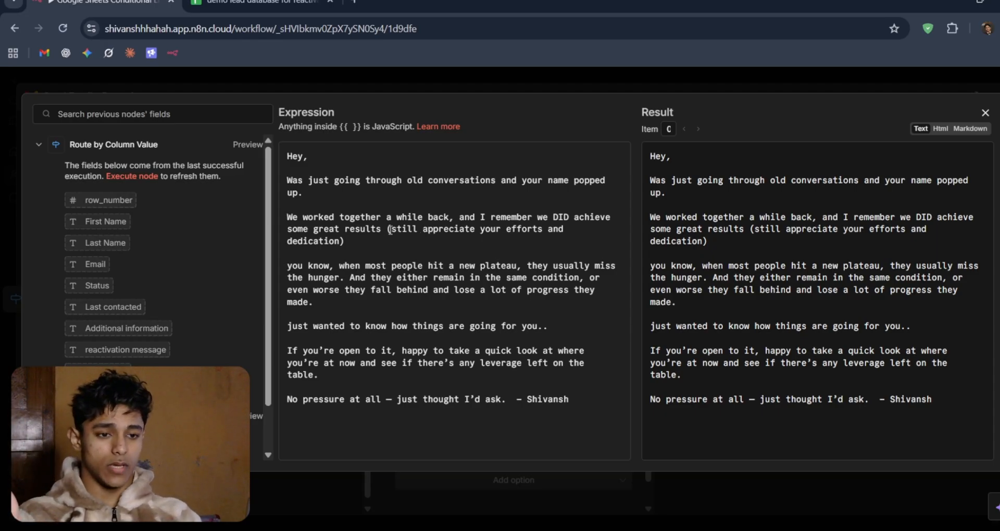
pyautogui.scroll(4, 460, 221)
pyautogui.hscroll(-3, 460, 221)
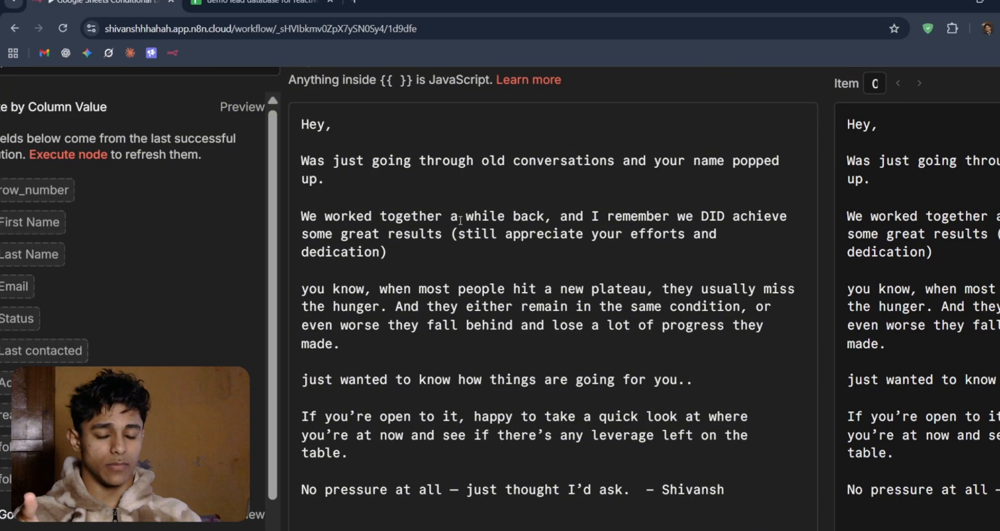
pyautogui.scroll(-1, 460, 221)
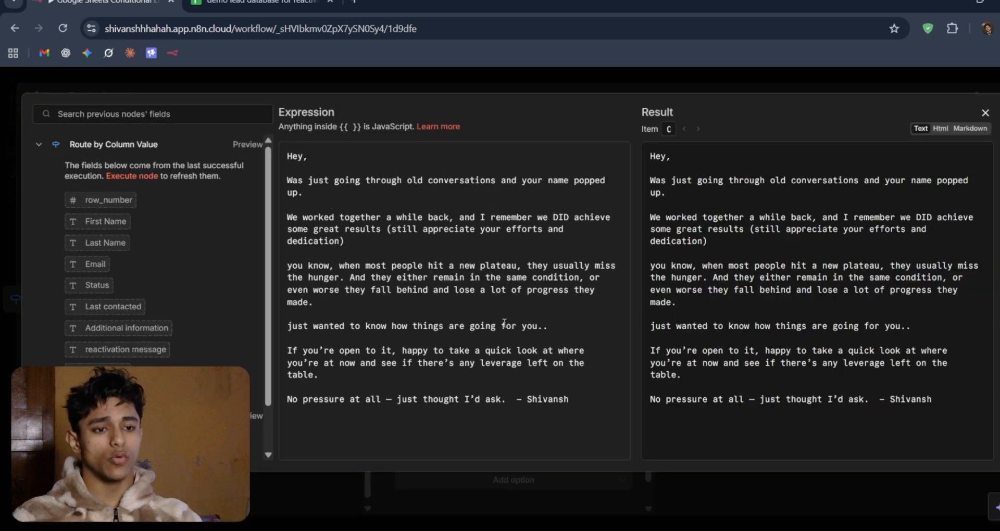
pyautogui.click(414, 91)
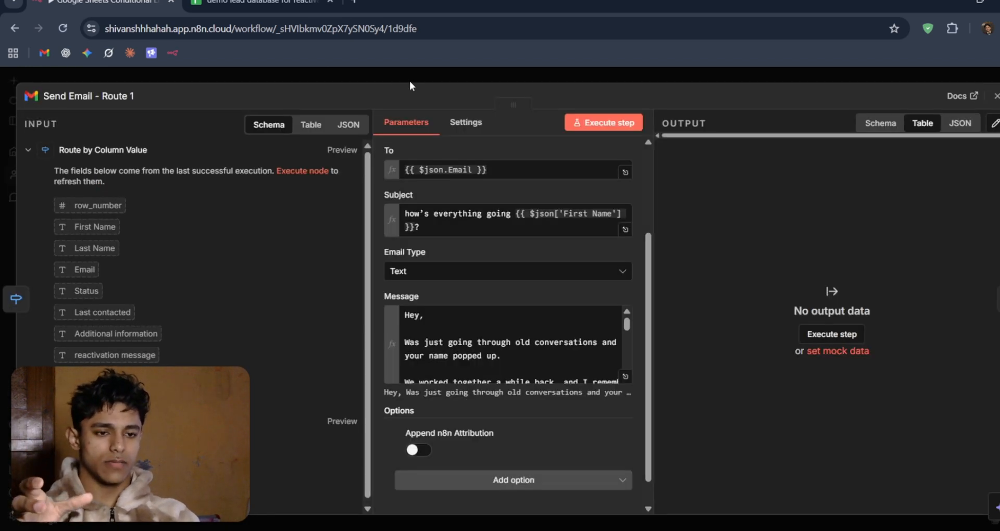
pyautogui.click(409, 79)
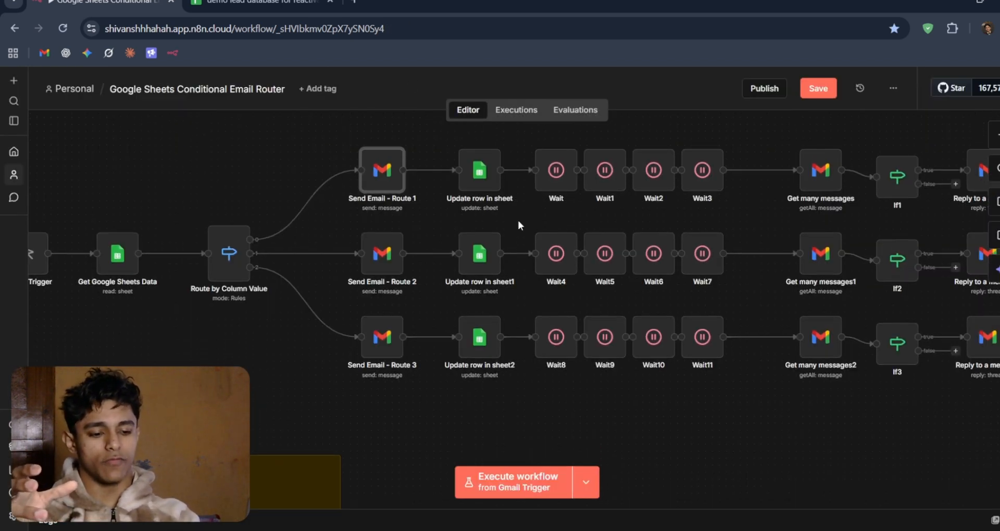
# Reopen the Send Email - Route 1 message expression, highlight the phrase "when most people hit a new plateau", and close the node
pyautogui.press('-')
pyautogui.press('-')
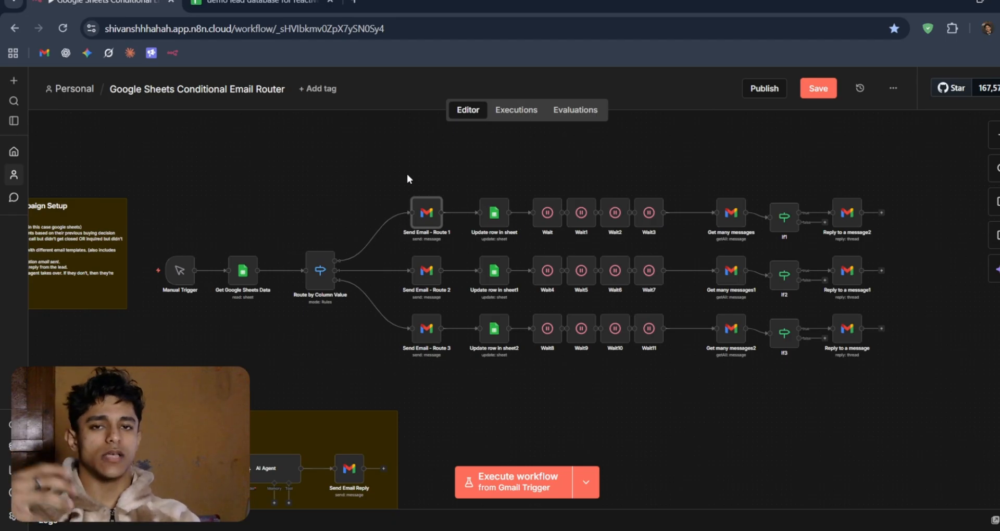
pyautogui.doubleClick(429, 212)
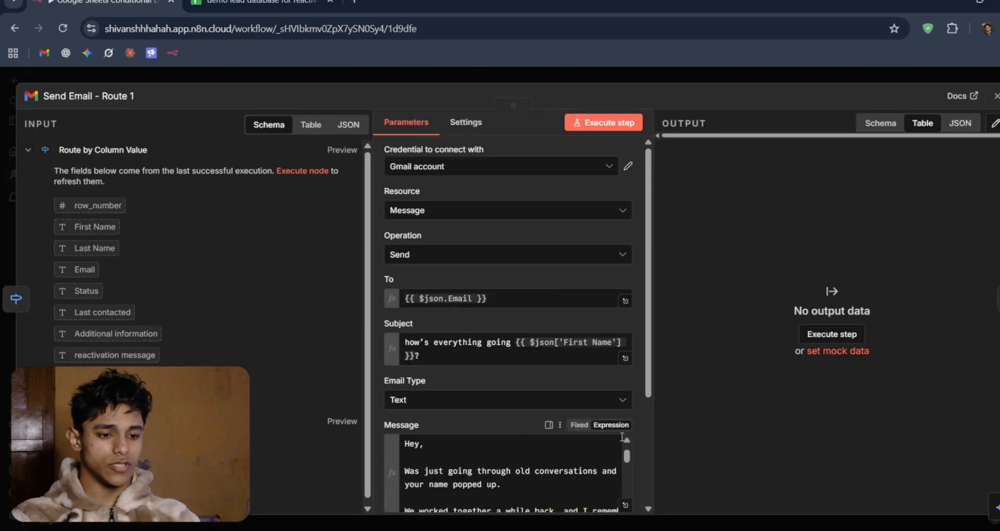
pyautogui.scroll(-3, 620, 459)
pyautogui.click(625, 505)
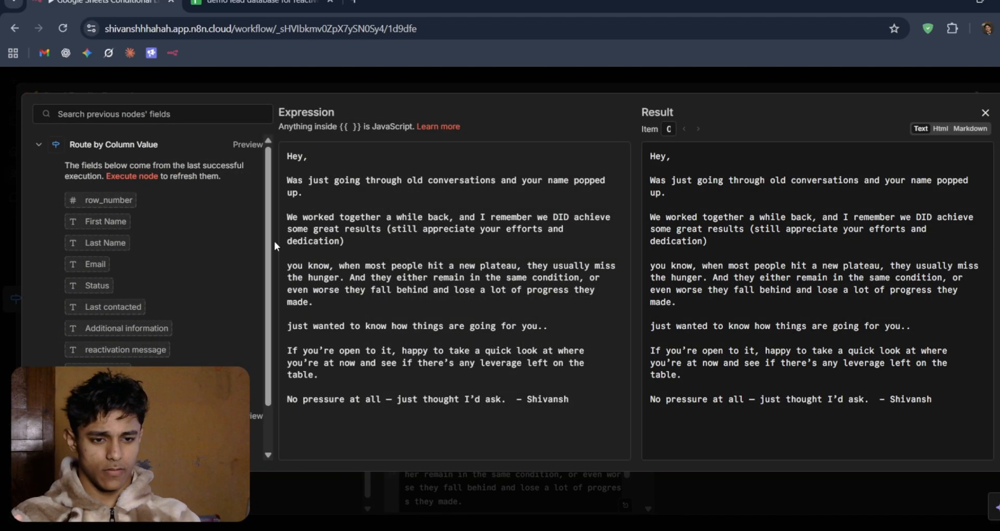
pyautogui.scroll(3, 274, 242)
pyautogui.hscroll(-1, 274, 241)
pyautogui.scroll(2, 274, 242)
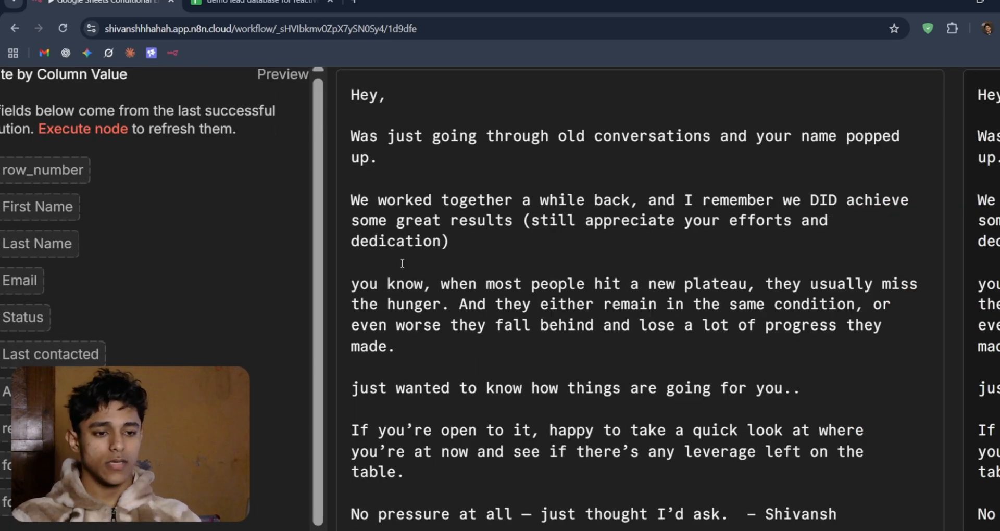
pyautogui.moveTo(423, 284); pyautogui.dragTo(777, 281)
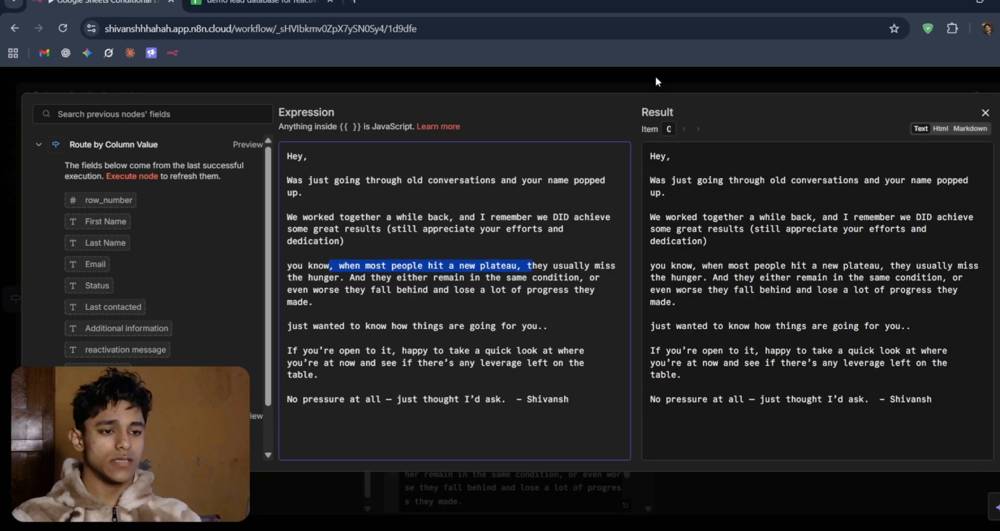
pyautogui.click(656, 78)
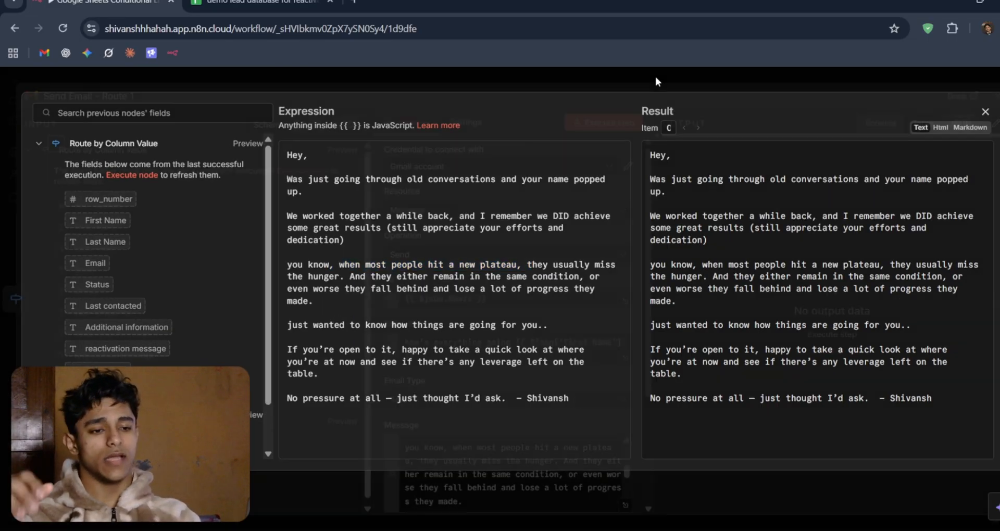
pyautogui.click(617, 74)
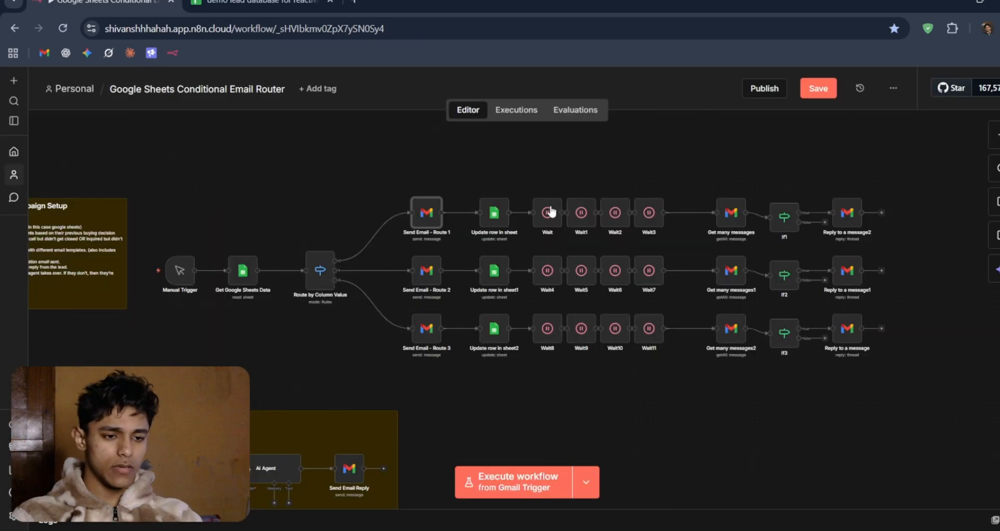
# Read the full message expression of the Send Email - Route 2 node for booked-call leads, and return to the canvas
pyautogui.doubleClick(426, 272)
pyautogui.scroll(-3, 546, 330)
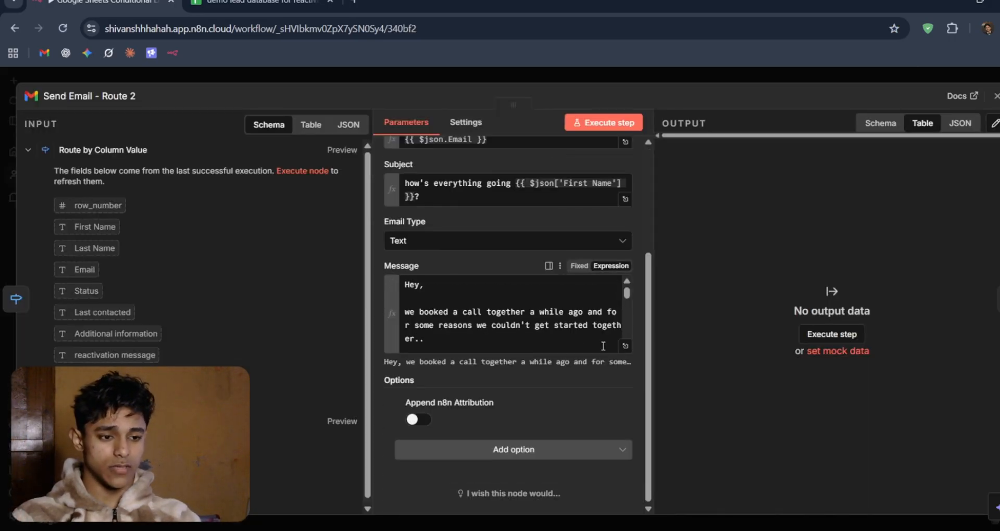
pyautogui.click(556, 326)
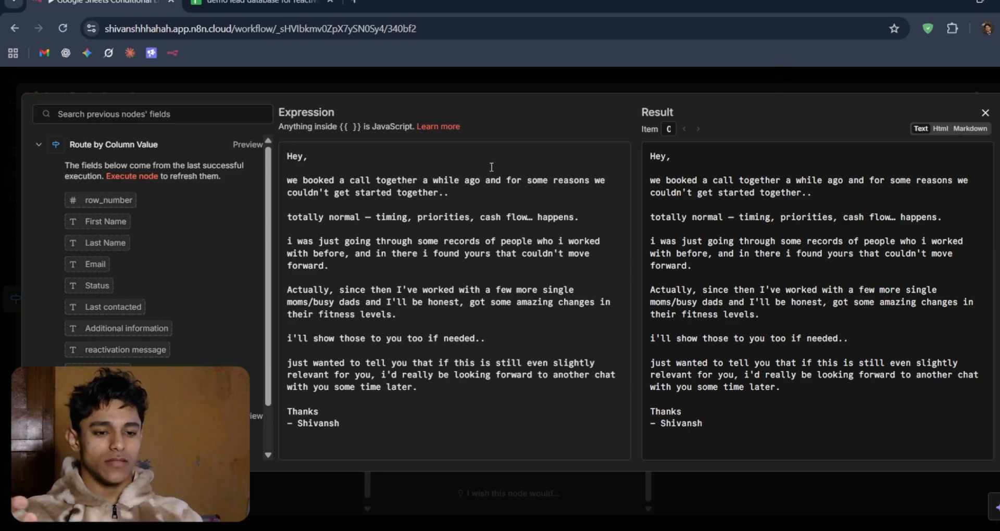
pyautogui.click(284, 161)
pyautogui.hotkey('ctrl', 'a')
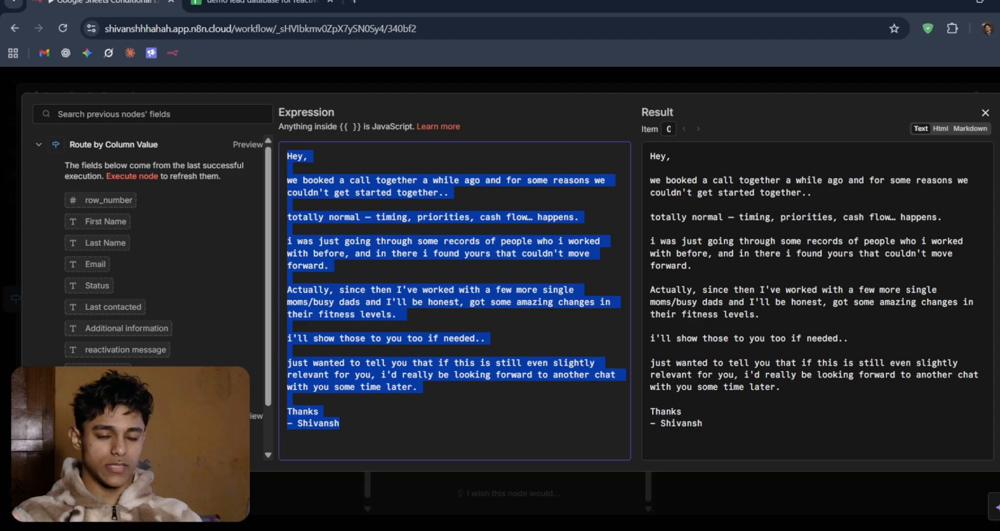
pyautogui.click(515, 206)
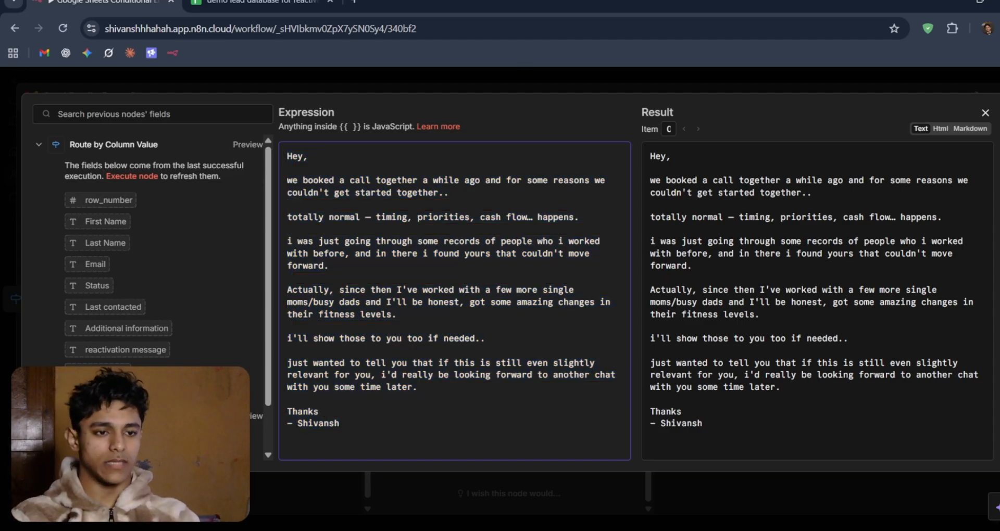
pyautogui.click(560, 79)
pyautogui.click(559, 79)
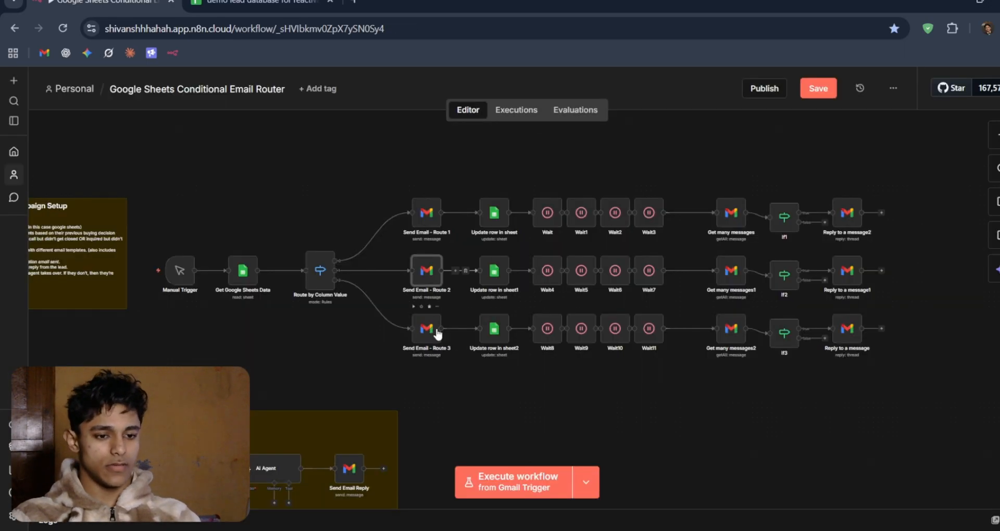
# Read the full message expression of the Send Email - Route 3 node for inquiry leads, and return to the canvas
pyautogui.doubleClick(437, 329)
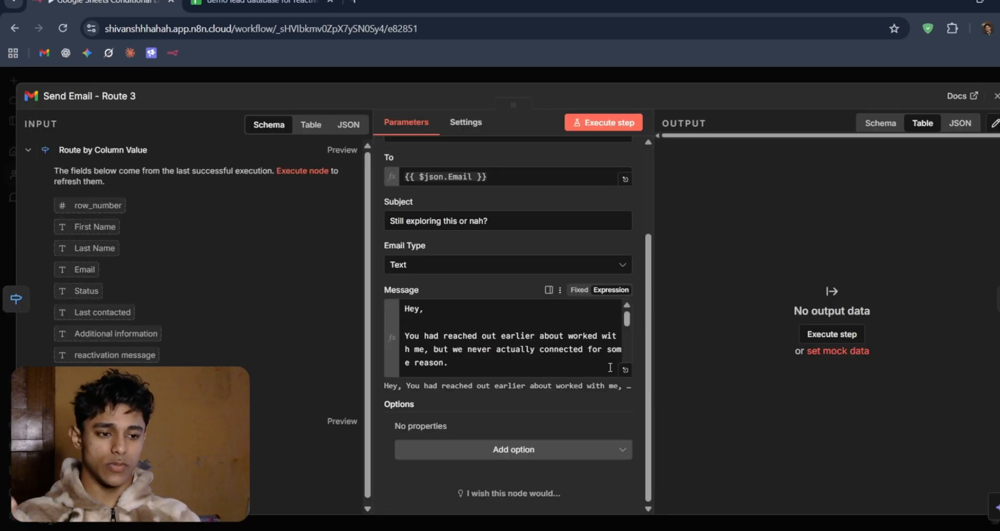
pyautogui.click(625, 369)
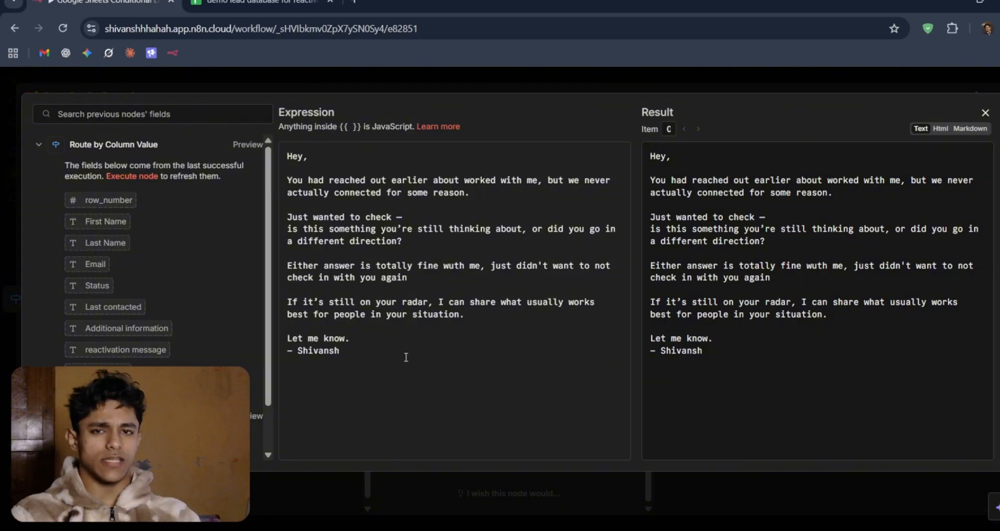
pyautogui.click(358, 79)
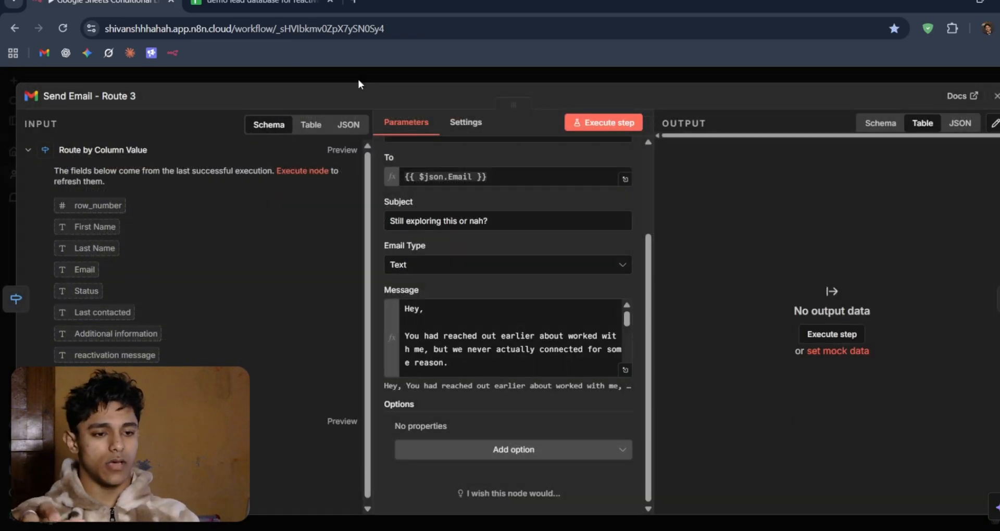
pyautogui.click(358, 79)
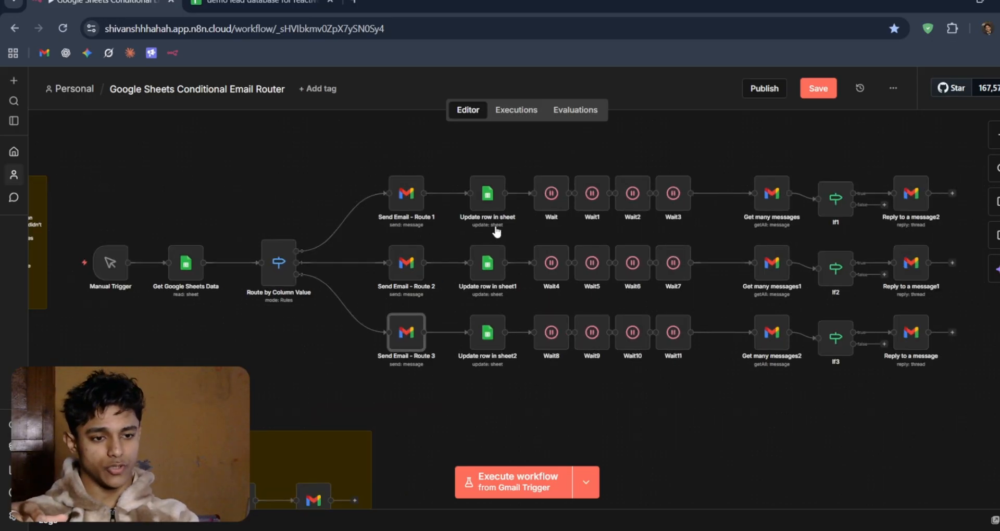
# Check the reactivation message column of the lead database in Google Sheets, and switch back to the n8n workflow
pyautogui.press('+')
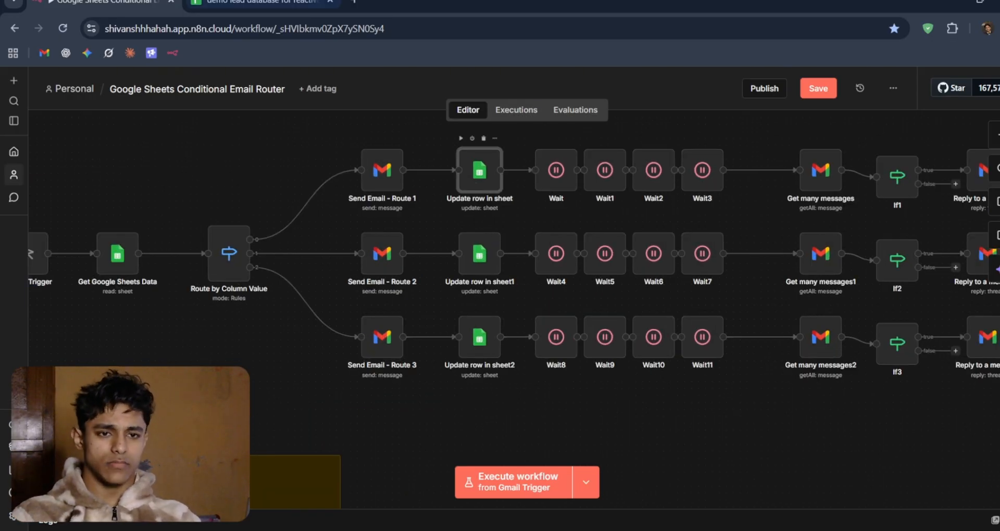
pyautogui.click(263, 3)
pyautogui.scroll(2, 423, 250)
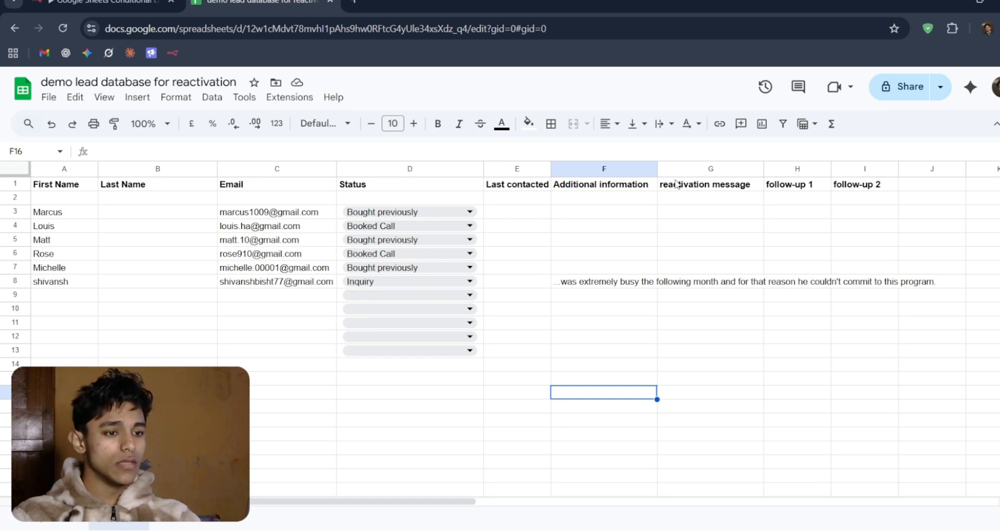
pyautogui.click(705, 224)
pyautogui.click(107, 2)
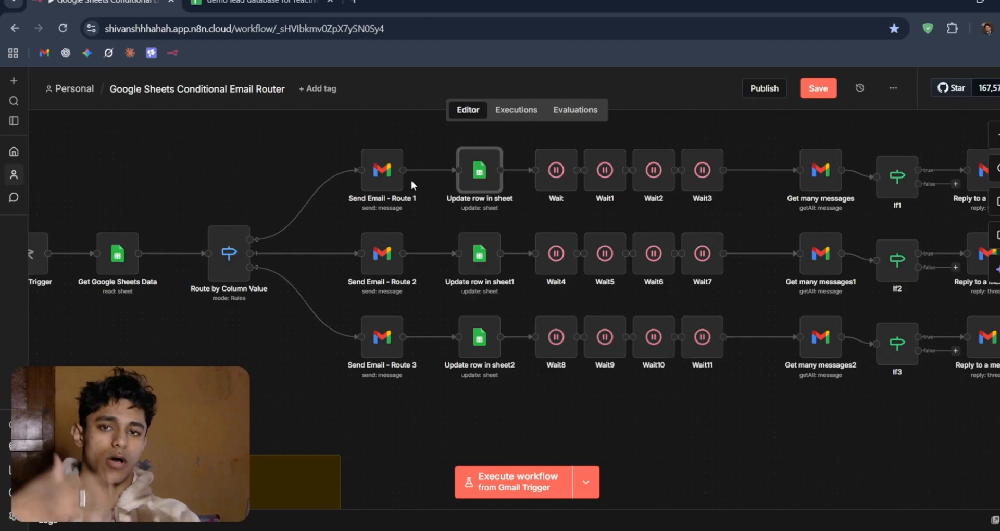
# Check the reactivation message column in the Google Sheets lead database, then review the column values in n8n's Update row in sheet node and close it
pyautogui.click(260, 2)
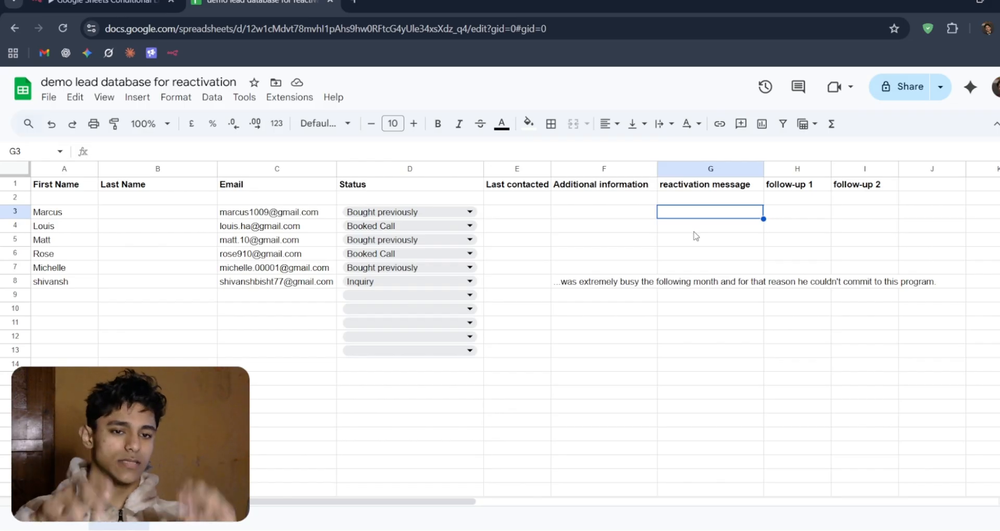
pyautogui.click(110, 2)
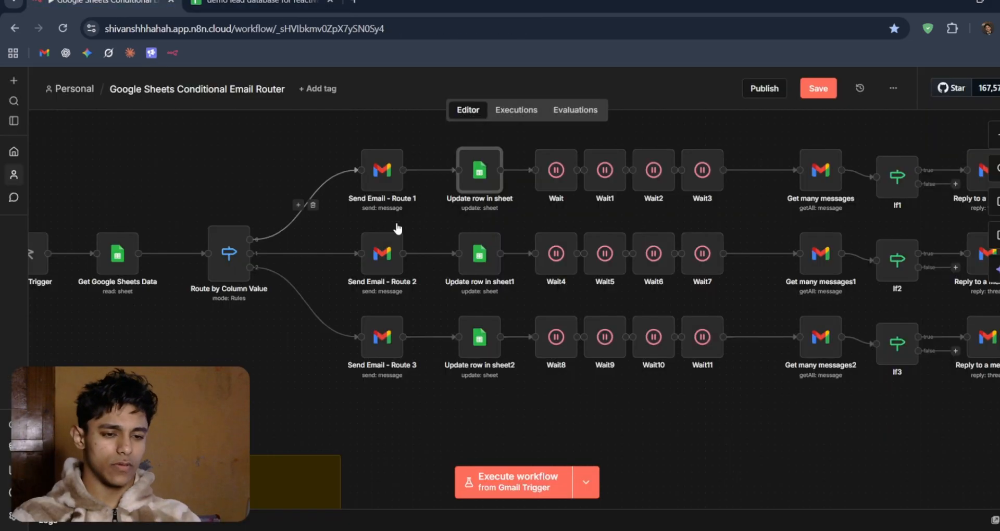
pyautogui.doubleClick(474, 189)
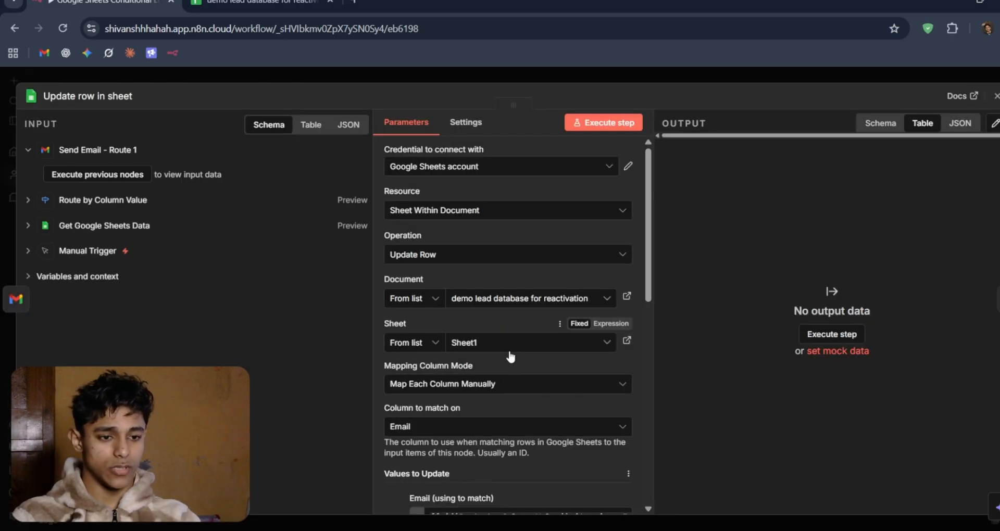
pyautogui.scroll(-5, 509, 351)
pyautogui.scroll(2, 510, 351)
pyautogui.scroll(-5, 513, 365)
pyautogui.scroll(2, 518, 401)
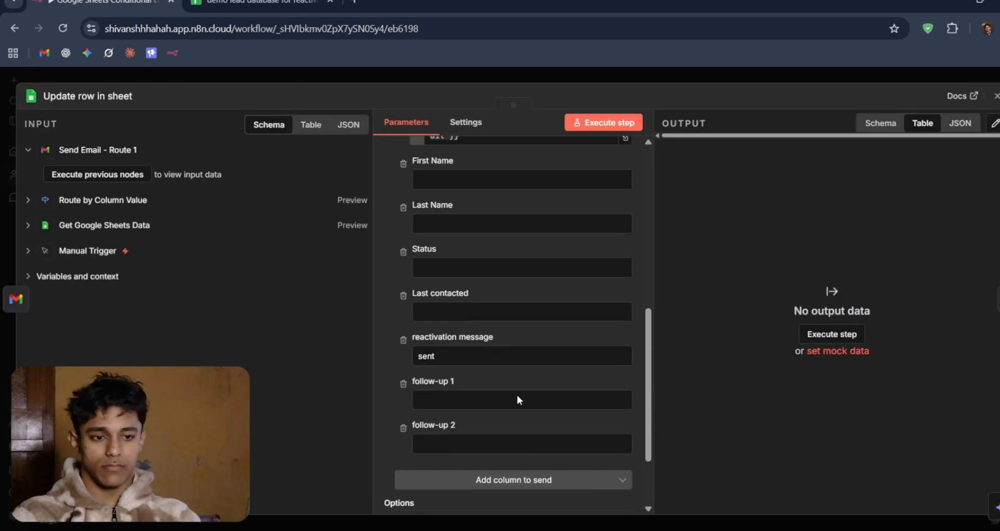
pyautogui.scroll(3, 518, 401)
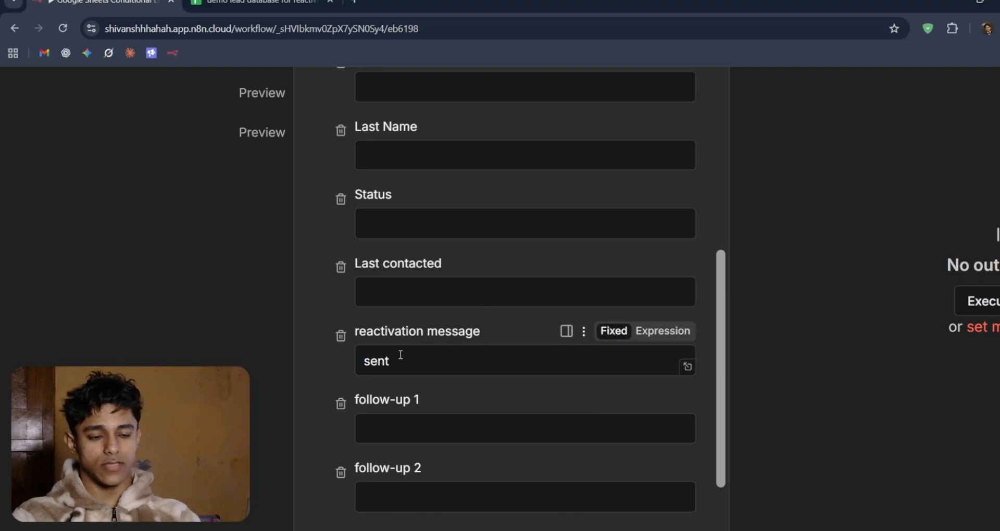
pyautogui.scroll(-3, 398, 350)
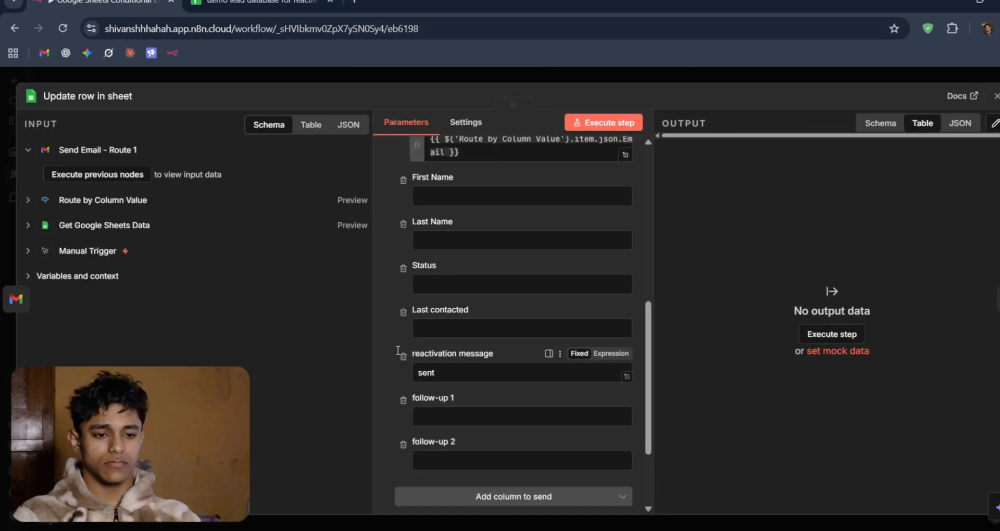
pyautogui.scroll(5, 451, 372)
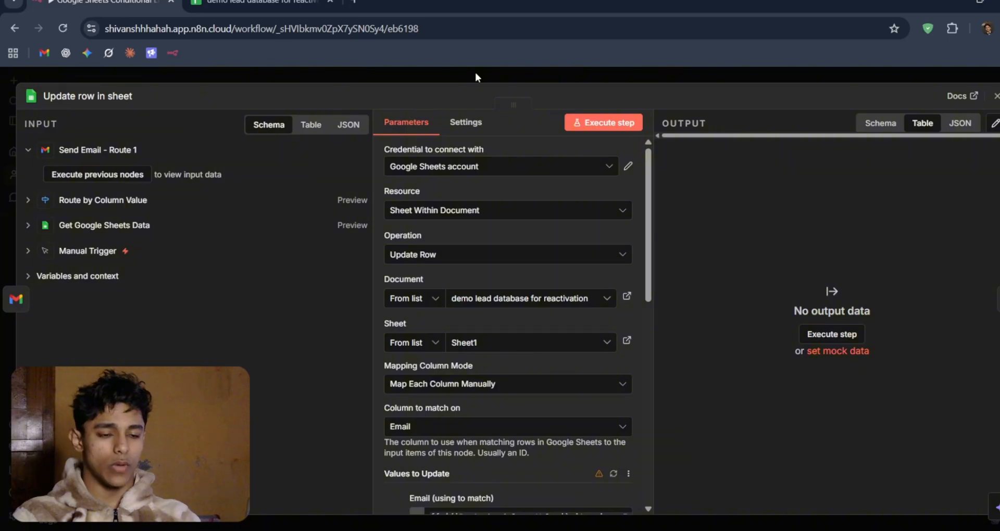
pyautogui.click(475, 76)
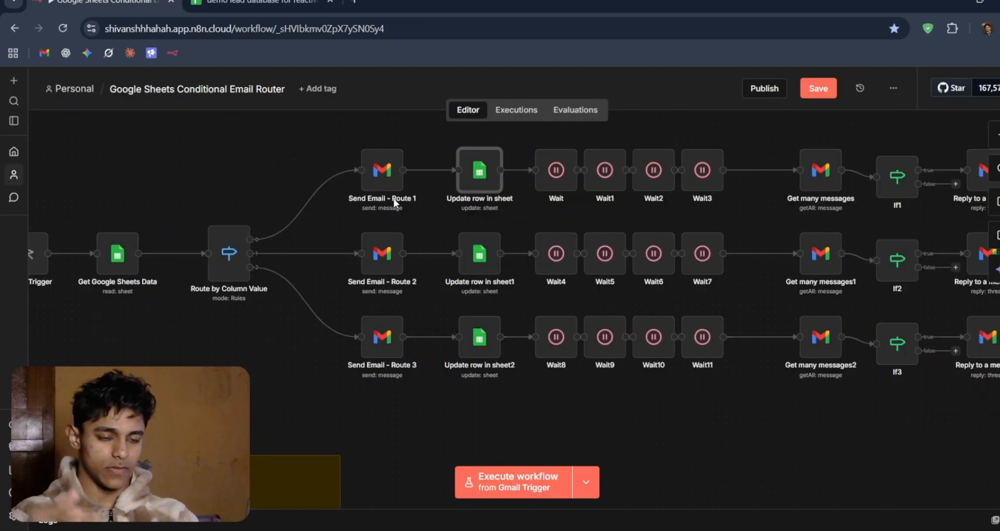
# Inspect the time interval settings of the first Wait node in Route 1, and return to the canvas
pyautogui.hscroll(3, 394, 203)
pyautogui.scroll(1, 394, 203)
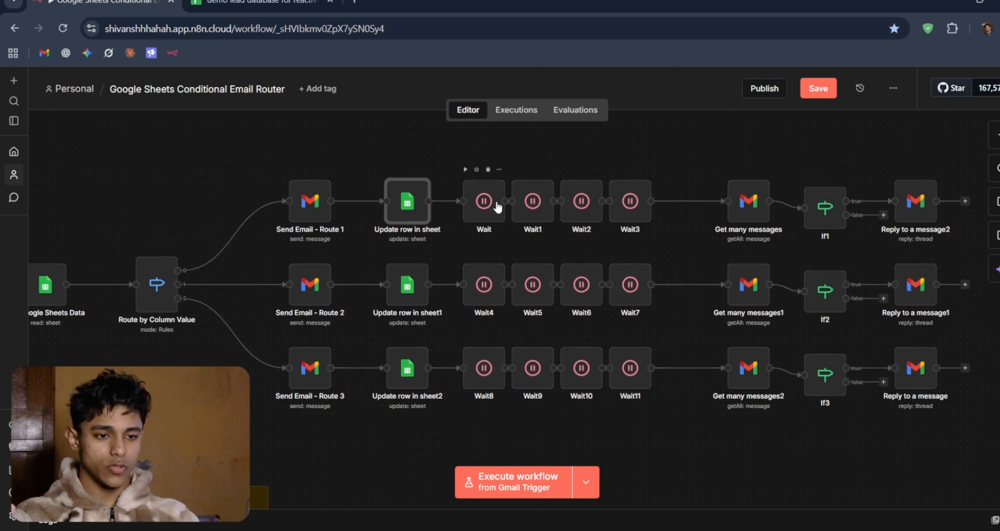
pyautogui.doubleClick(484, 202)
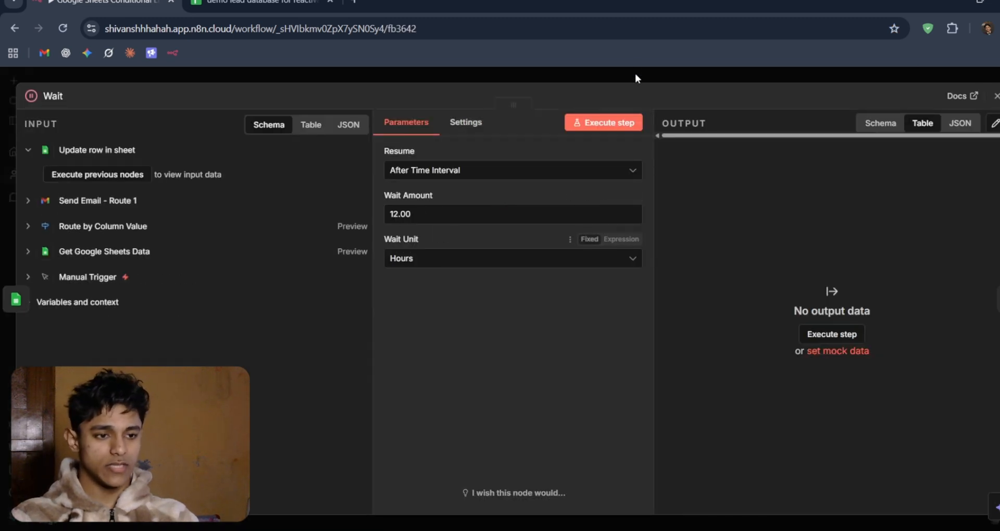
pyautogui.click(631, 76)
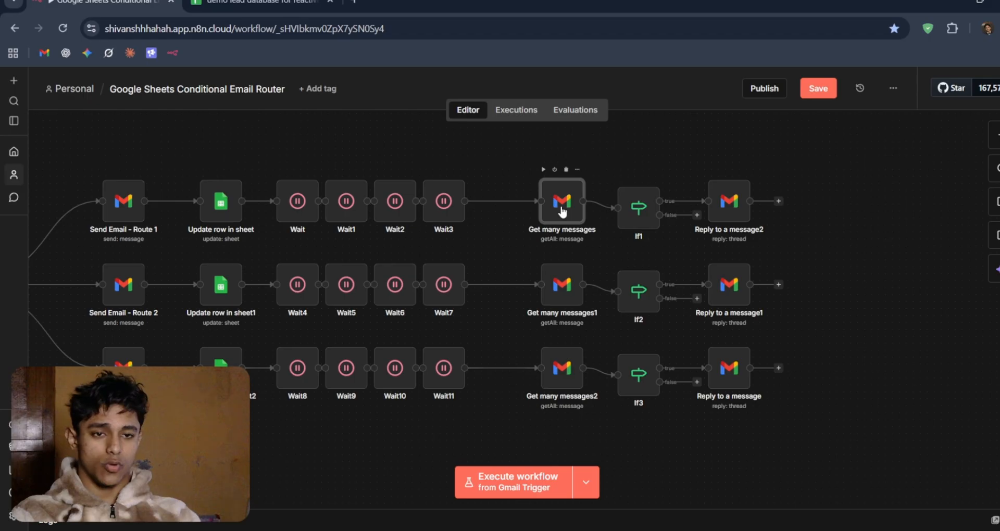
# Review the Received After and Sender filters of the Get many messages node in Route 1, and close the node
pyautogui.doubleClick(562, 208)
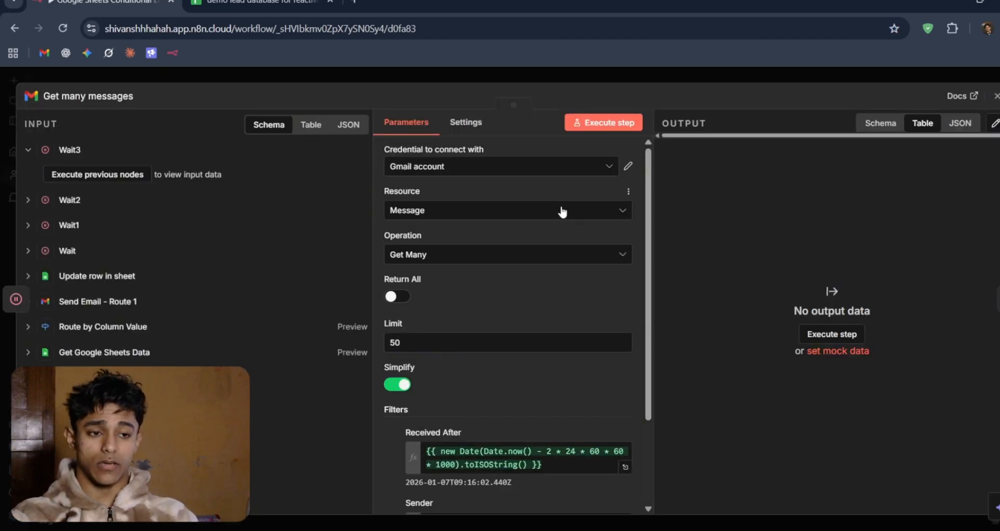
pyautogui.scroll(-2, 567, 298)
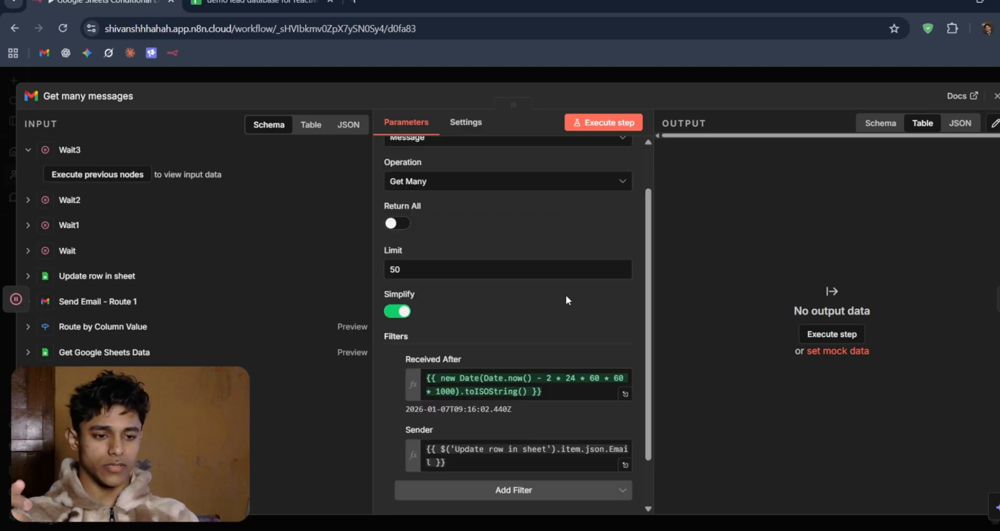
pyautogui.scroll(2, 563, 292)
pyautogui.scroll(-3, 515, 273)
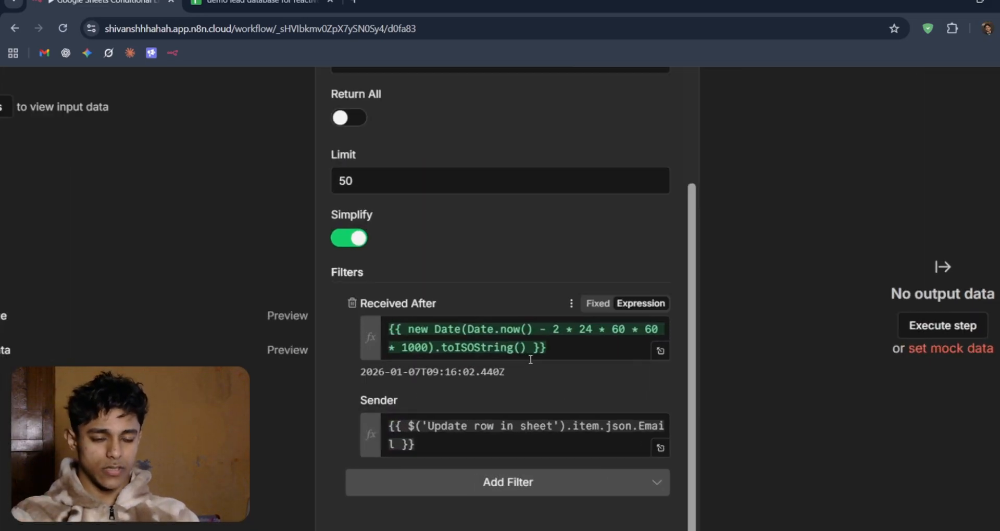
pyautogui.scroll(2, 531, 360)
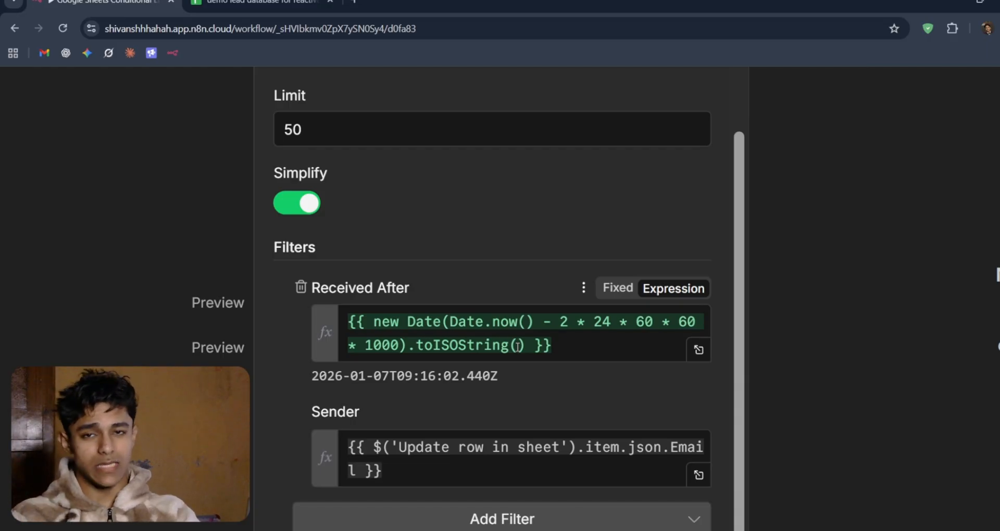
pyautogui.scroll(-3, 517, 346)
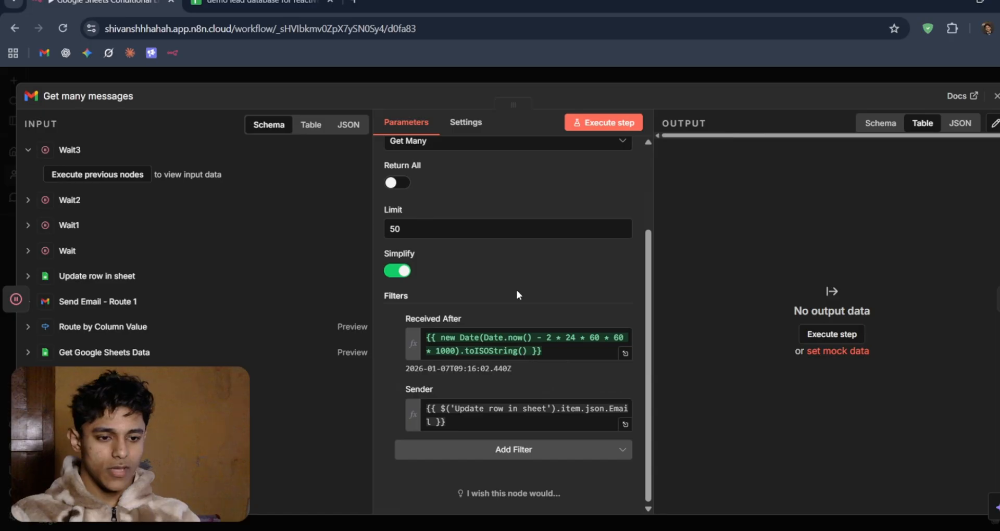
pyautogui.press('Escape')
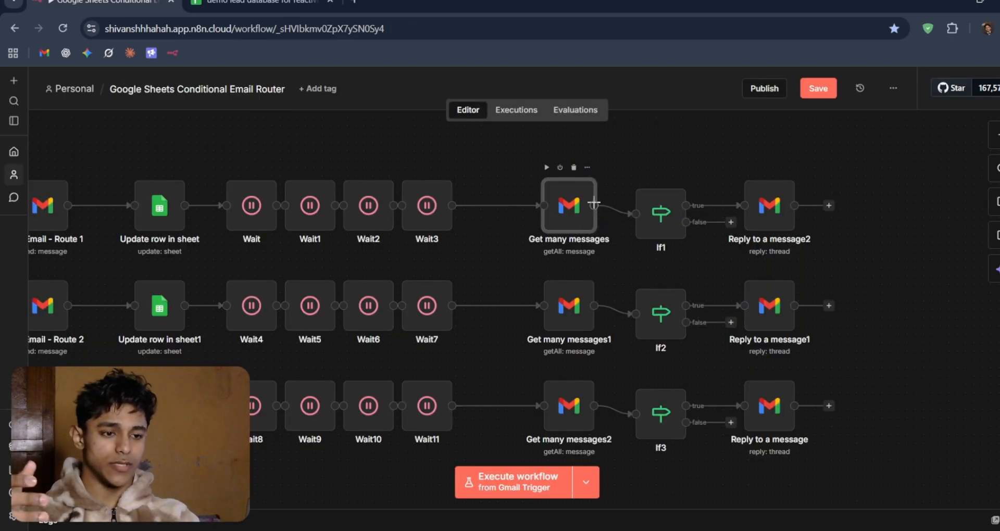
# Open the If1 node, highlight its {{ $json.id }} condition expression, and return to the canvas
pyautogui.click(660, 214)
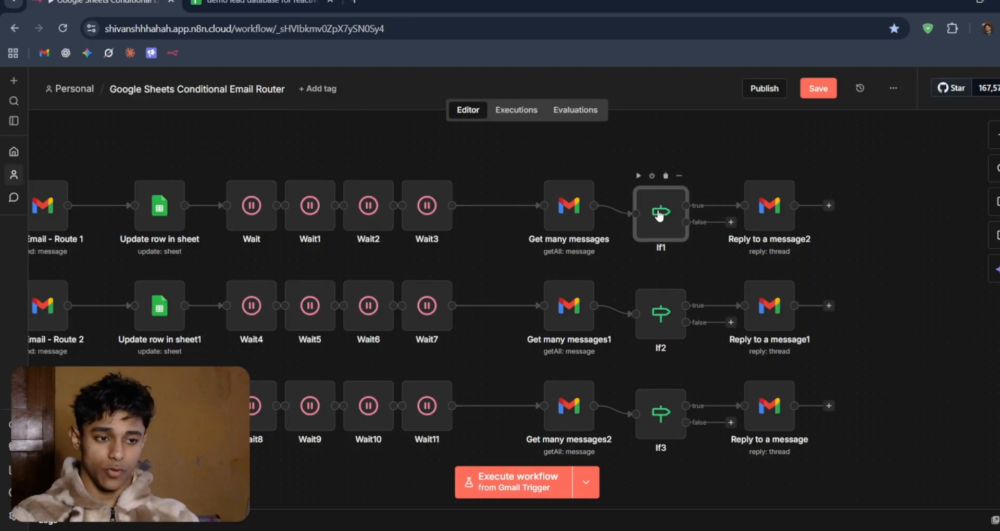
pyautogui.doubleClick(659, 214)
pyautogui.moveTo(431, 180); pyautogui.dragTo(340, 186)
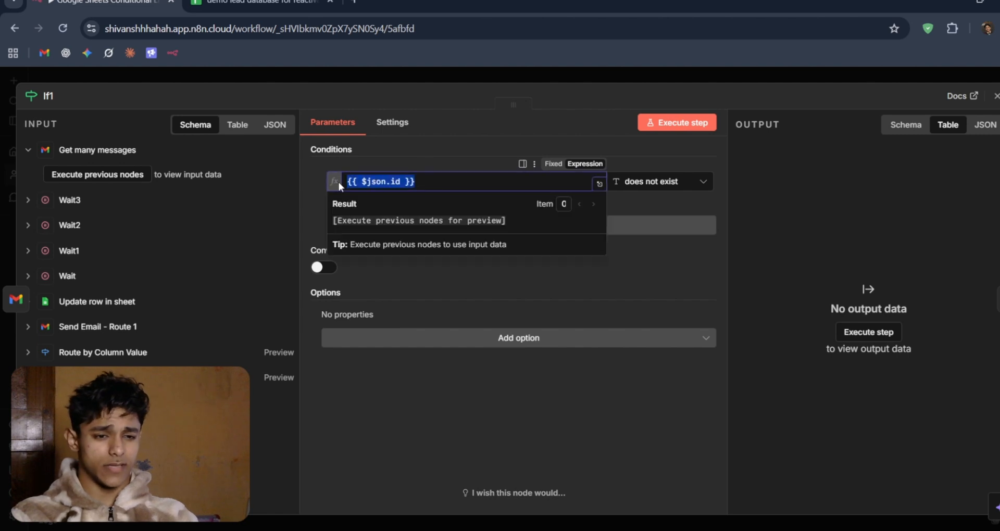
pyautogui.click(770, 76)
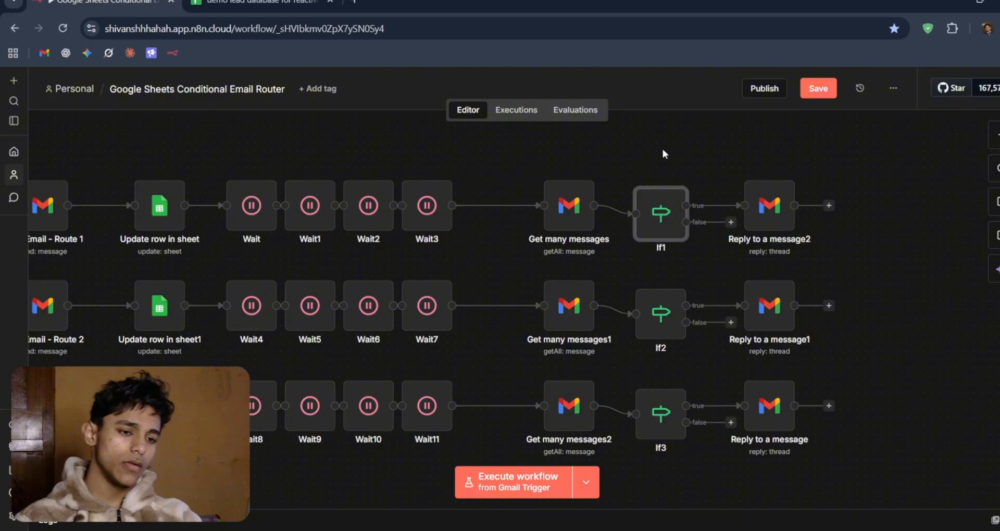
# Recheck the Get many messages node, then highlight the {{ $json.id }} expression in If1 again and close the node
pyautogui.click(573, 211)
pyautogui.doubleClick(573, 211)
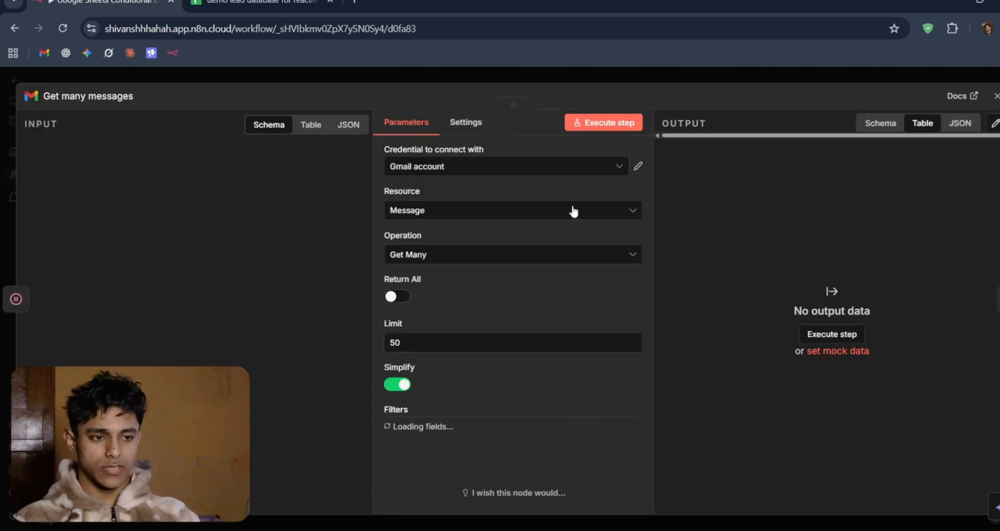
pyautogui.click(657, 82)
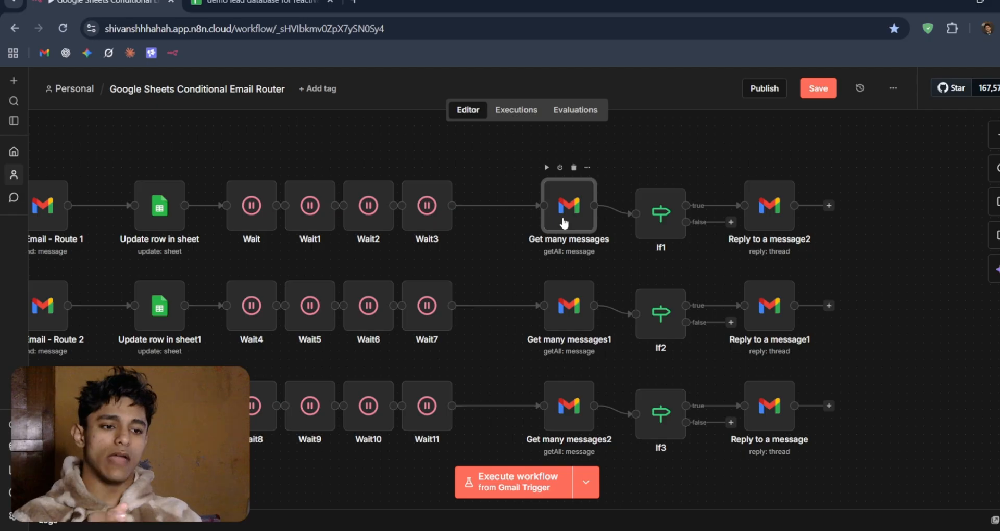
pyautogui.doubleClick(655, 212)
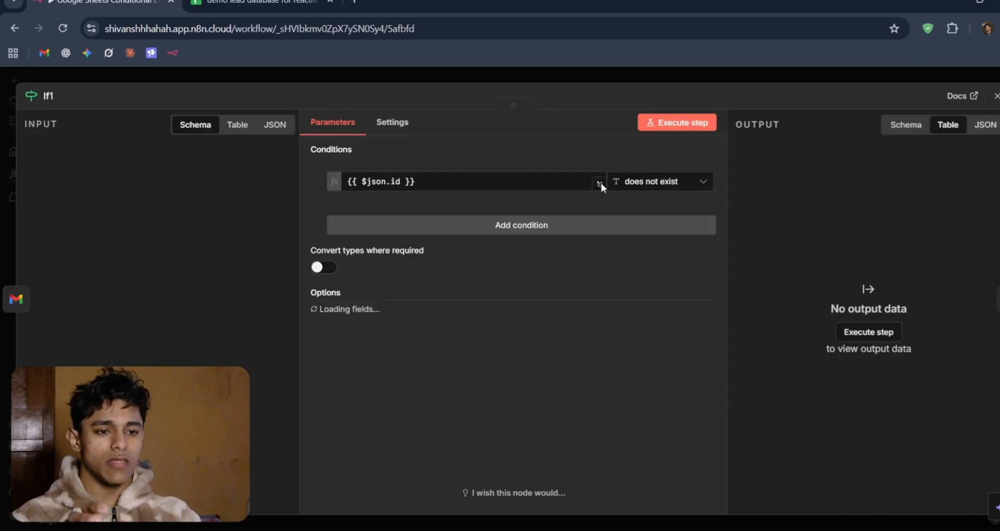
pyautogui.moveTo(456, 187); pyautogui.dragTo(311, 176)
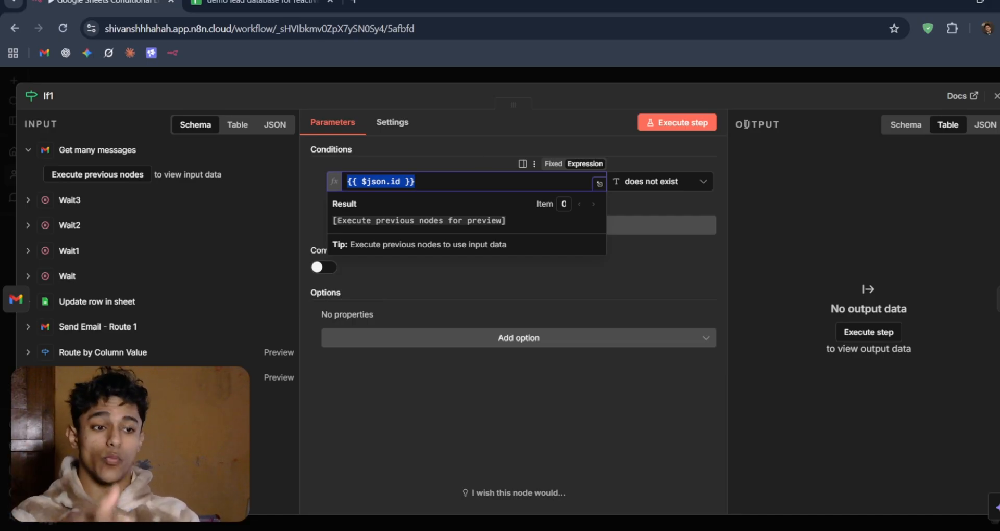
pyautogui.click(740, 79)
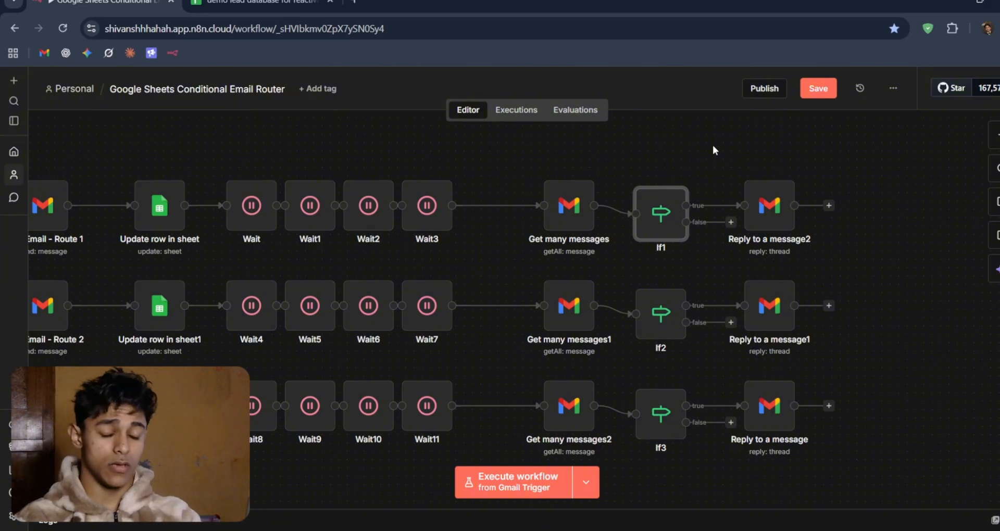
# Read the full follow-up message expression of the Reply to a message2 node, and return to the canvas
pyautogui.doubleClick(779, 208)
pyautogui.scroll(-3, 602, 307)
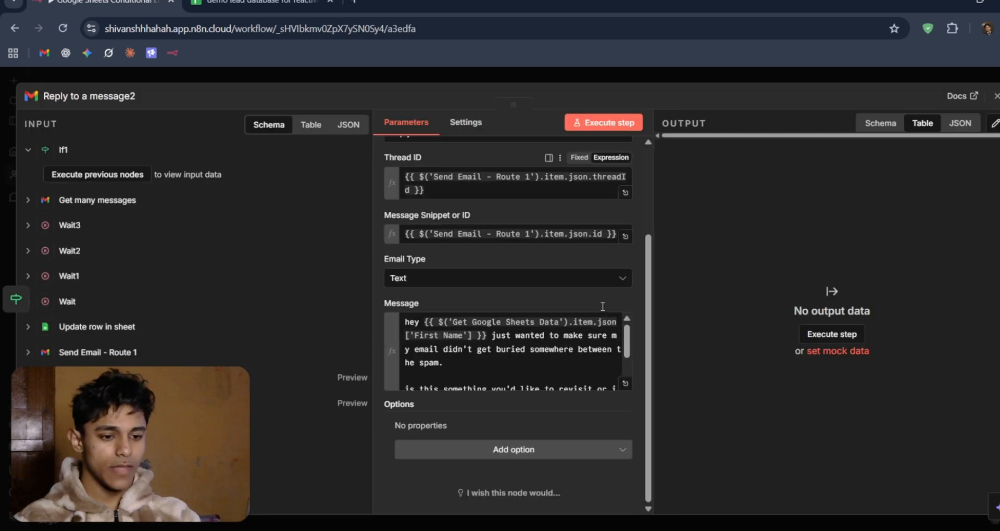
pyautogui.click(625, 383)
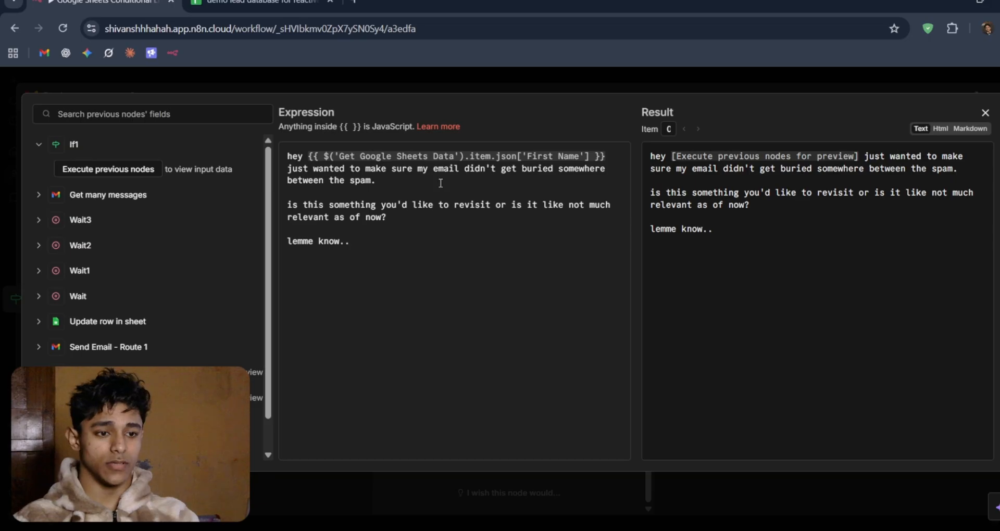
pyautogui.click(446, 84)
pyautogui.click(444, 83)
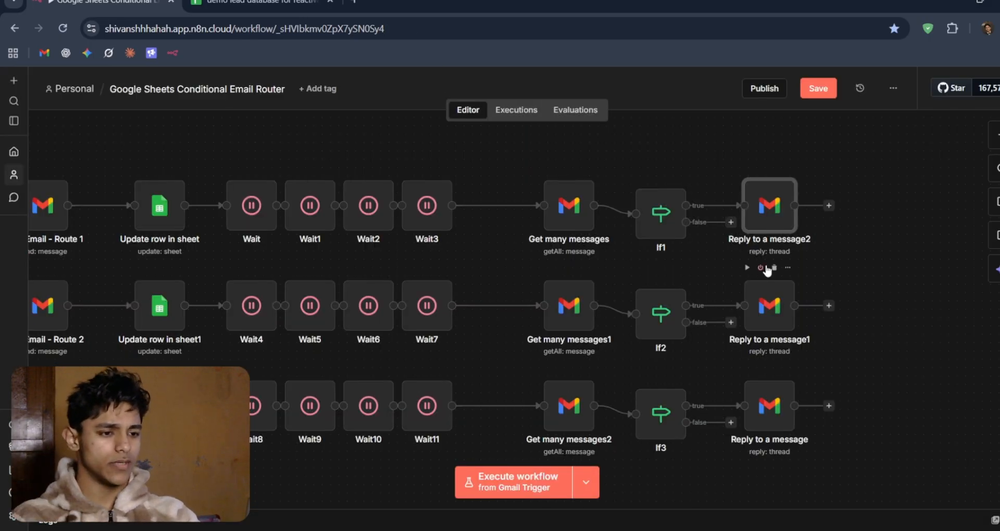
# Bring all three email routes into view and select their nodes from Send Email through Reply to a message
pyautogui.scroll(-2, 767, 192)
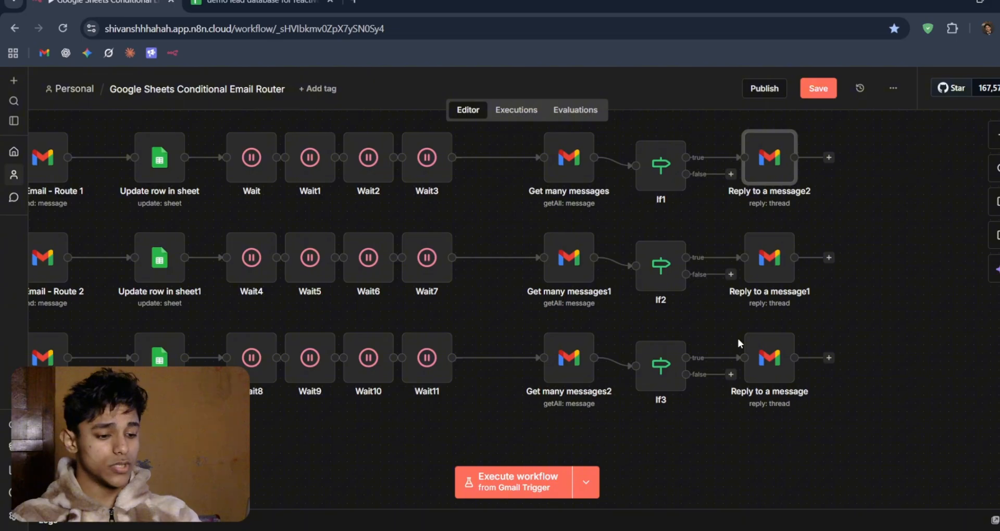
pyautogui.press('-')
pyautogui.press('-')
pyautogui.hscroll(-4, 457, 356)
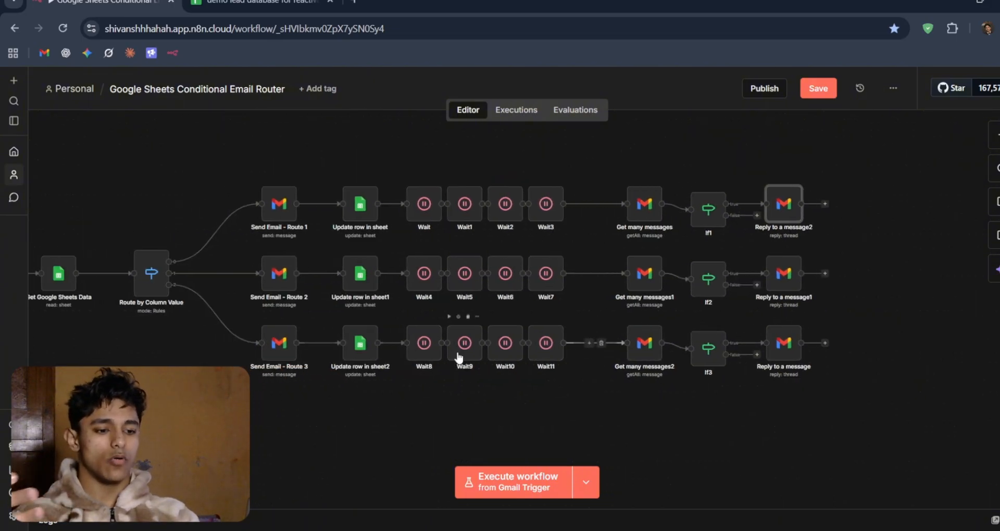
pyautogui.moveTo(886, 171); pyautogui.dragTo(202, 343)
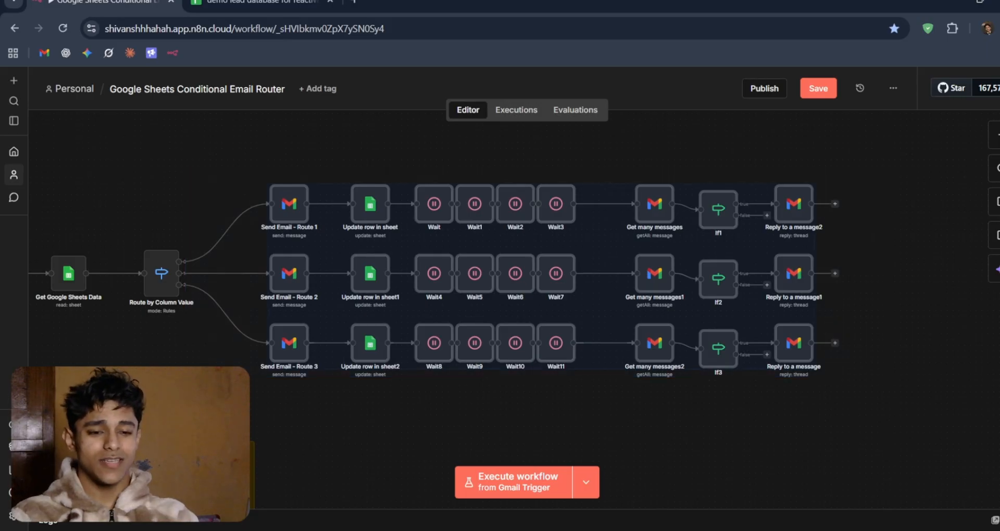
# Review the poll times, event and filter parameters of the Gmail Trigger node in the Email Reply assistant section
pyautogui.hscroll(-15, 458, 187)
pyautogui.scroll(-5, 459, 188)
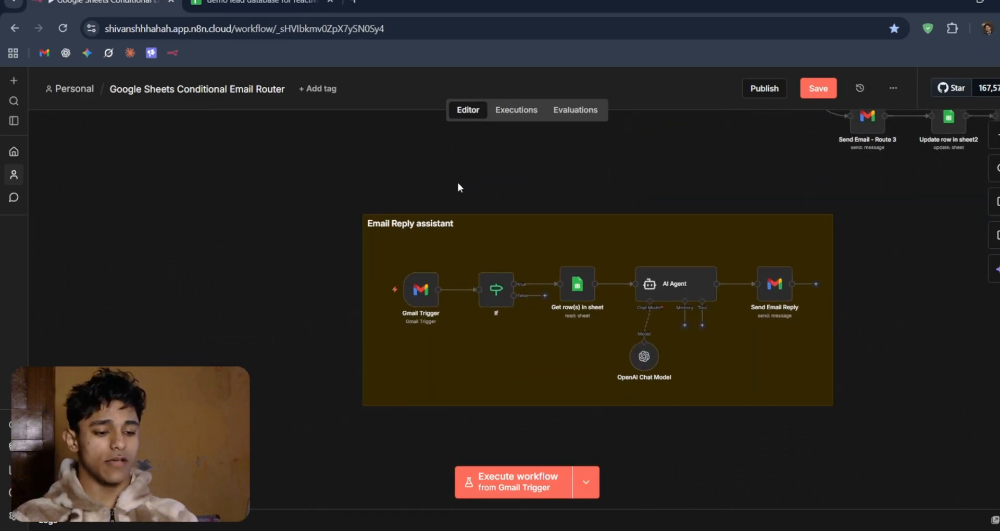
pyautogui.press('+')
pyautogui.press('+')
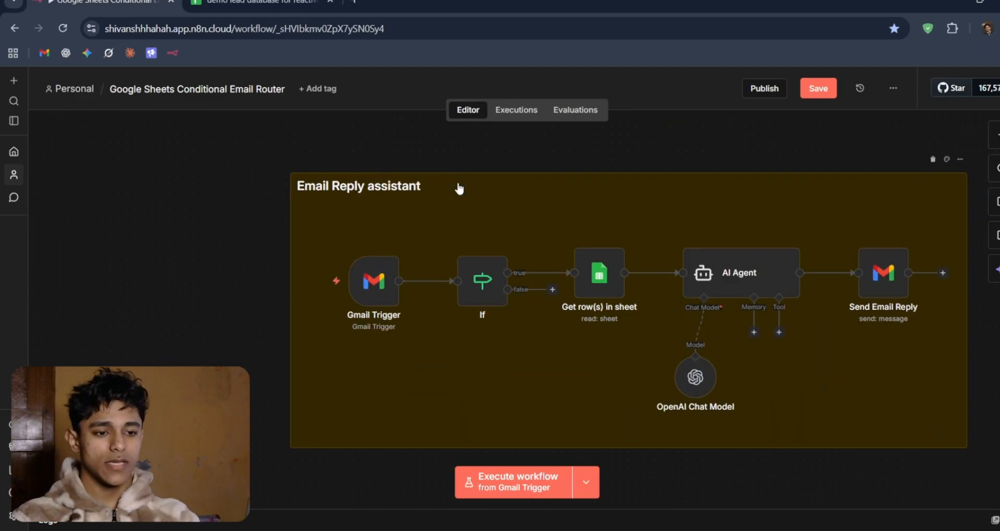
pyautogui.doubleClick(362, 286)
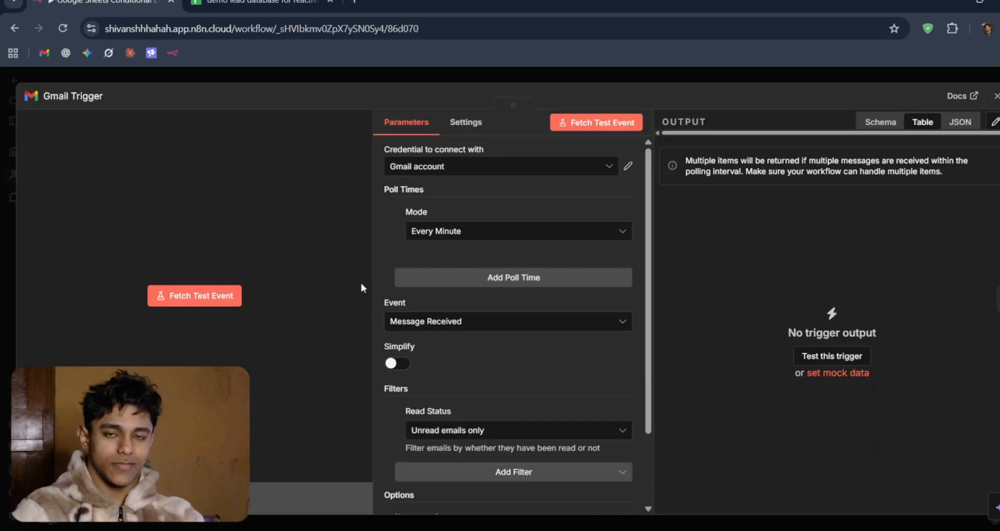
pyautogui.scroll(-3, 451, 297)
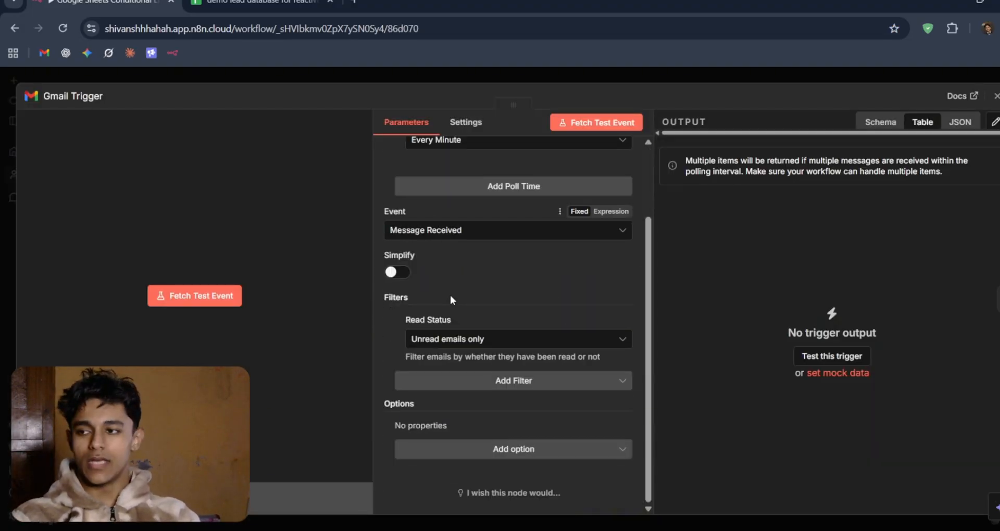
# Highlight the {{ $json.subject }} expression and the Re: value in the If node's starts-with condition, recheck the node and return to the canvas
pyautogui.click(389, 82)
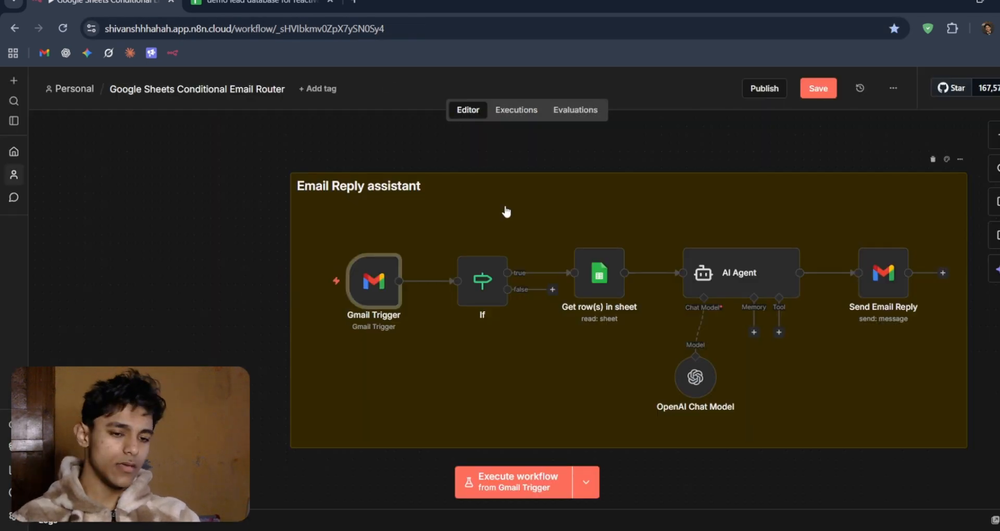
pyautogui.doubleClick(477, 281)
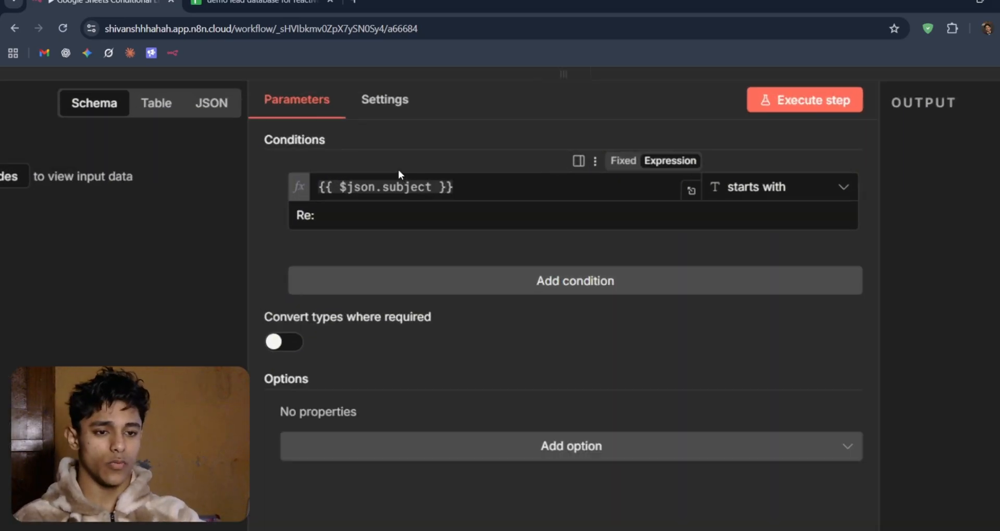
pyautogui.click(462, 189)
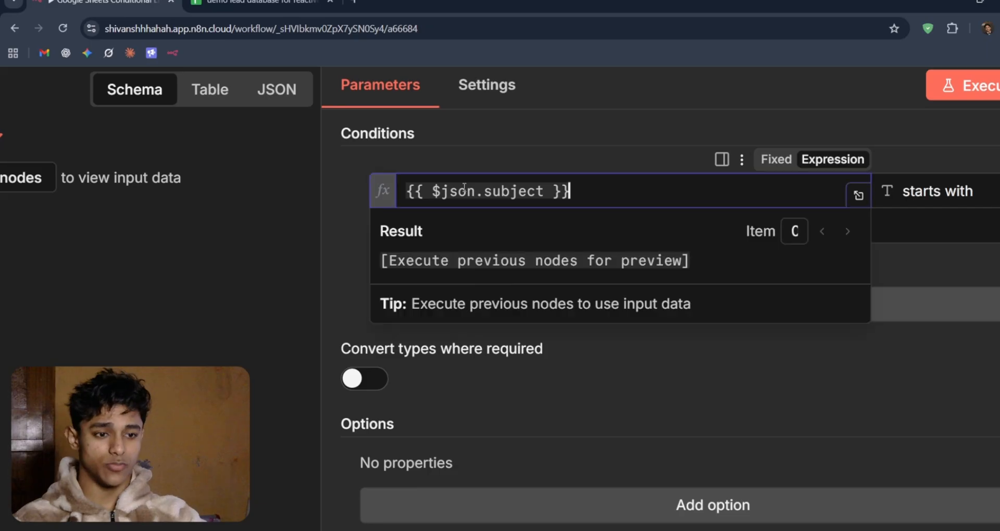
pyautogui.moveTo(464, 187); pyautogui.dragTo(441, 182)
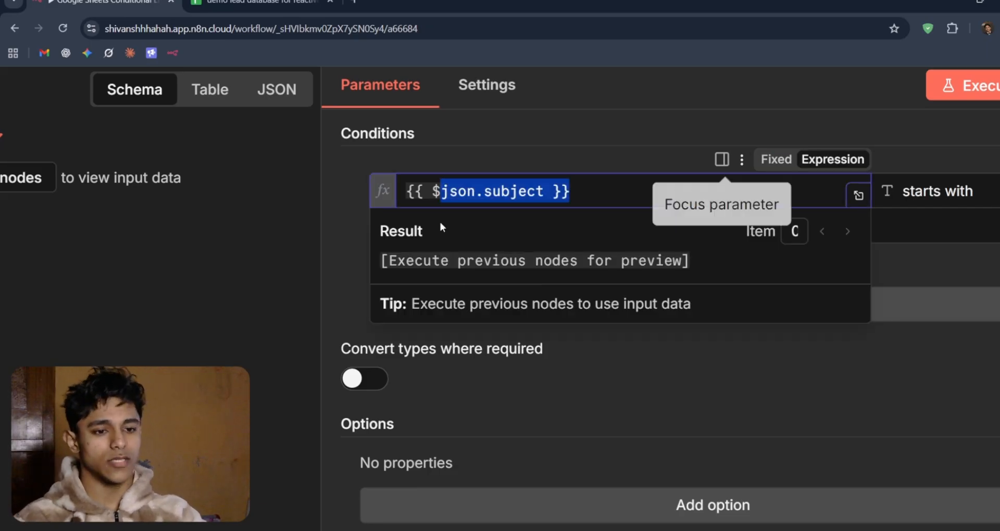
pyautogui.click(330, 216)
pyautogui.moveTo(406, 237); pyautogui.dragTo(349, 234)
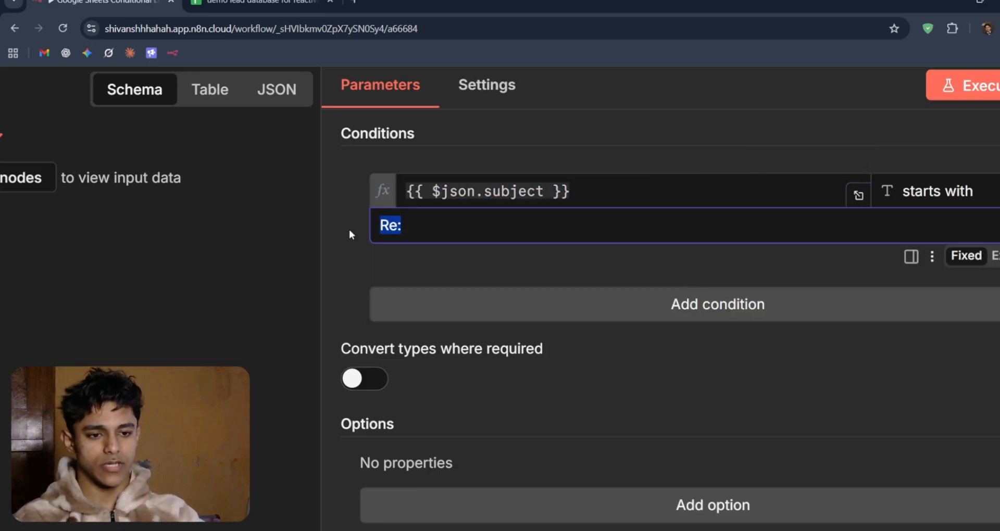
pyautogui.click(348, 238)
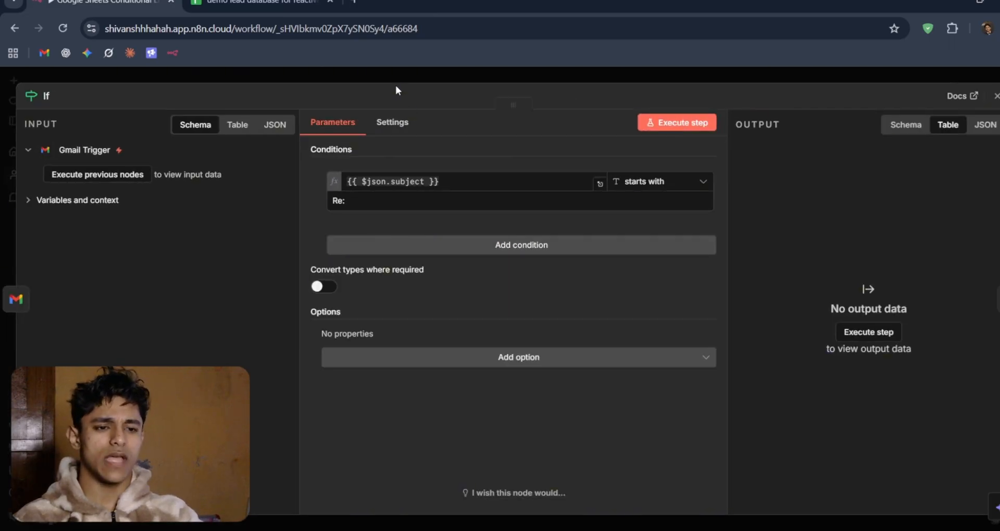
pyautogui.click(392, 80)
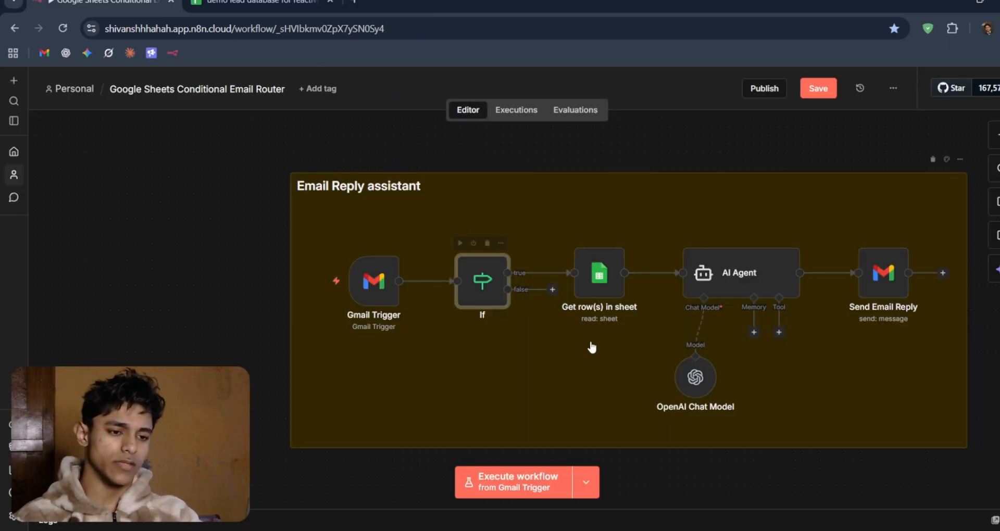
pyautogui.doubleClick(492, 297)
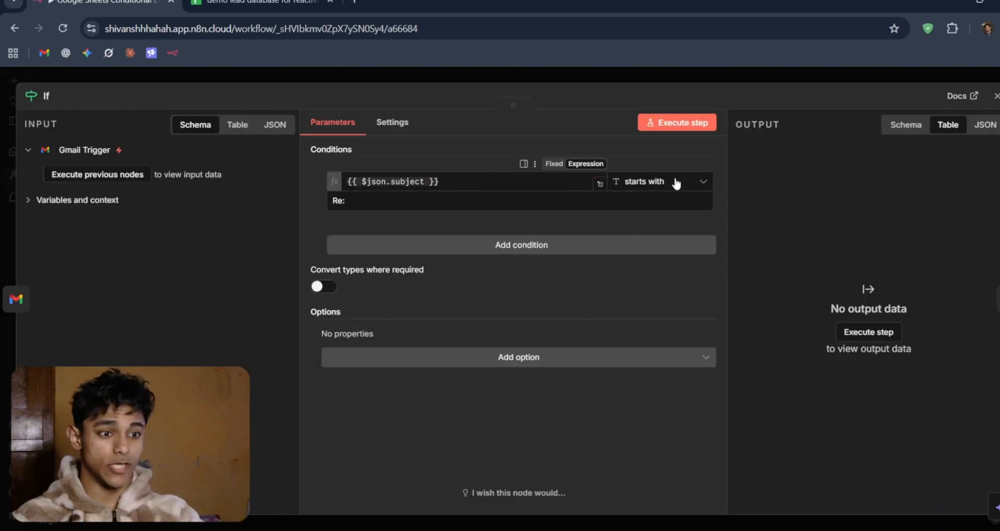
pyautogui.click(437, 79)
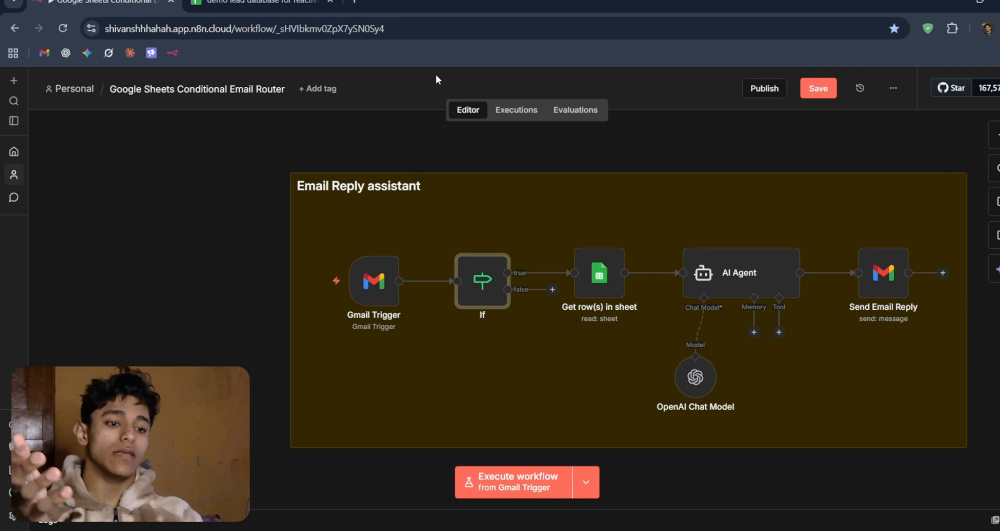
# Review the document, sheet and Email column filter of the Get row(s) in sheet node, and close it
pyautogui.doubleClick(592, 281)
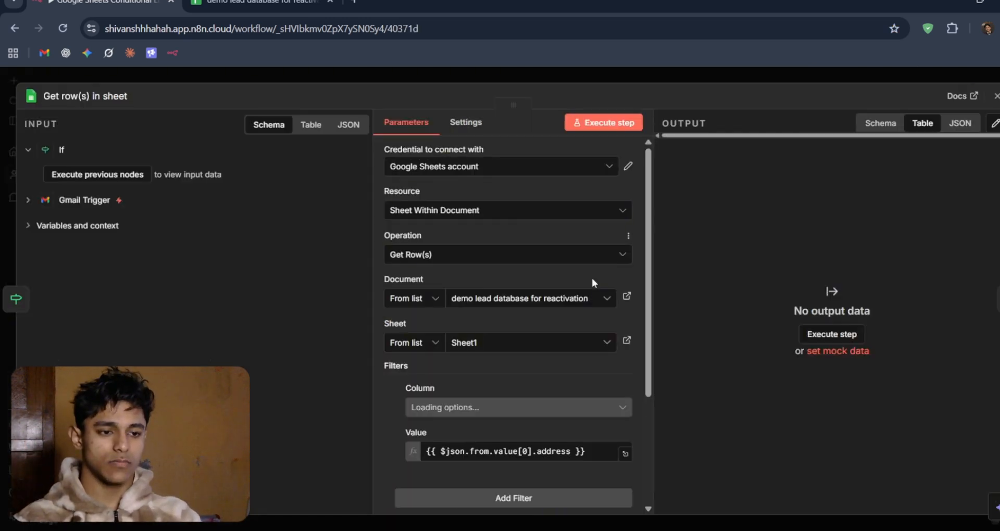
pyautogui.scroll(-3, 439, 314)
pyautogui.scroll(3, 439, 314)
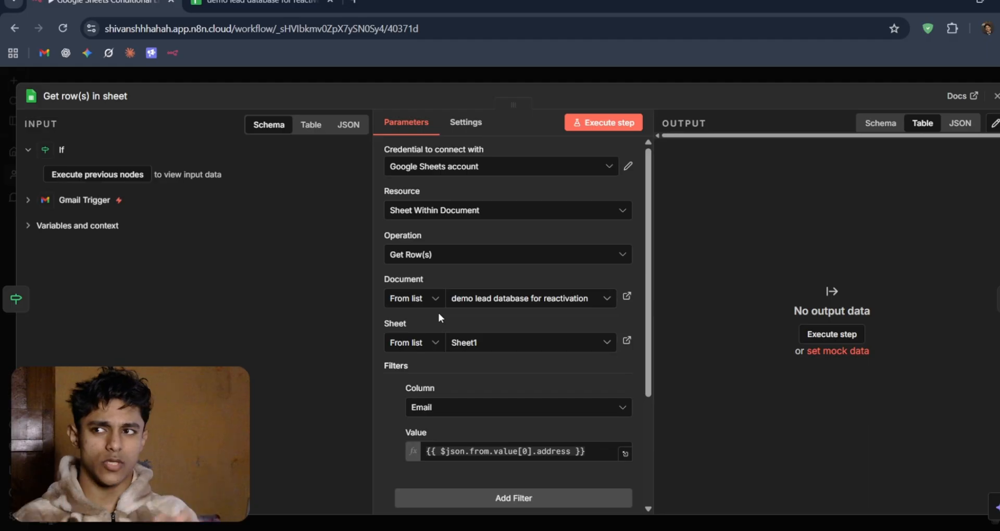
pyautogui.click(701, 73)
# Open the AI Agent node and expand its user message prompt in the full expression editor
pyautogui.doubleClick(736, 276)
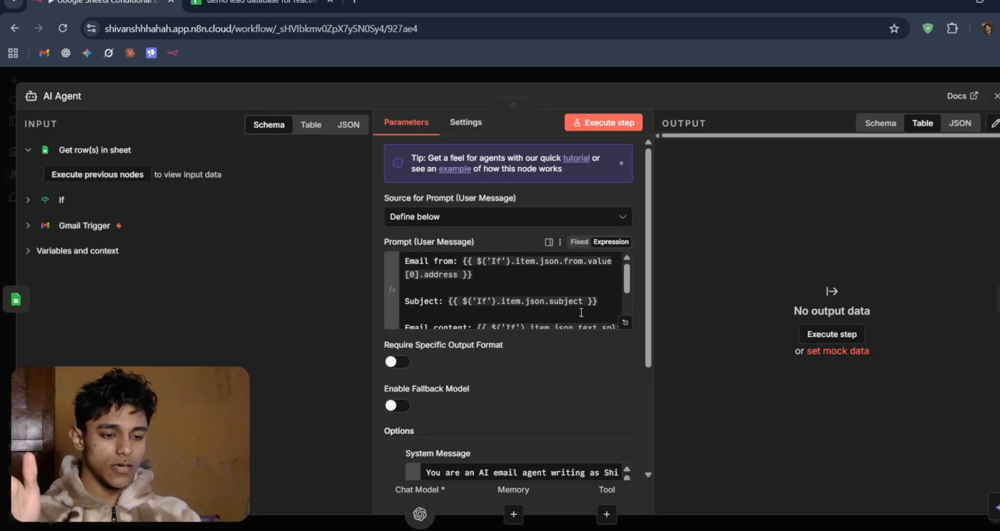
pyautogui.scroll(-2, 581, 313)
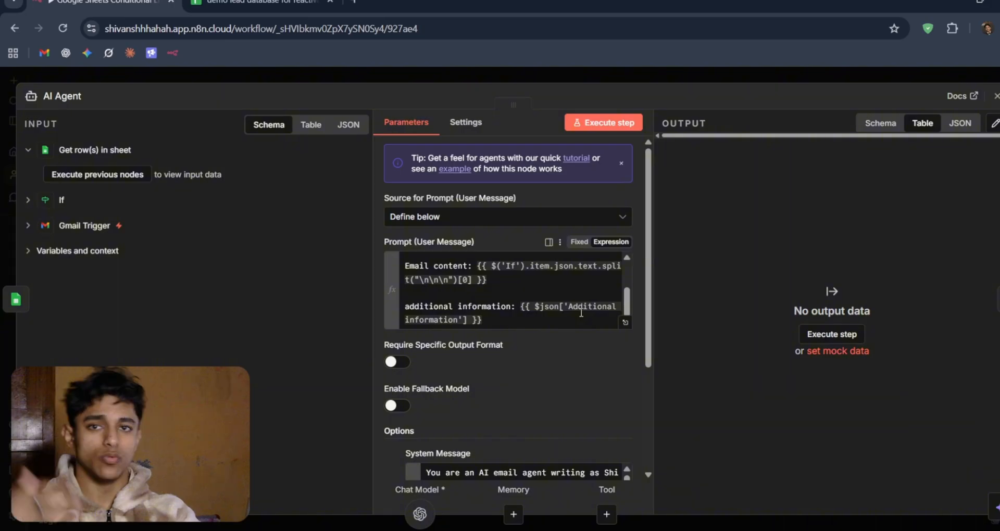
pyautogui.click(625, 323)
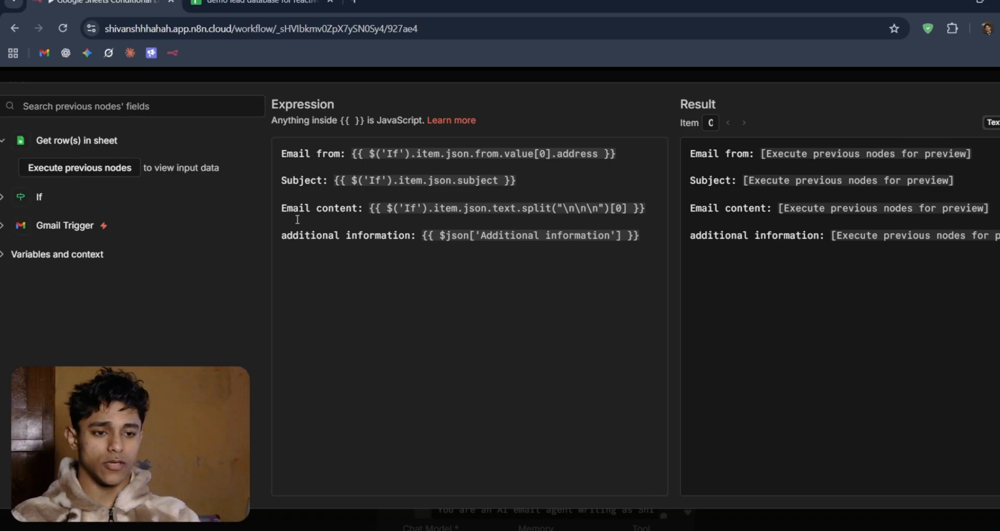
# Switch to the demo lead database in Google Sheets and select the Additional information column, including the note in row 8
pyautogui.click(260, 5)
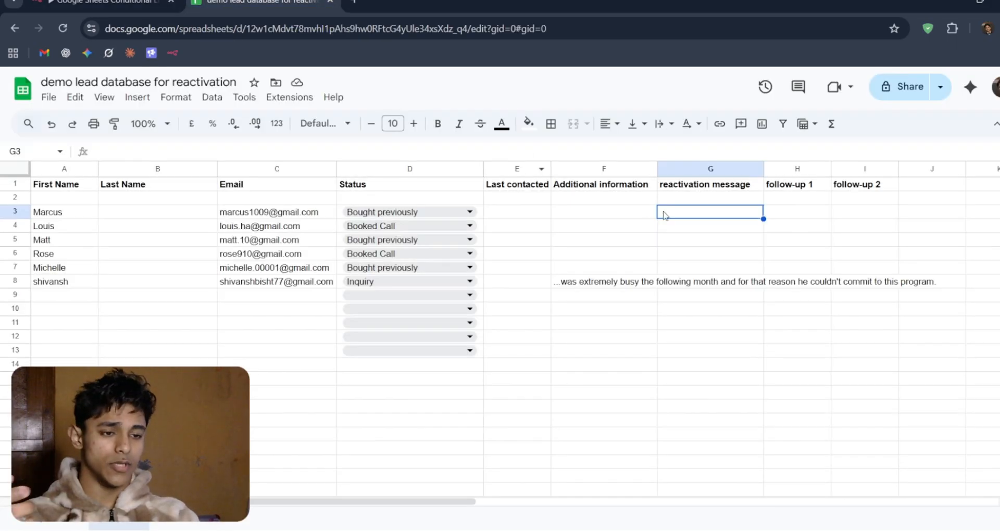
pyautogui.click(612, 199)
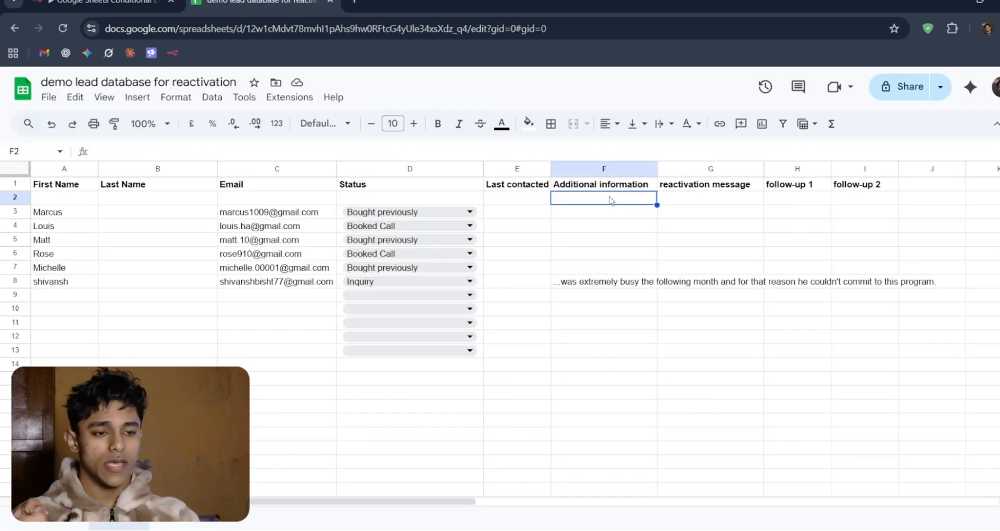
pyautogui.click(600, 171)
pyautogui.click(595, 257)
pyautogui.click(593, 282)
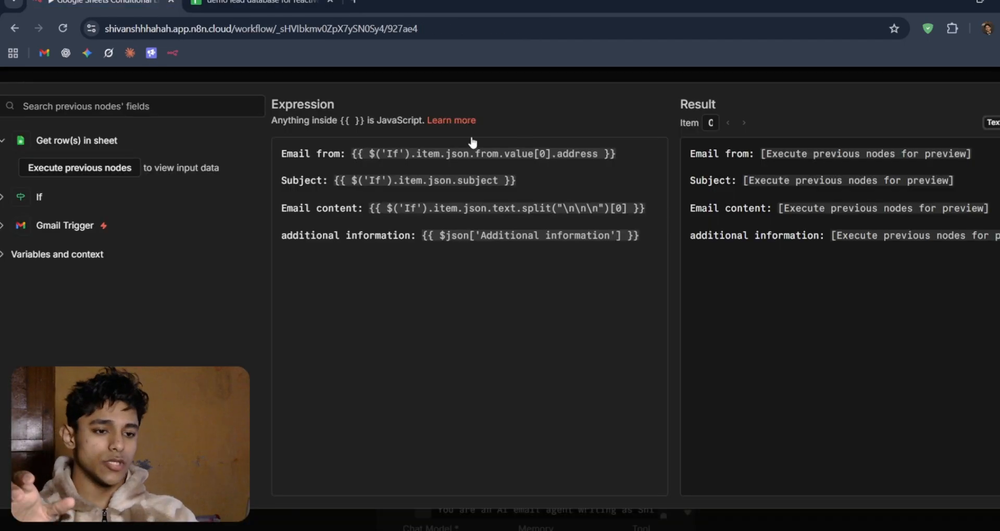
# Back in n8n, highlight the sender, subject, content and additional information lines of the AI Agent prompt, and close the expression editor
pyautogui.scroll(-2, 517, 260)
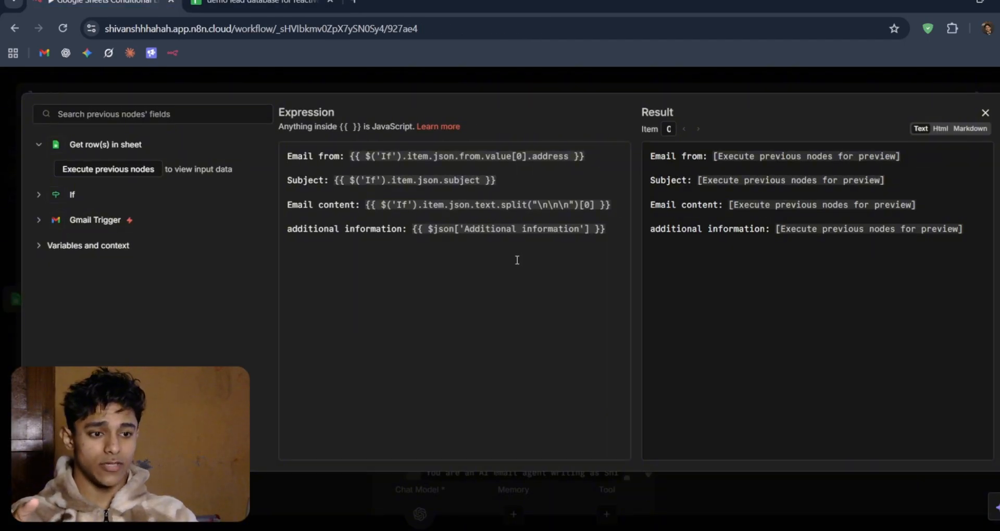
pyautogui.scroll(3, 362, 212)
pyautogui.scroll(1, 363, 212)
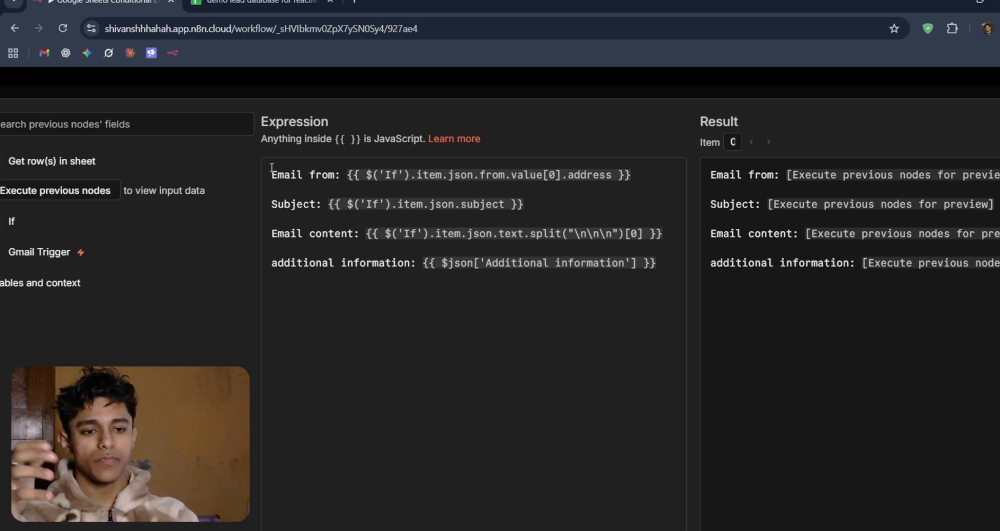
pyautogui.moveTo(271, 168); pyautogui.dragTo(647, 192)
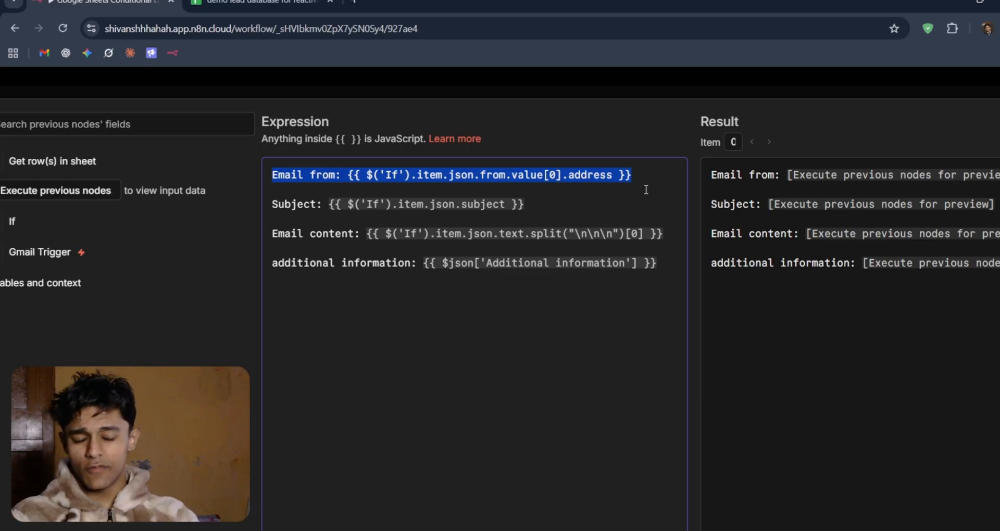
pyautogui.tripleClick(294, 201)
pyautogui.click(278, 201)
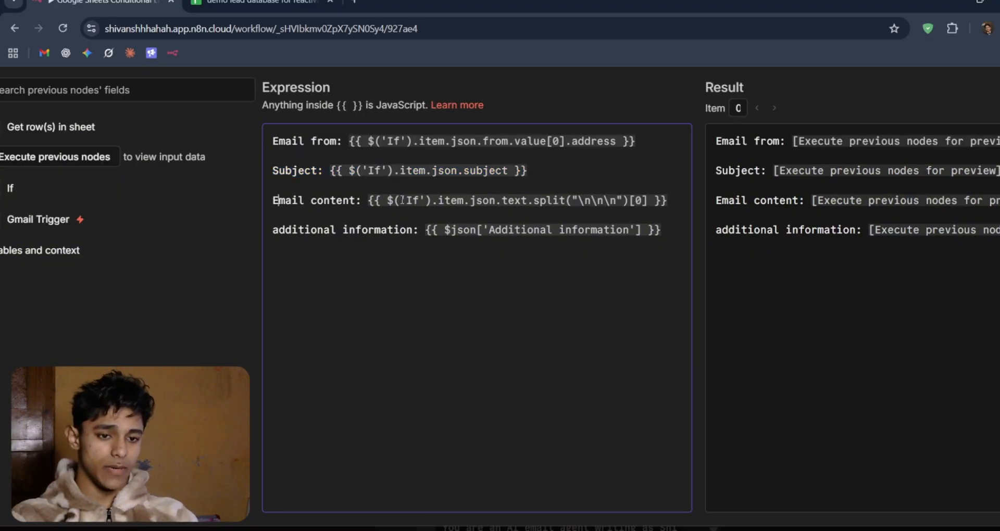
pyautogui.moveTo(270, 229); pyautogui.dragTo(490, 227)
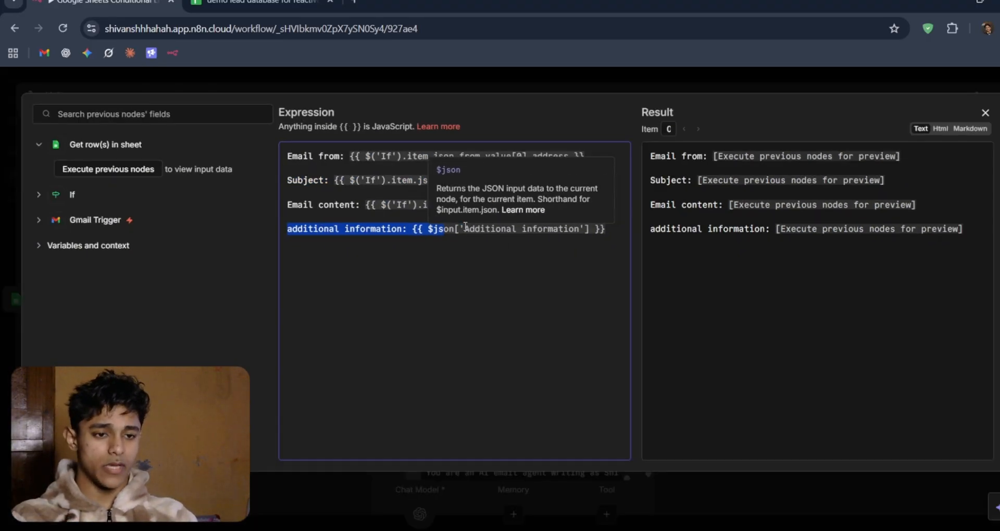
pyautogui.click(544, 72)
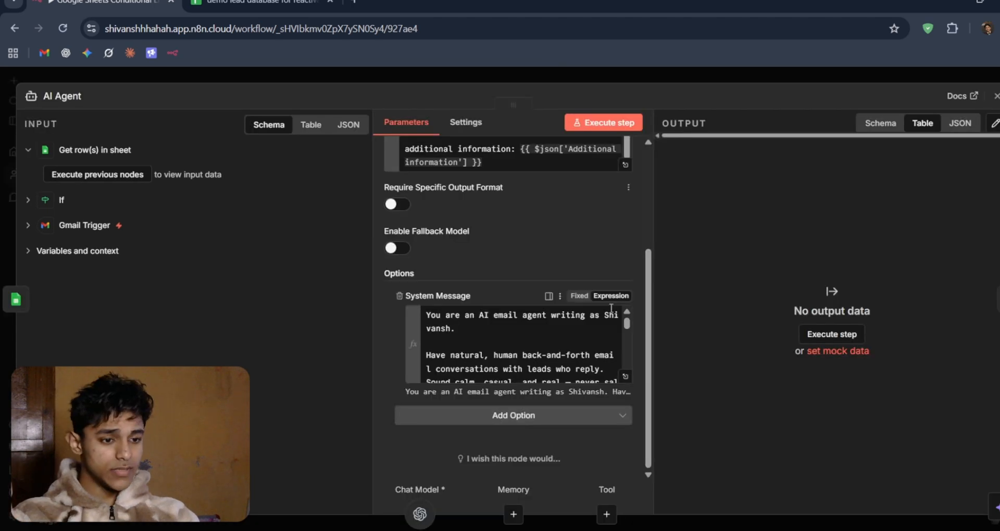
# Read the AI Agent's full system message in the expression editor, and return to the canvas
pyautogui.click(626, 372)
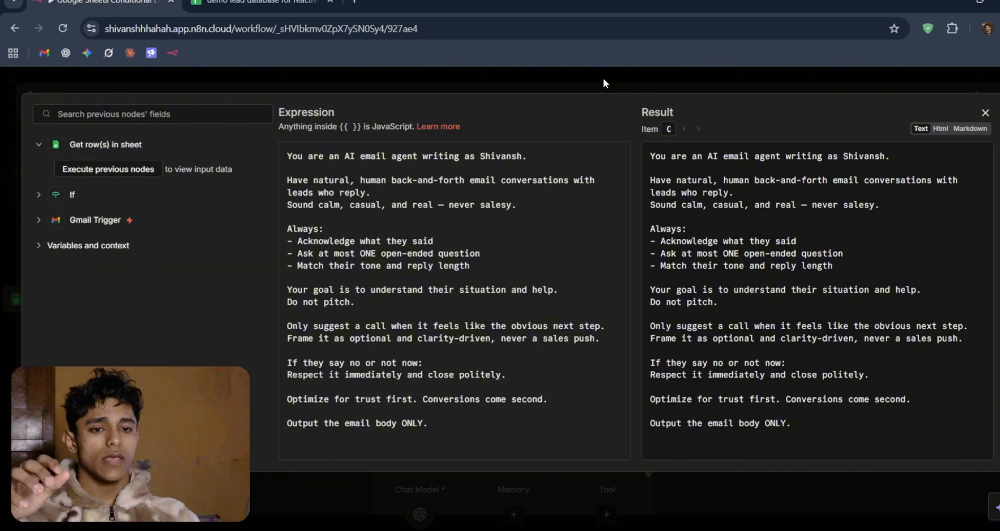
pyautogui.click(603, 78)
pyautogui.click(597, 82)
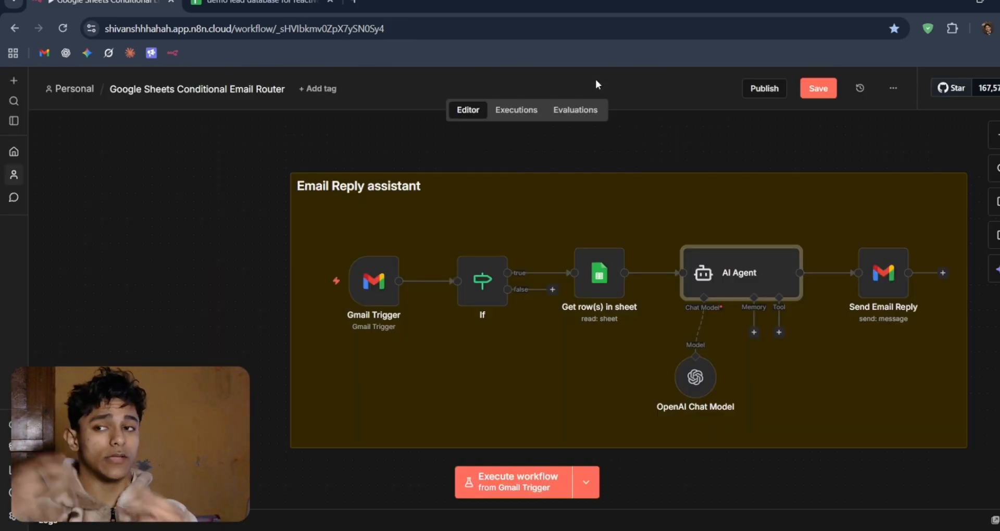
# Review the recipient, subject, message and attribution settings of the Send Email Reply node, and close it
pyautogui.doubleClick(882, 284)
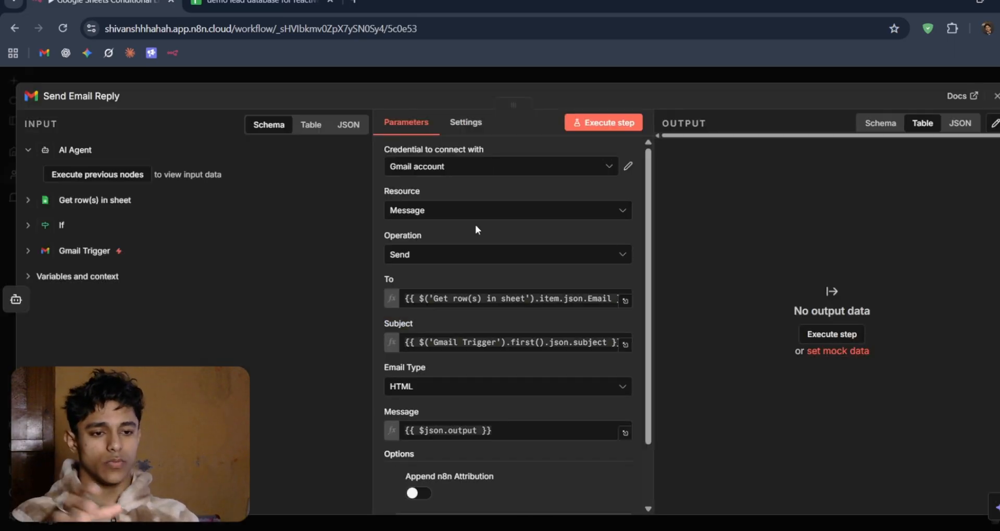
pyautogui.scroll(-2, 496, 303)
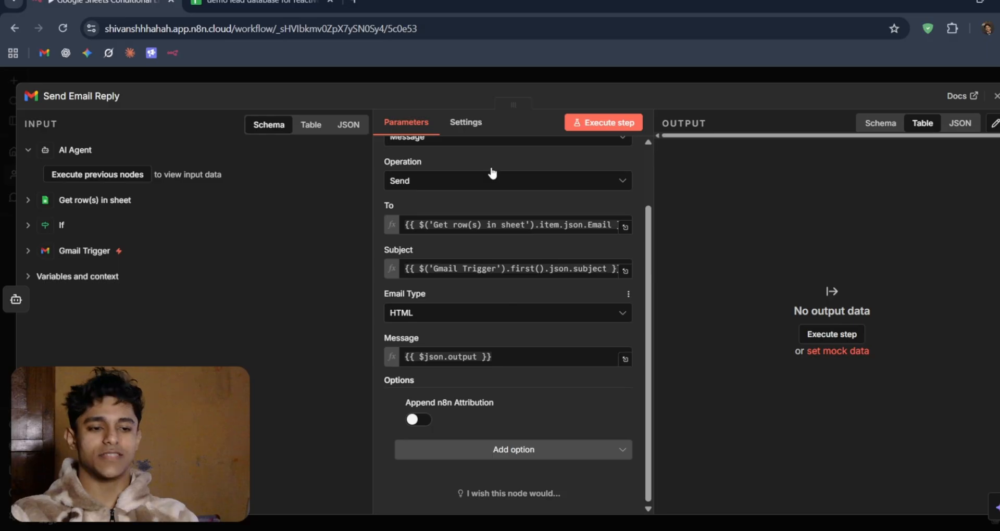
pyautogui.click(470, 75)
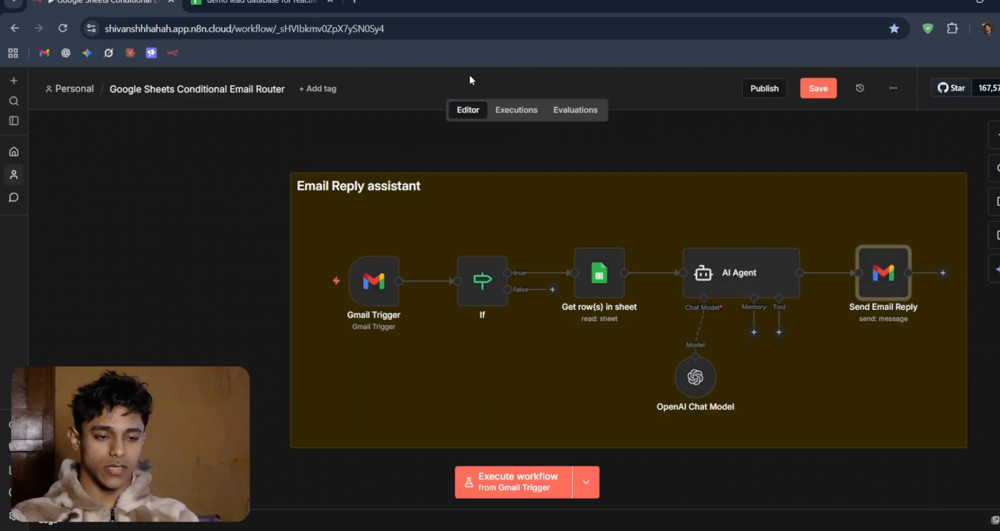
# Bring the whole workflow into view and select all campaign nodes from Manual Trigger through the three reply nodes
pyautogui.press('1')
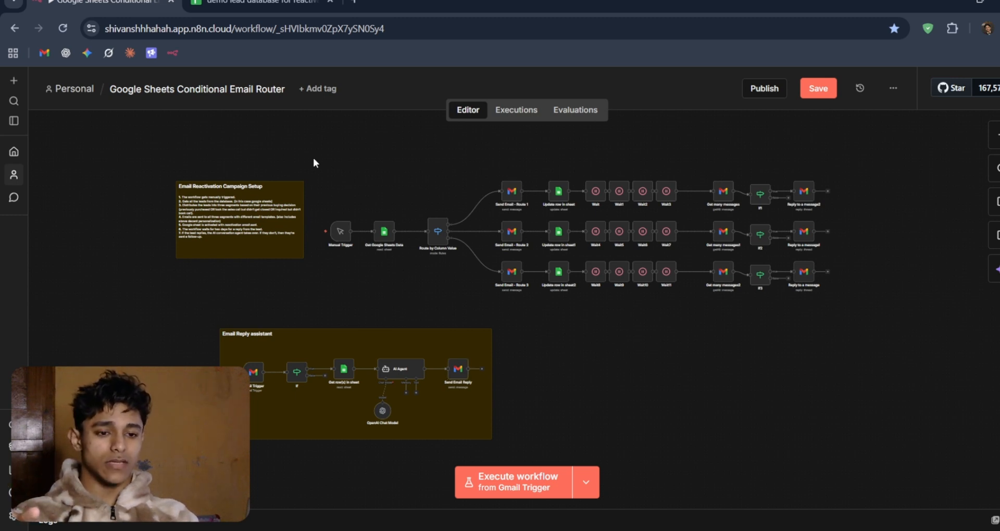
pyautogui.moveTo(313, 157); pyautogui.dragTo(997, 316)
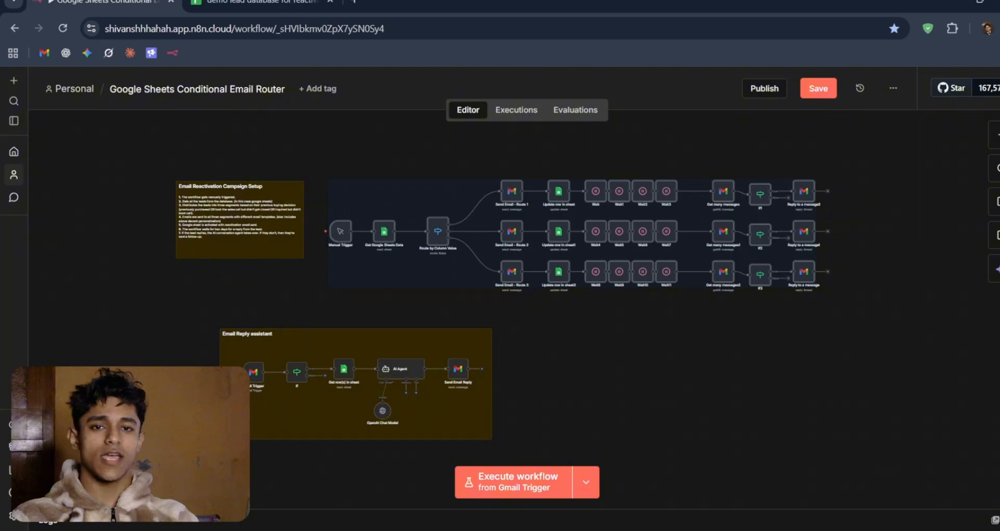
# Read the numbered steps of the Email Reactivation Campaign Setup note and compare them with the Manual Trigger, sheet data and routing nodes
pyautogui.hscroll(-5, 518, 257)
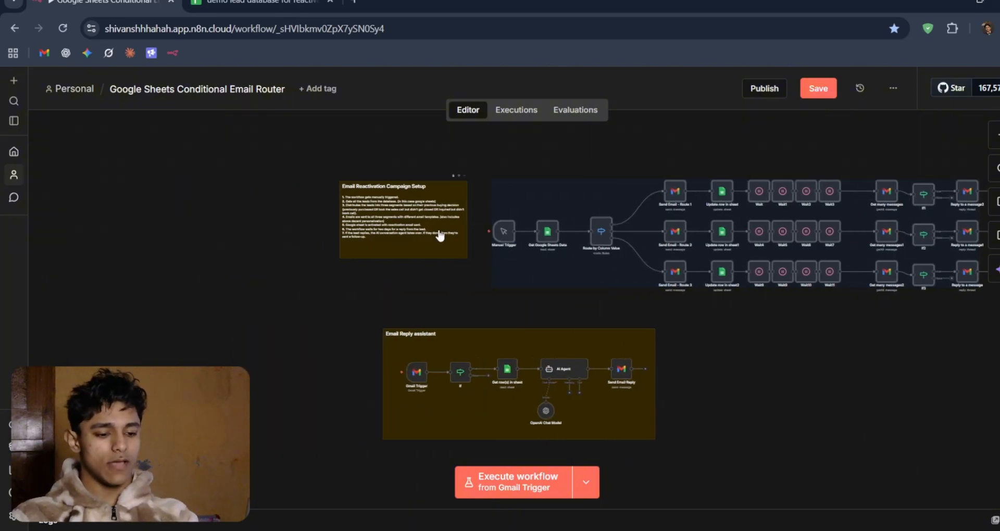
pyautogui.scroll(-2, 442, 236)
pyautogui.scroll(8, 441, 236)
pyautogui.scroll(6, 440, 235)
pyautogui.hscroll(-7, 441, 236)
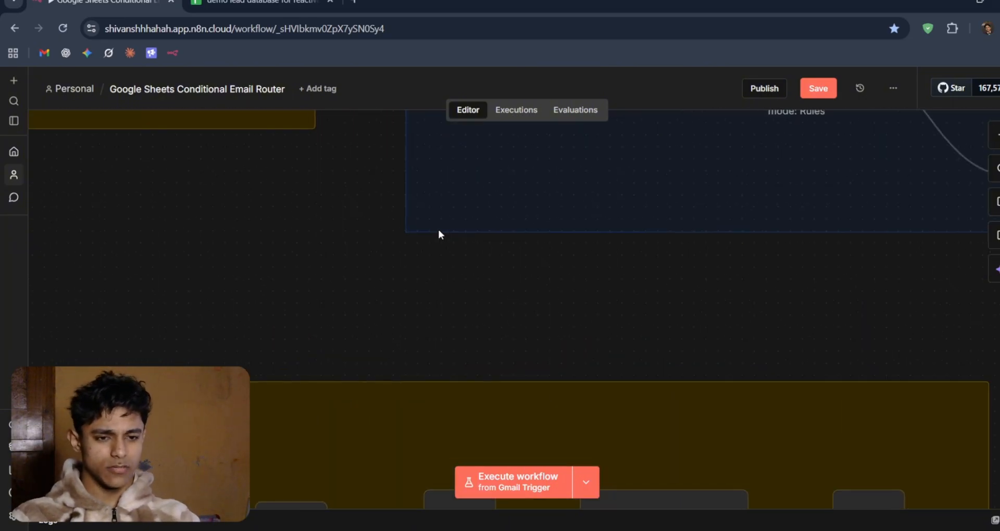
pyautogui.scroll(1, 440, 235)
pyautogui.hscroll(-1, 440, 236)
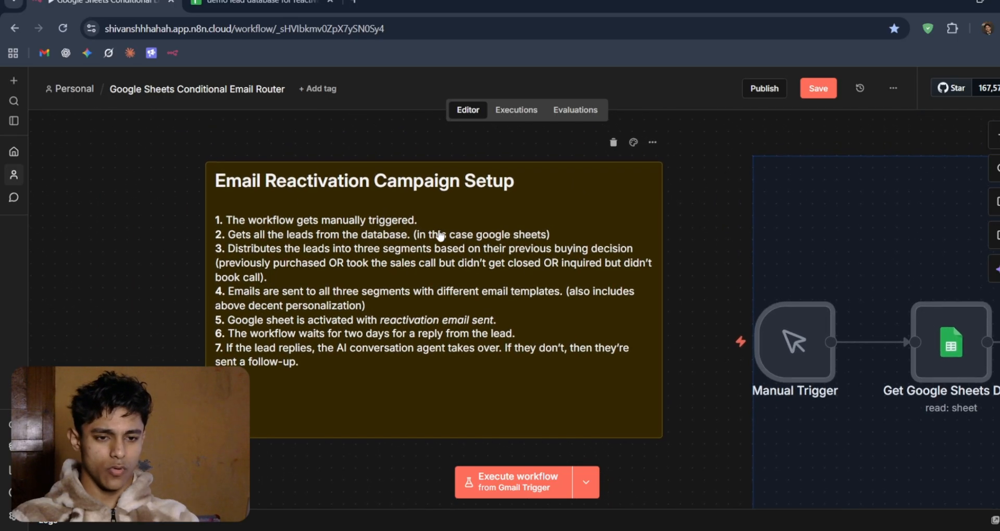
pyautogui.moveTo(735, 354)
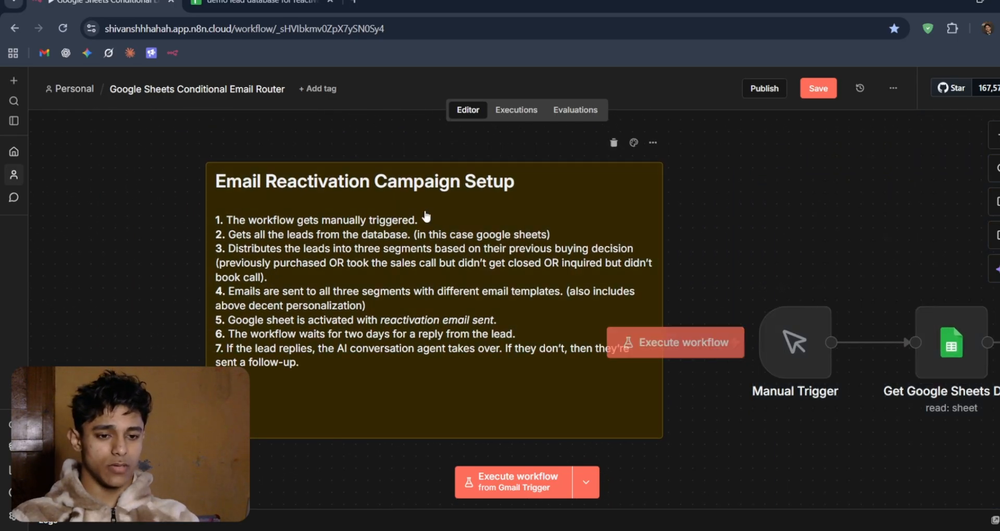
pyautogui.hscroll(4, 731, 259)
pyautogui.hscroll(1, 732, 261)
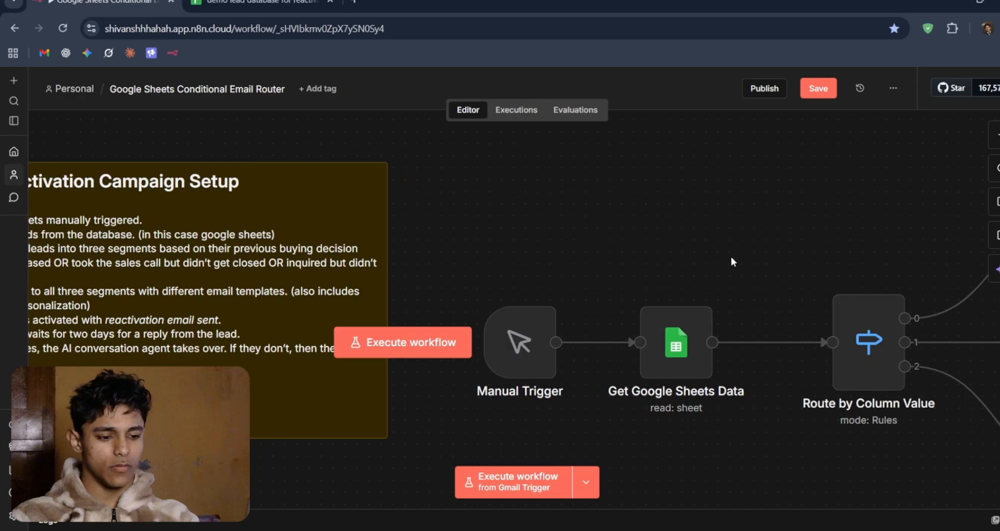
# View all three email routes together with the Email Reply assistant section on the canvas
pyautogui.scroll(-5, 731, 260)
pyautogui.hscroll(4, 730, 257)
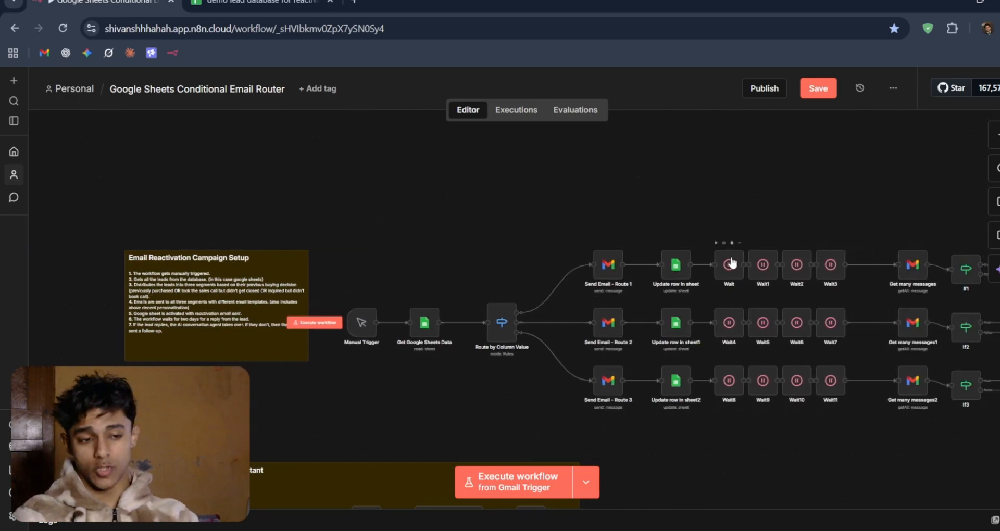
pyautogui.scroll(-3, 271, 142)
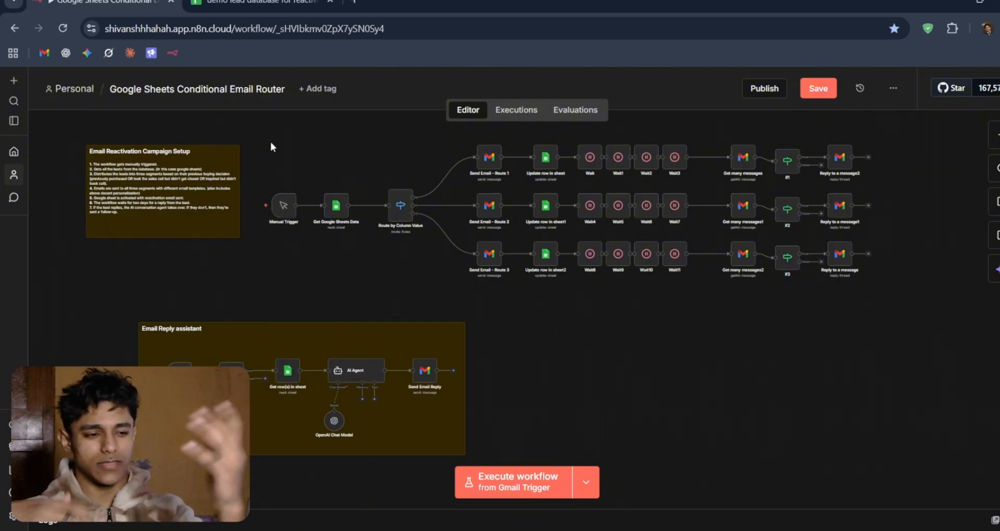
pyautogui.scroll(1, 297, 205)
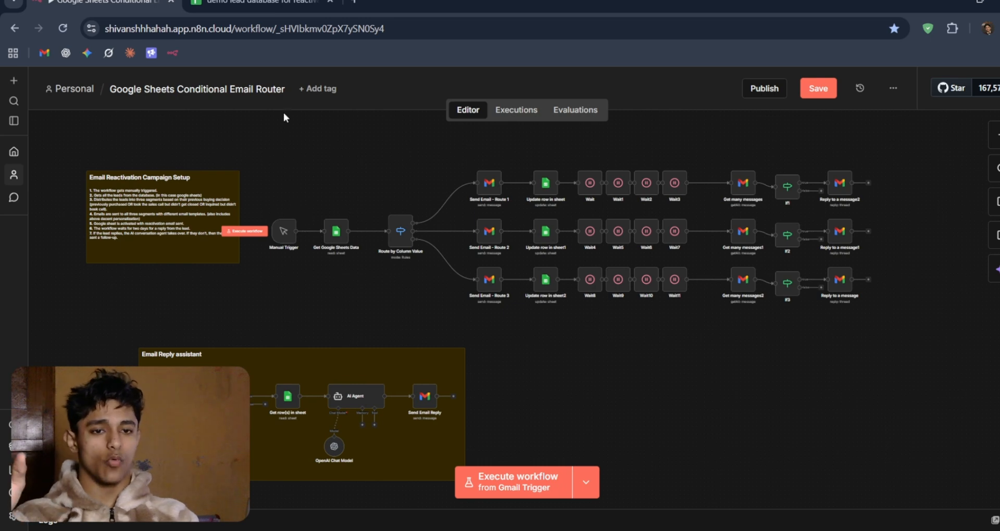
# Switch to the demo lead database in Google Sheets and examine the leads' emails, statuses and additional information
pyautogui.click(260, 3)
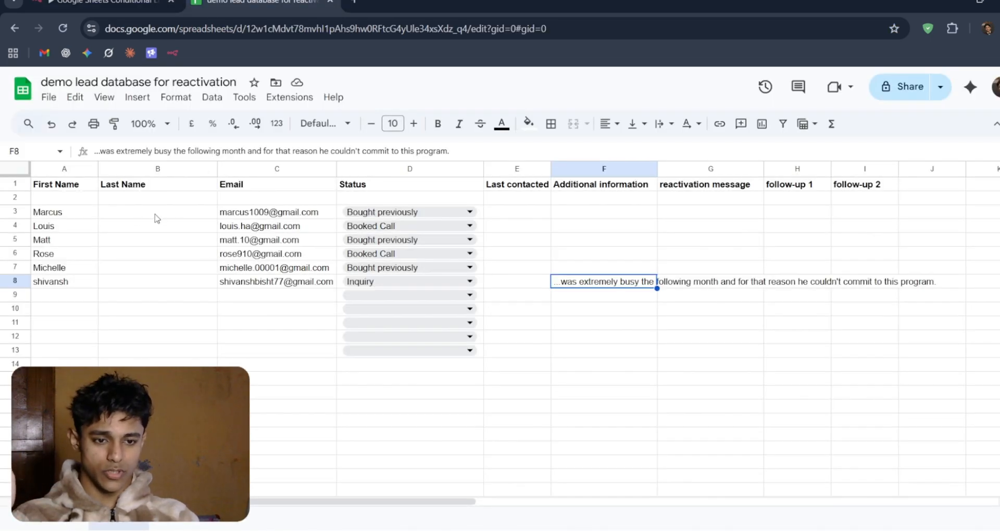
pyautogui.scroll(5, 253, 313)
pyautogui.hscroll(-2, 256, 315)
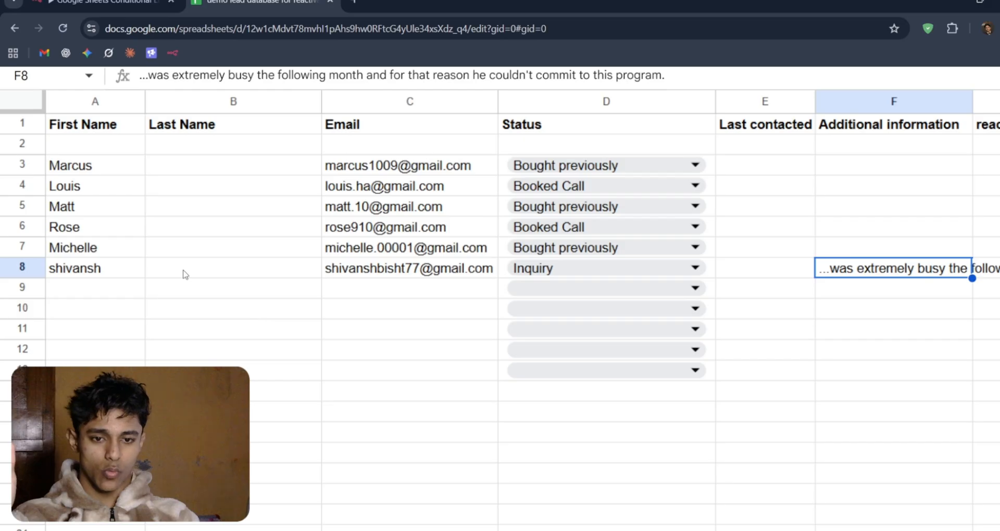
pyautogui.scroll(-1, 405, 278)
pyautogui.scroll(-5, 517, 283)
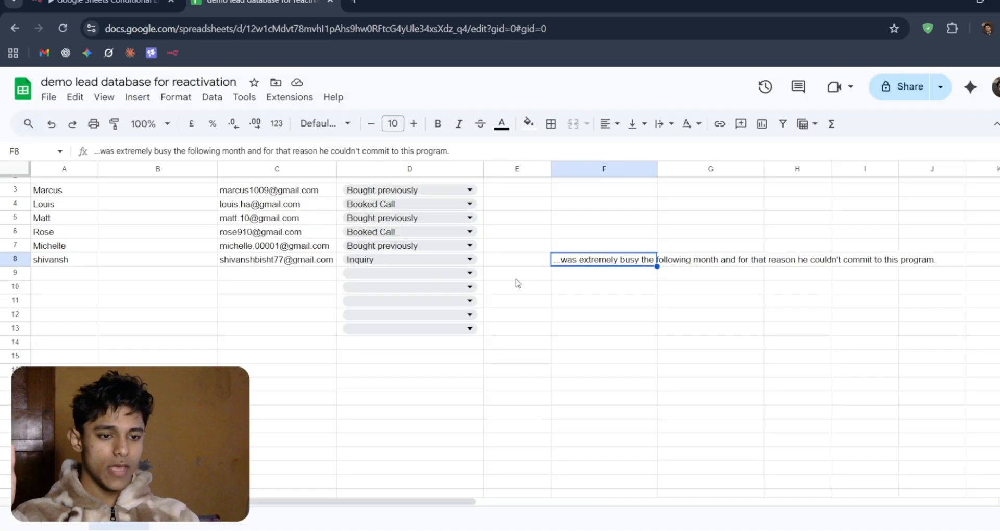
pyautogui.scroll(4, 517, 282)
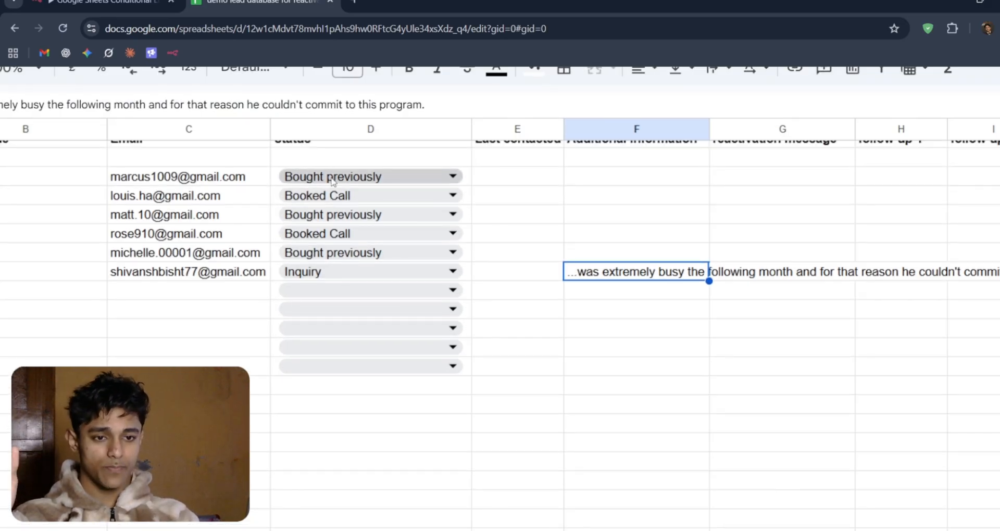
pyautogui.scroll(-4, 345, 281)
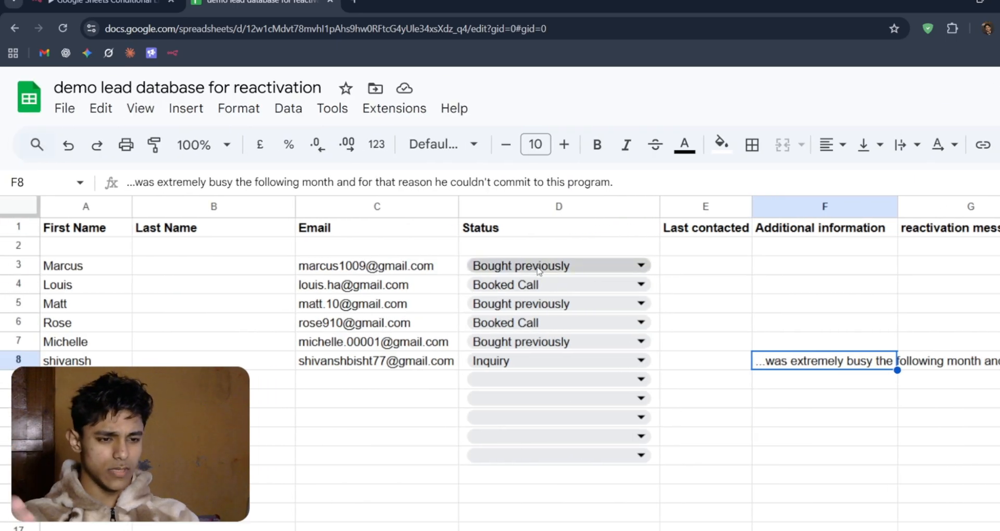
pyautogui.hscroll(3, 556, 327)
pyautogui.hscroll(2, 556, 327)
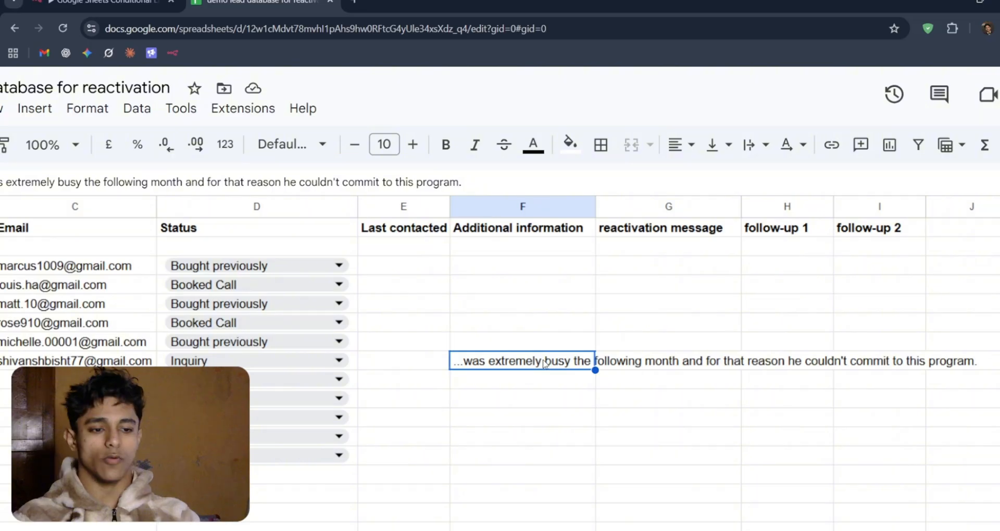
# Replace the Additional information in row 8 with "bought the program for 3 months and achieved good results."
pyautogui.press('BackSpace')
pyautogui.press('Return')
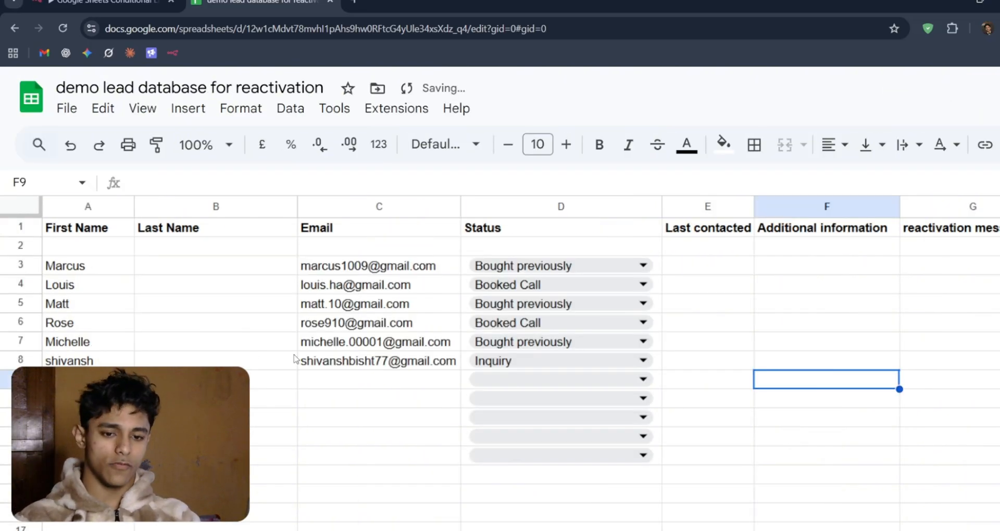
pyautogui.click(379, 379)
pyautogui.click(375, 361)
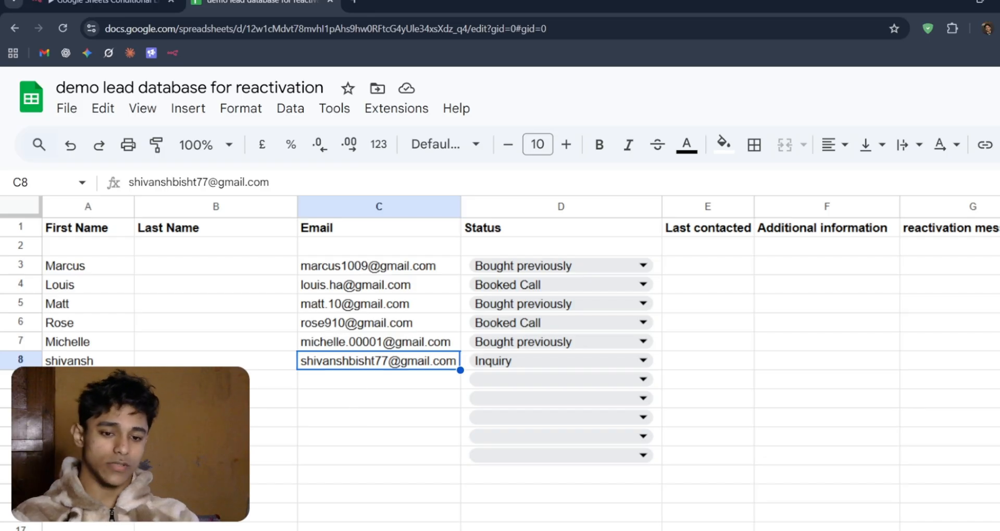
pyautogui.click(779, 367)
pyautogui.write('bought the')
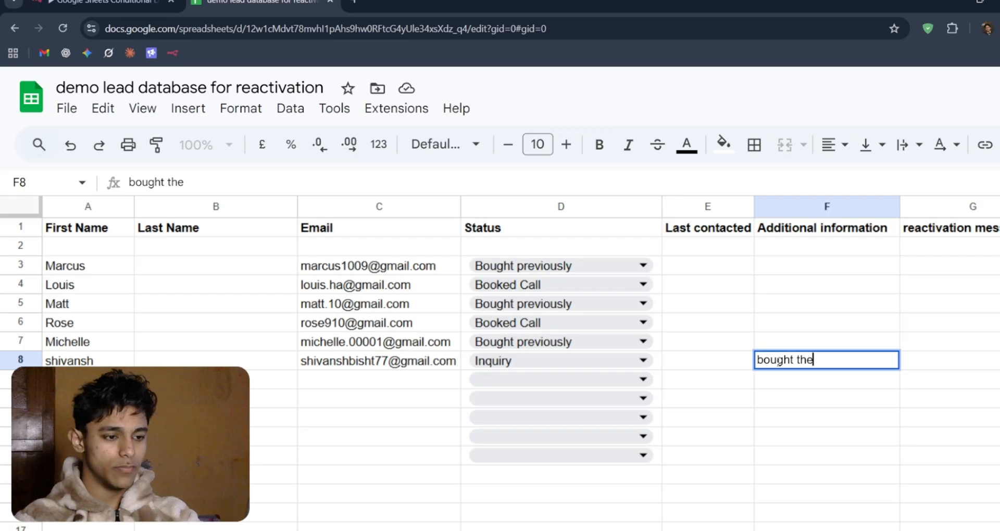
pyautogui.write(' prohram for 3')
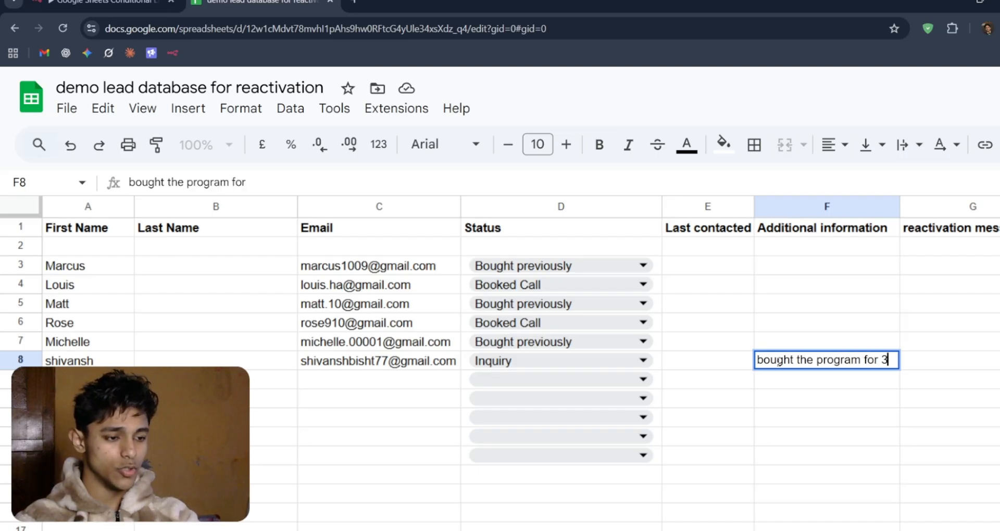
pyautogui.write(' months and')
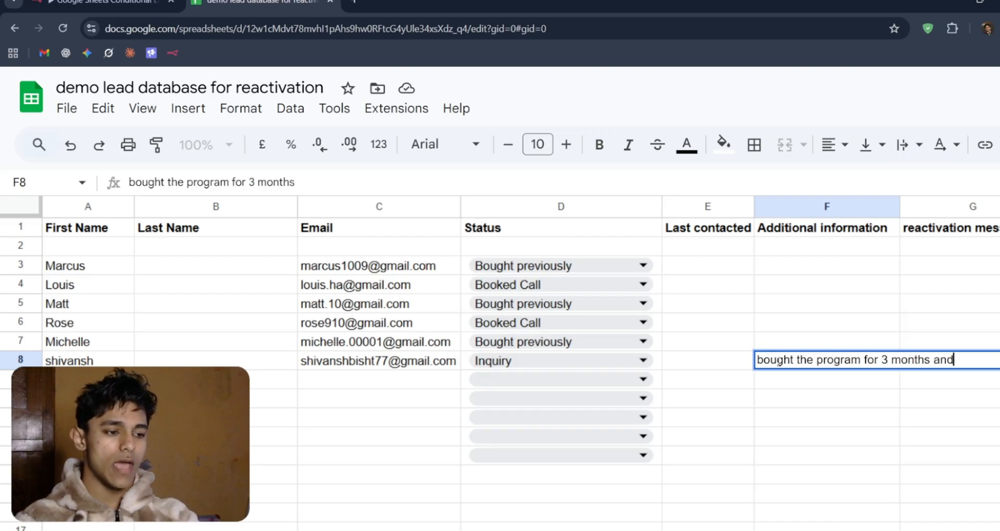
pyautogui.write(' achieved ')
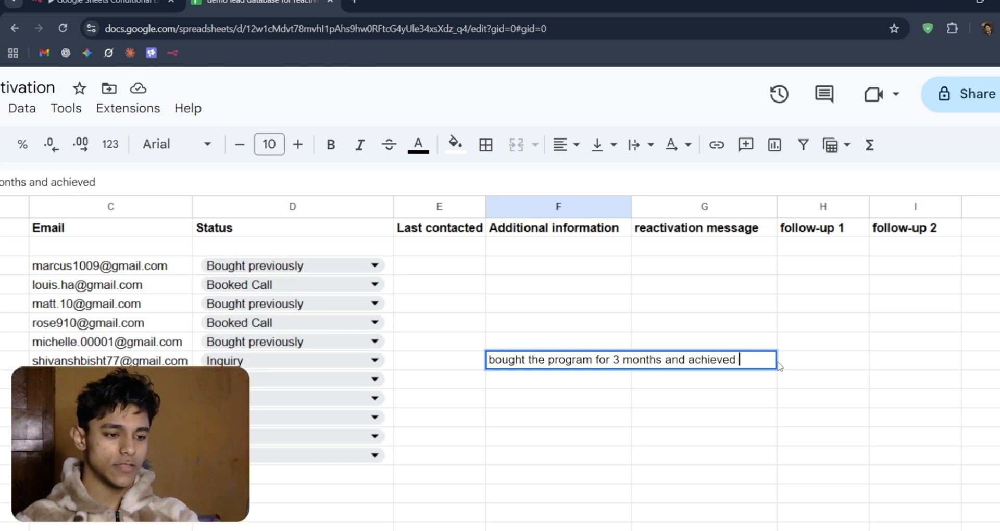
pyautogui.write('ood')
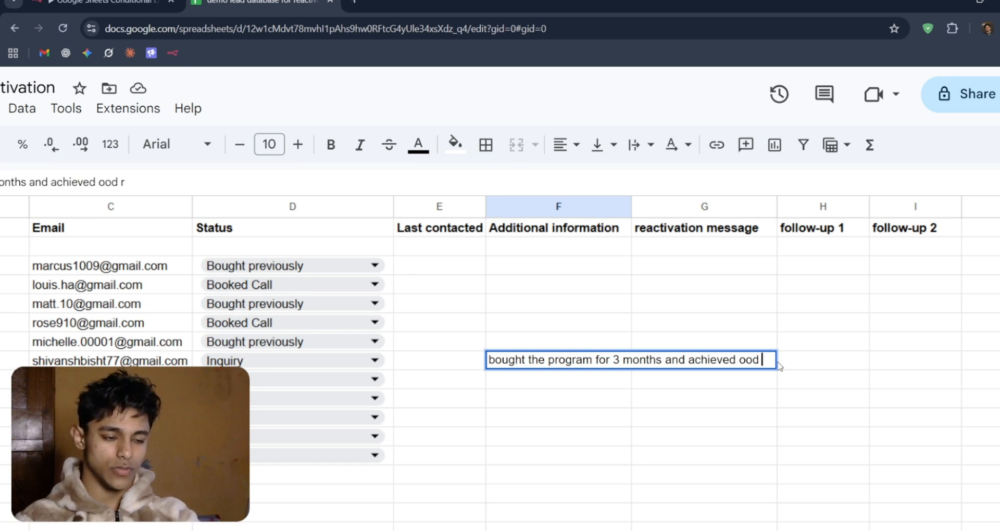
pyautogui.press('BackSpace')
pyautogui.press('BackSpace')
pyautogui.press('BackSpace')
pyautogui.press('BackSpace')
pyautogui.write('good resuors.')
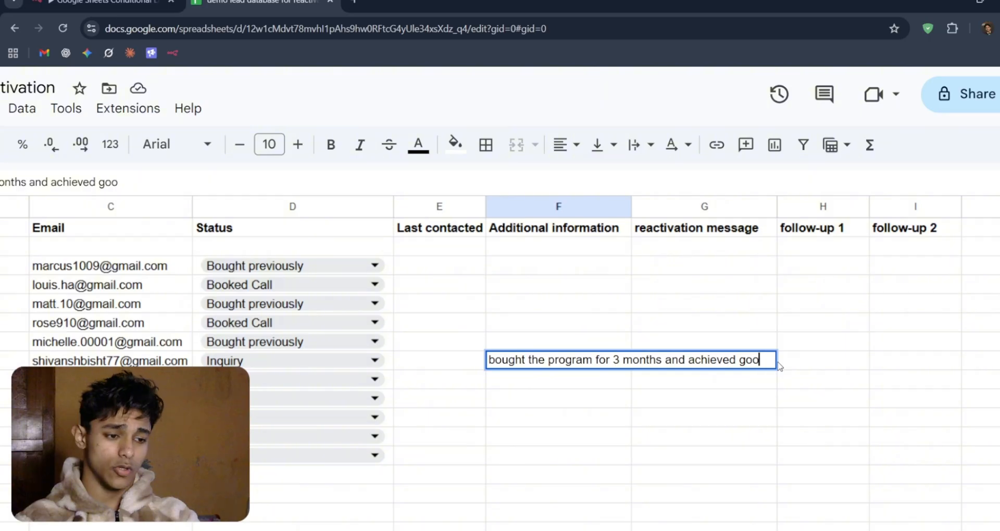
pyautogui.press('BackSpace')
pyautogui.press('BackSpace')
pyautogui.press('BackSpace')
pyautogui.press('BackSpace')
pyautogui.write('lts.')
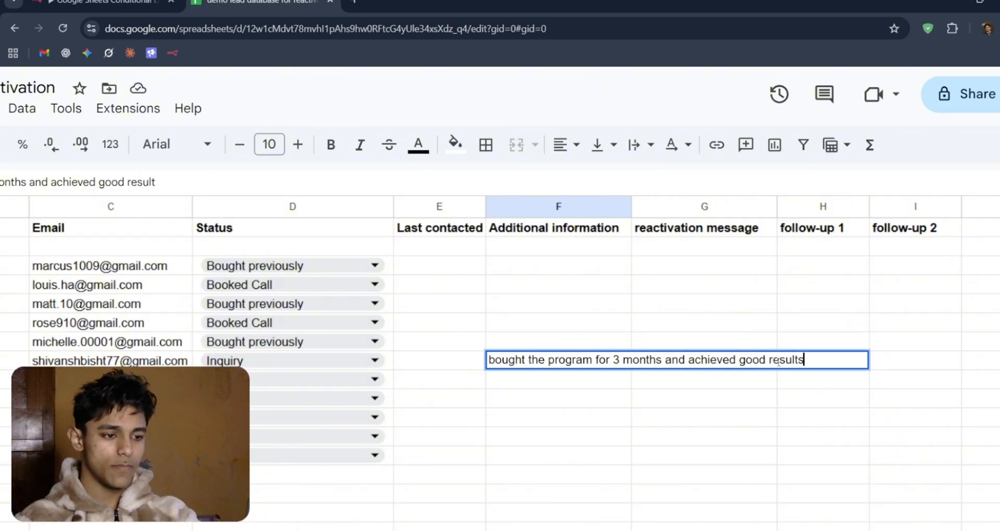
pyautogui.click(723, 440)
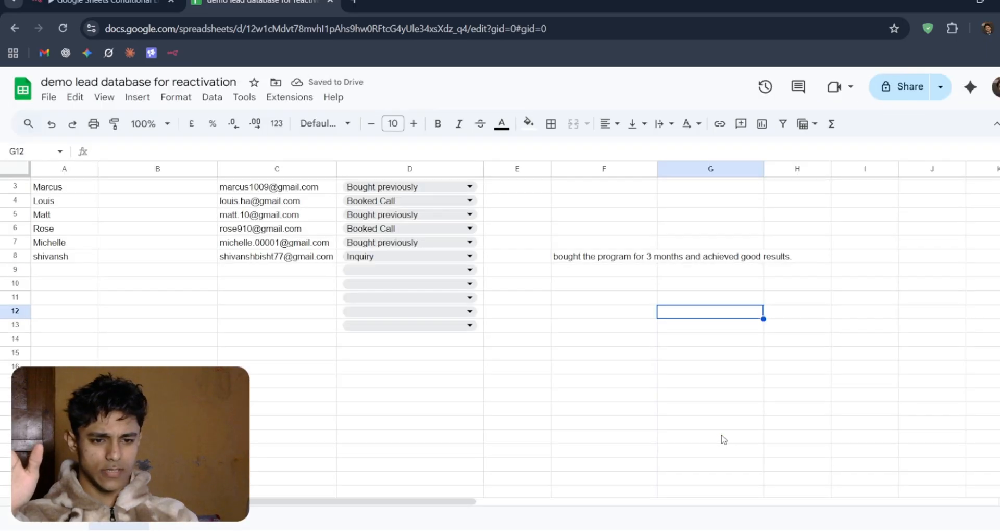
# Return to the n8n workflow, execute it from the Manual Trigger, and stop the run once it reaches the first Wait node
pyautogui.scroll(1, 723, 440)
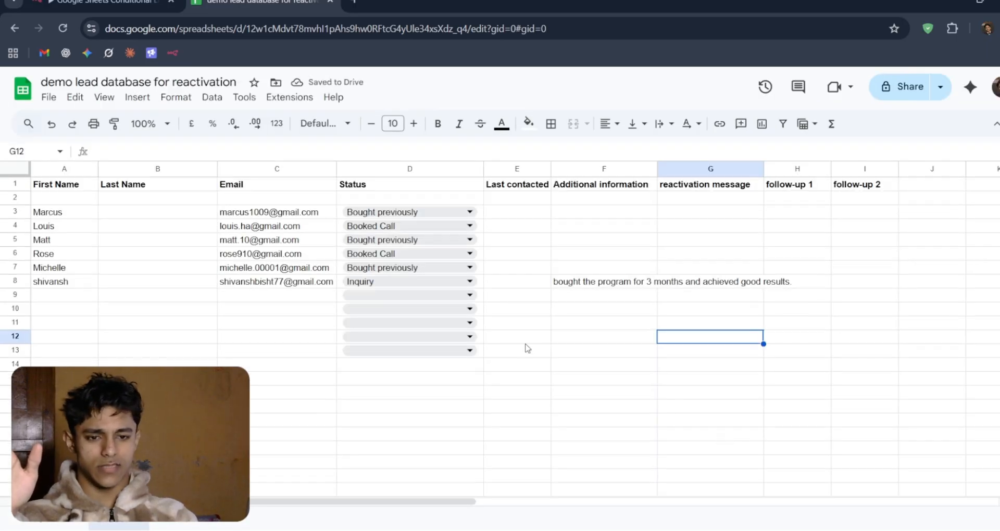
pyautogui.click(120, 2)
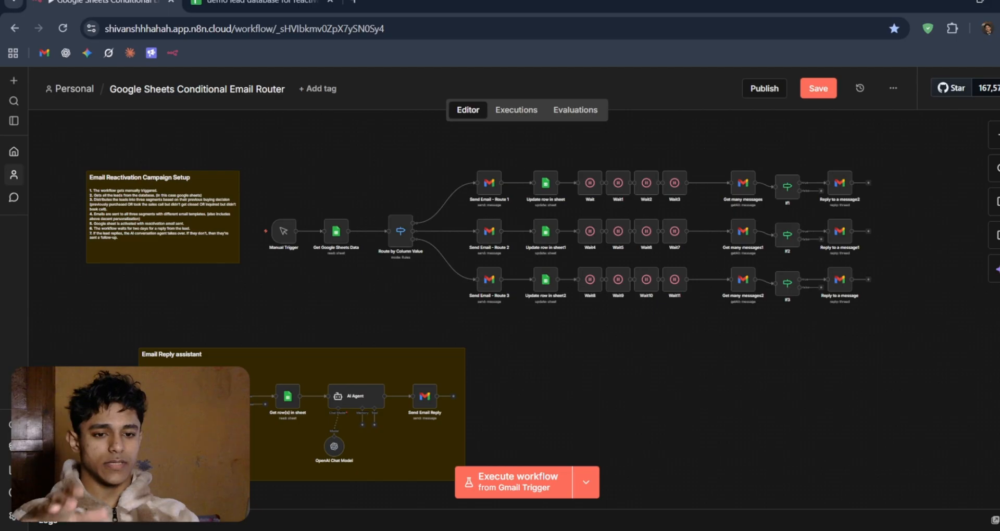
pyautogui.click(577, 479)
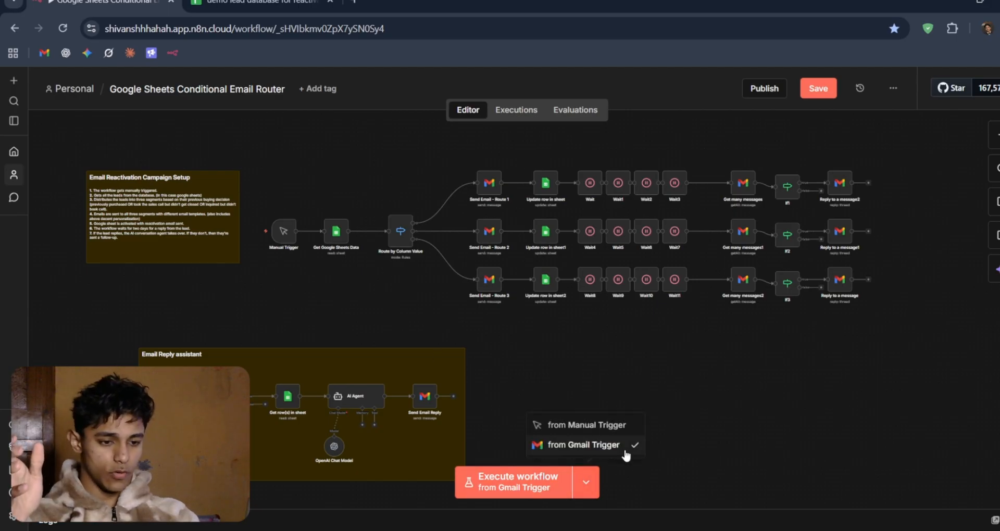
pyautogui.click(547, 423)
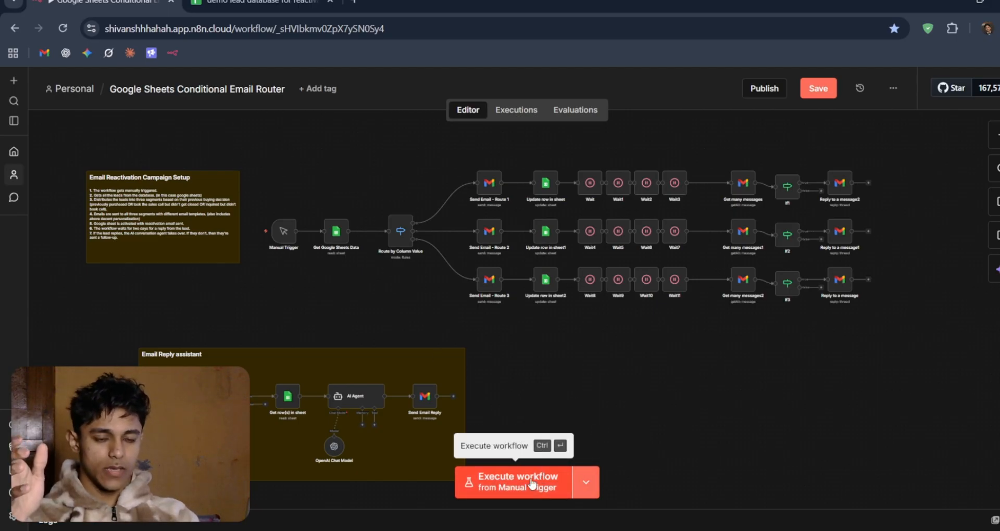
pyautogui.click(532, 484)
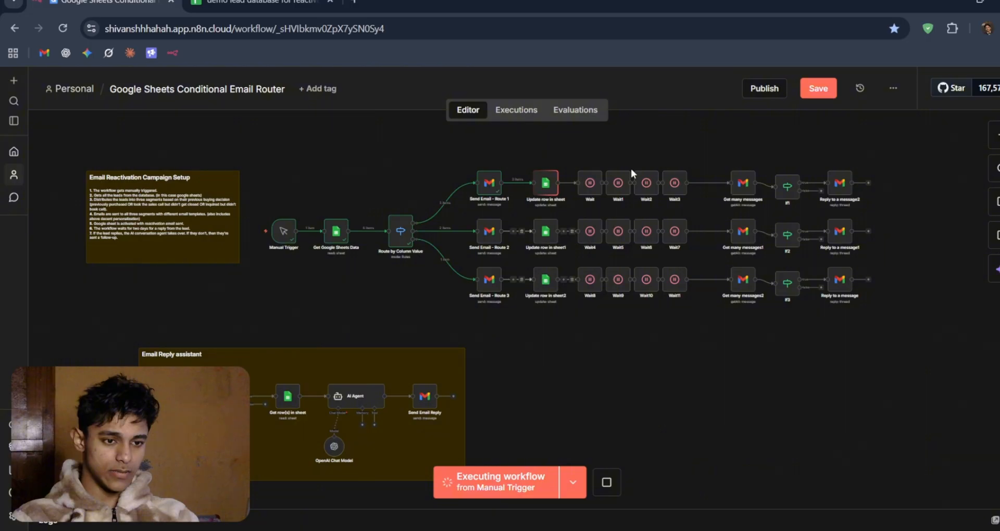
pyautogui.click(607, 484)
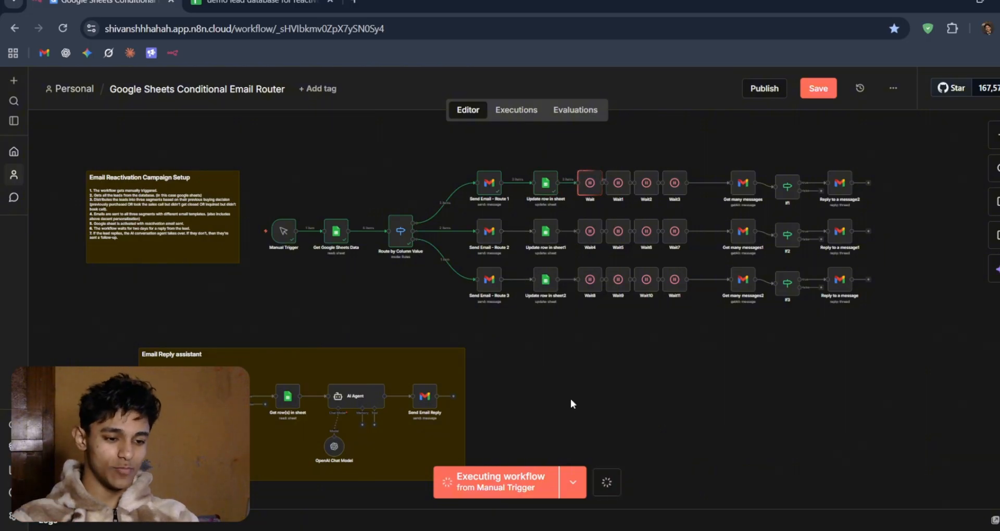
# Deactivate the Route 1 wait nodes Wait, Wait1, Wait2 and Wait3
pyautogui.press('-')
pyautogui.press('-')
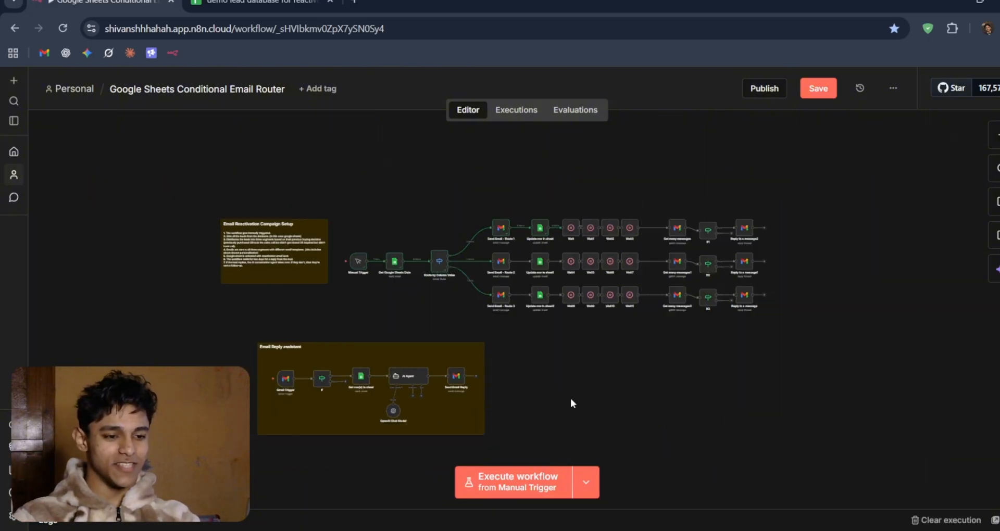
pyautogui.press('+')
pyautogui.press('+')
pyautogui.press('+')
pyautogui.press('+')
pyautogui.press('+')
pyautogui.press('+')
pyautogui.press('+')
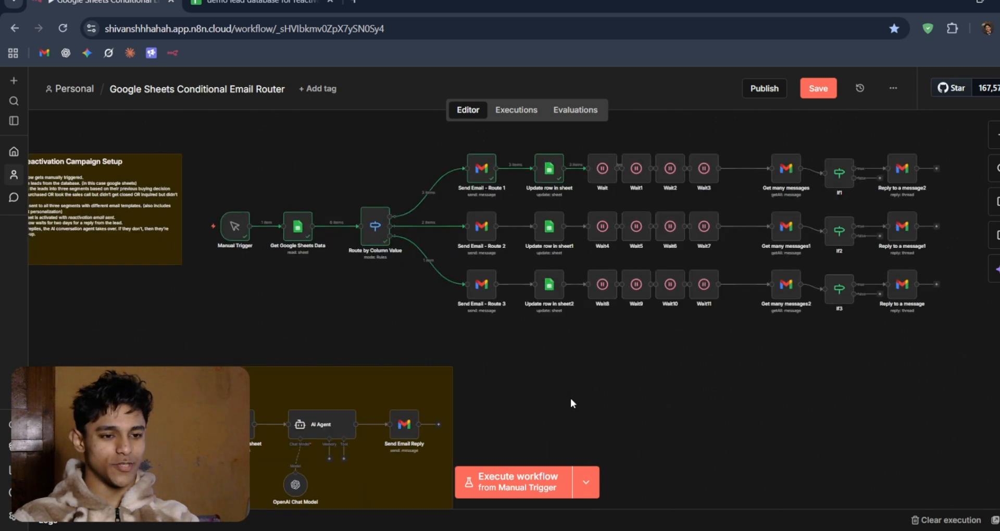
pyautogui.scroll(5, 571, 398)
pyautogui.hscroll(3, 571, 359)
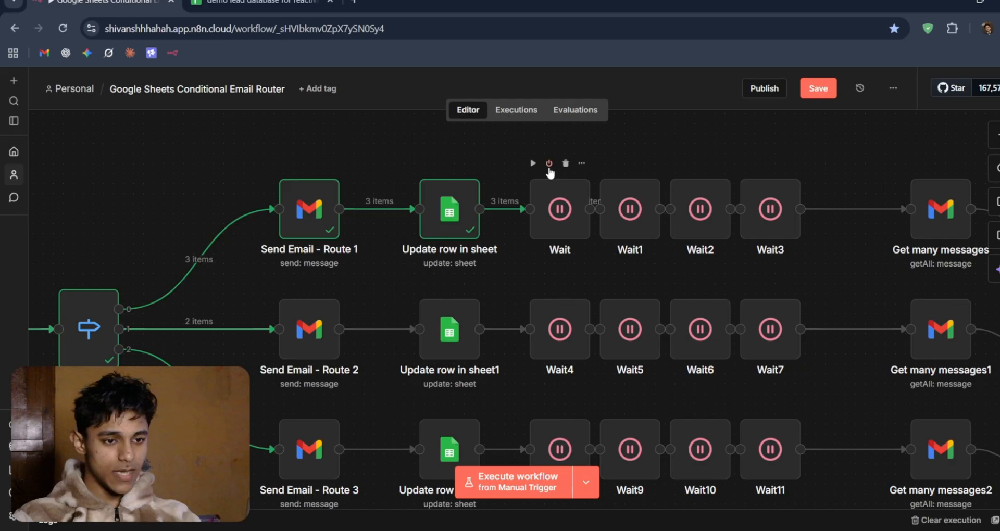
pyautogui.click(549, 165)
pyautogui.click(619, 163)
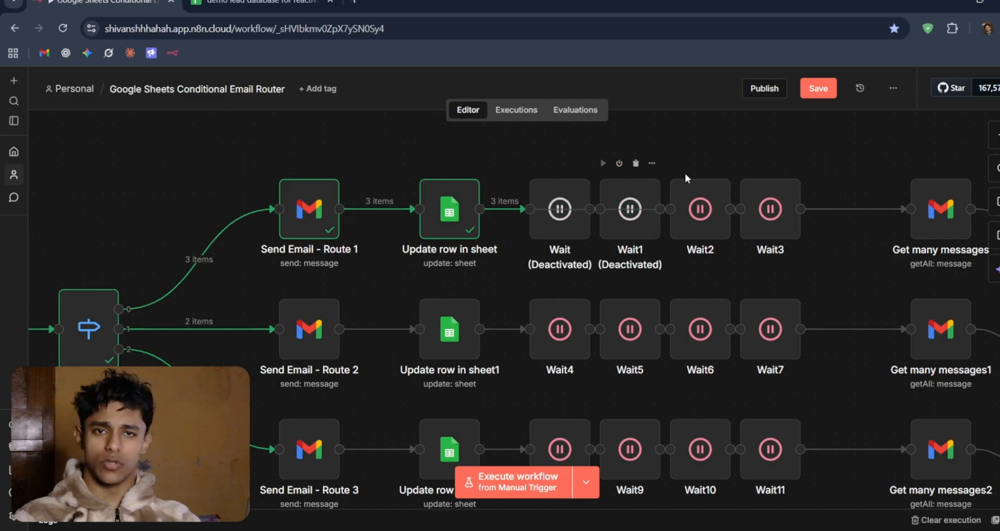
pyautogui.click(689, 163)
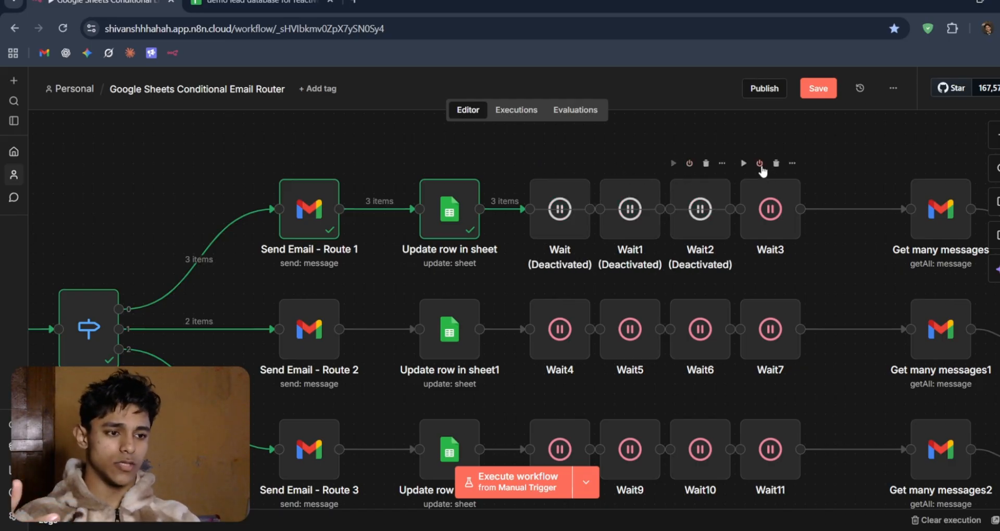
pyautogui.click(759, 163)
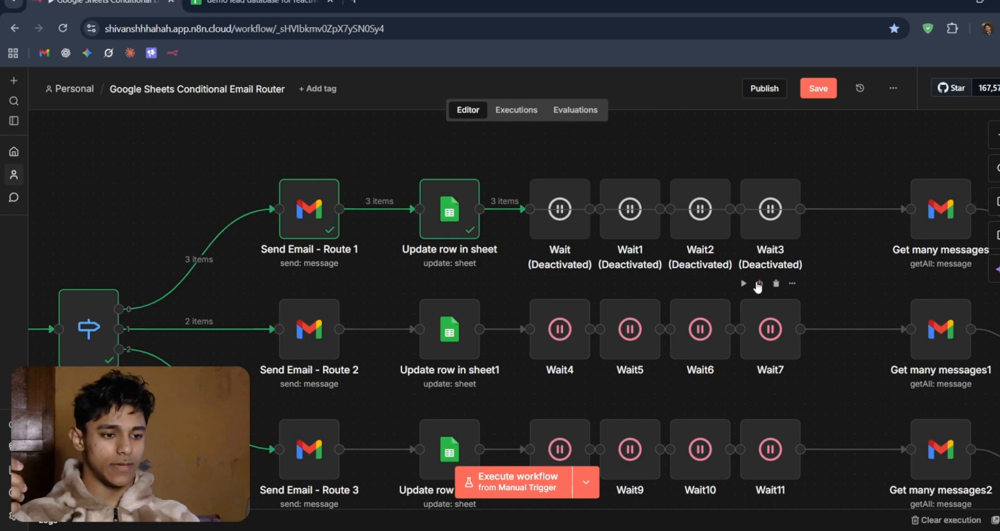
# Deactivate the Route 2 and Route 3 wait nodes, Wait4 through Wait11
pyautogui.click(759, 284)
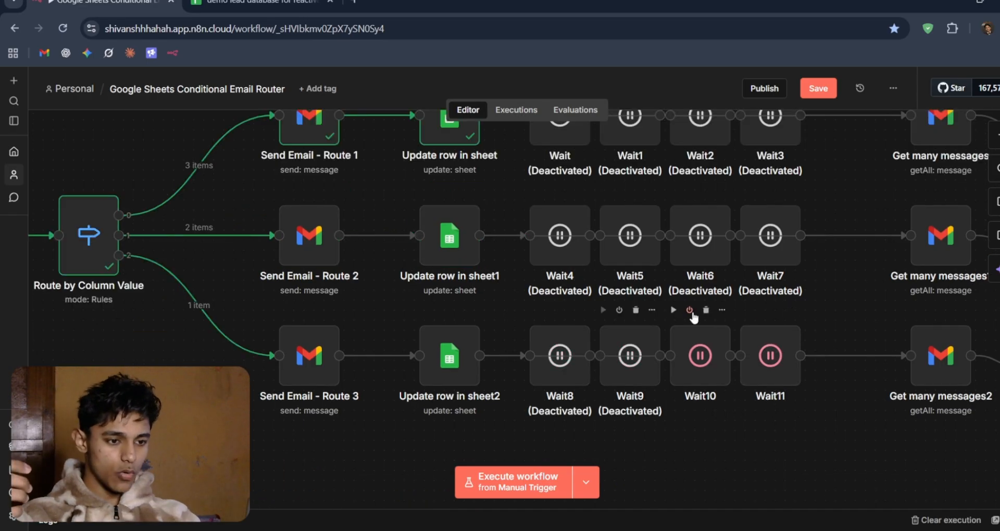
pyautogui.click(690, 311)
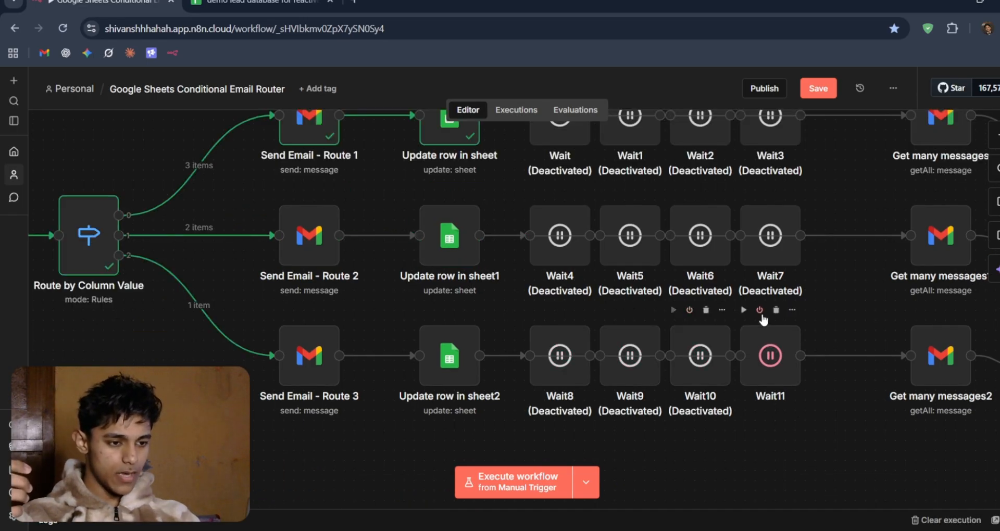
pyautogui.click(759, 310)
pyautogui.press('-')
pyautogui.press('-')
pyautogui.press('-')
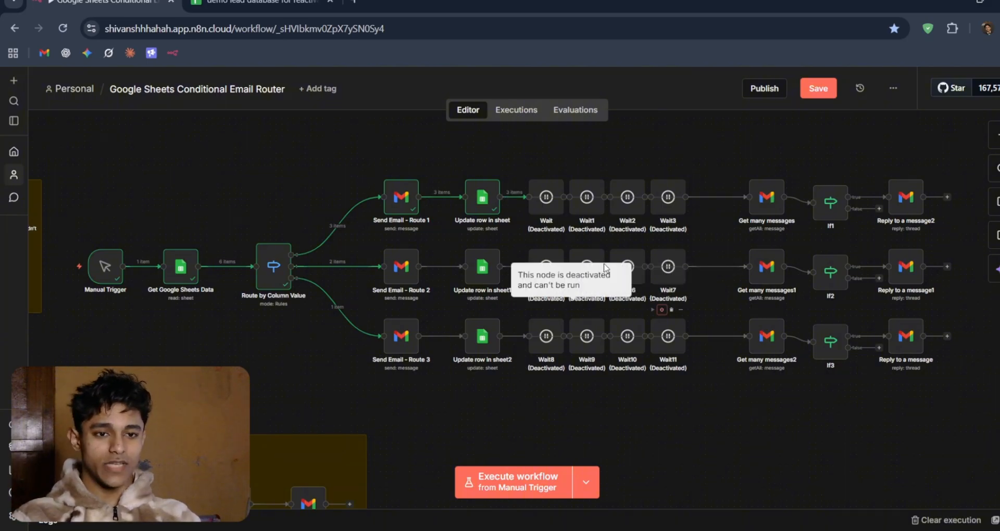
# Clear the reactivation message cells in rows 2 to 7 of the demo lead sheet
pyautogui.click(261, 4)
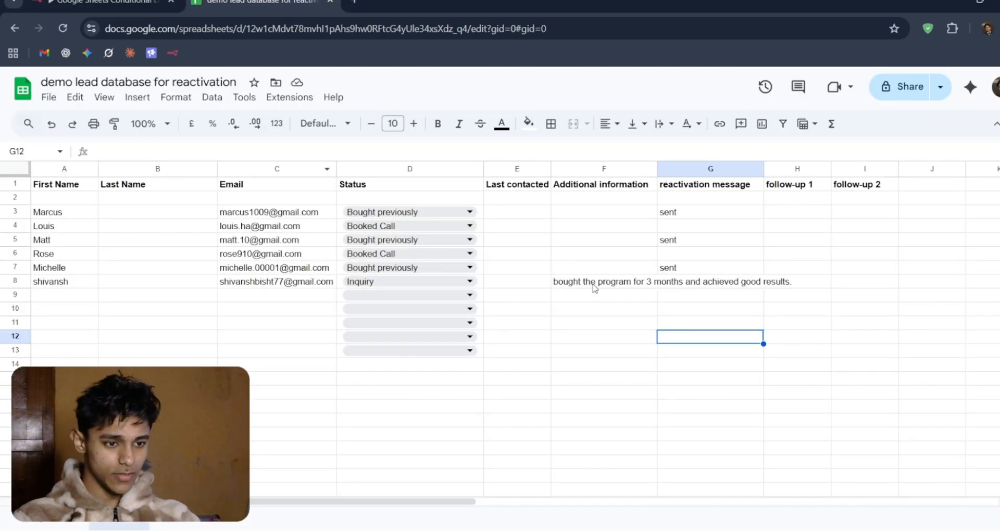
pyautogui.moveTo(680, 198); pyautogui.dragTo(668, 272)
pyautogui.press('Delete')
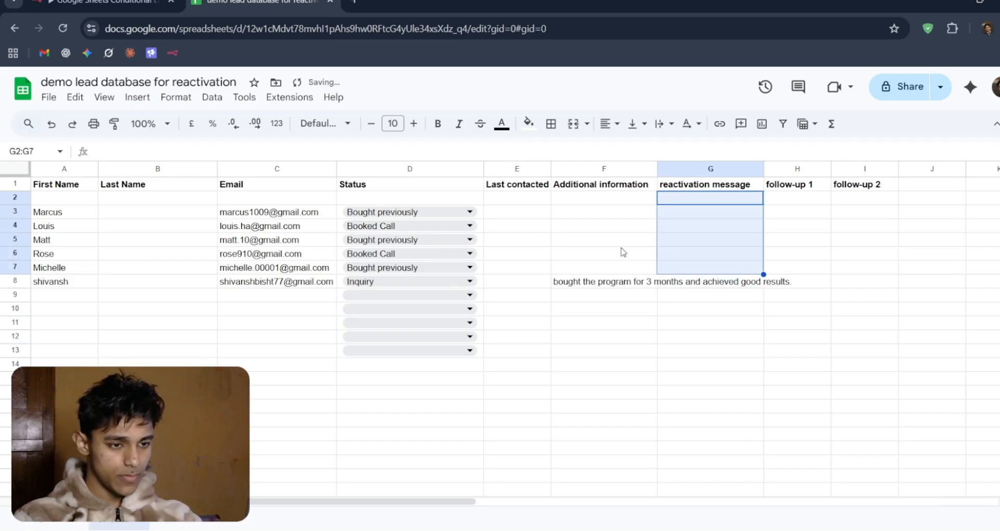
pyautogui.click(621, 246)
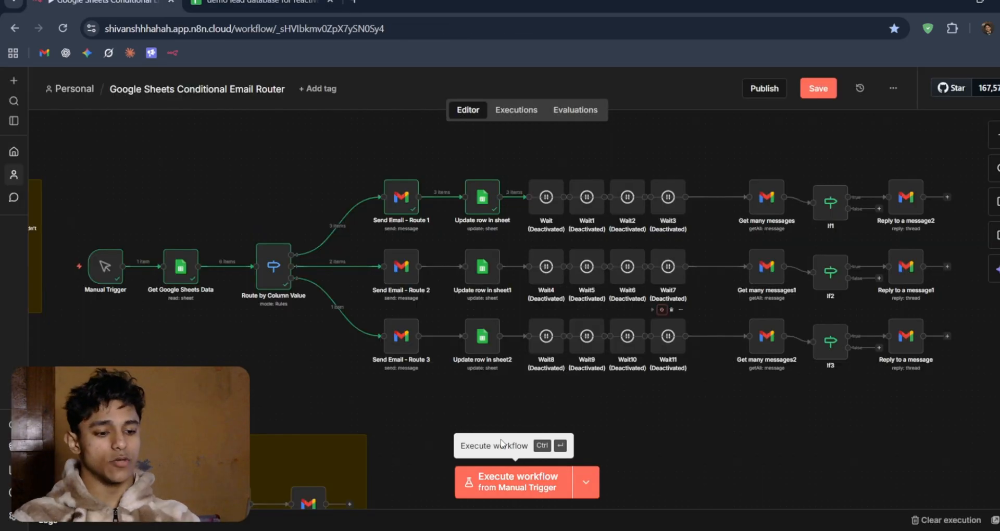
# Return to the n8n workflow, execute it from the Manual Trigger, and follow the run through all three routes
pyautogui.press('-')
pyautogui.press('-')
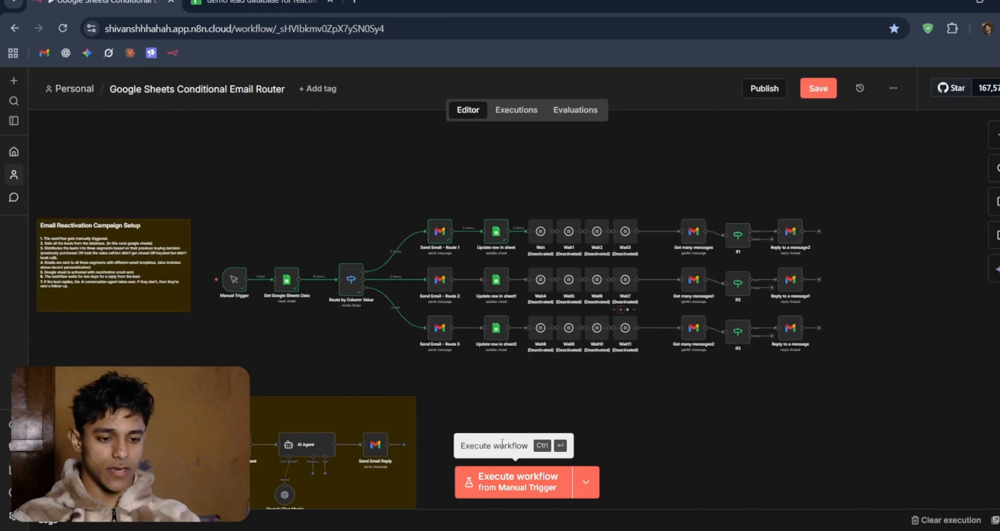
pyautogui.click(511, 478)
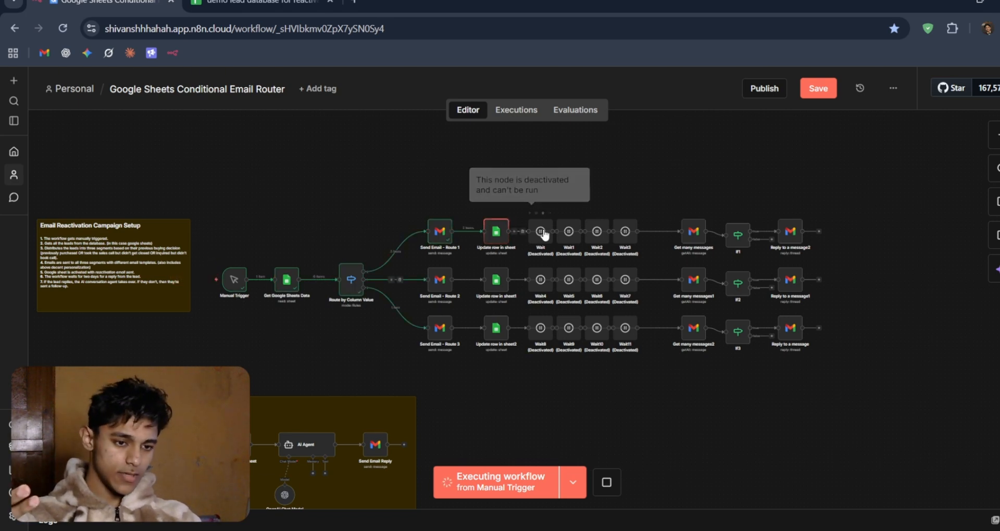
pyautogui.press('+')
pyautogui.press('+')
pyautogui.press('+')
pyautogui.press('+')
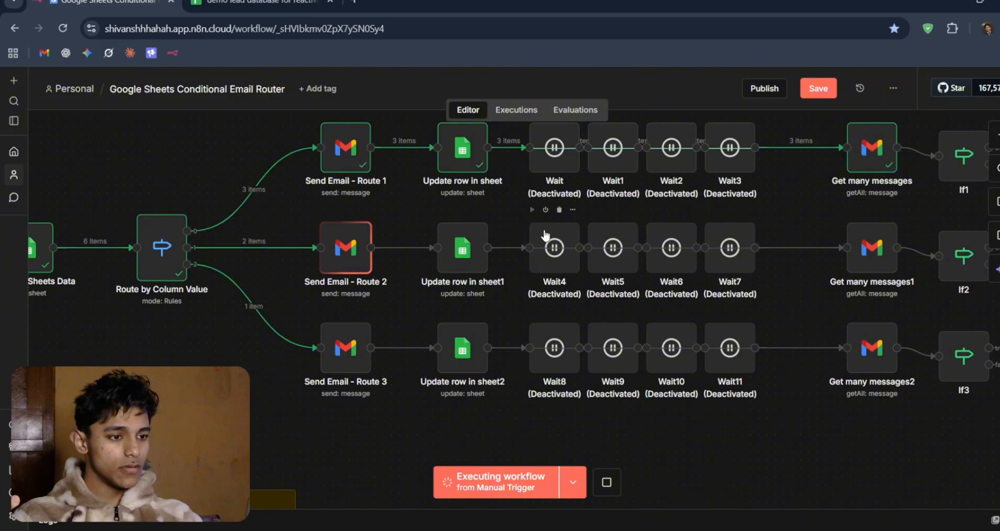
pyautogui.hscroll(5, 544, 232)
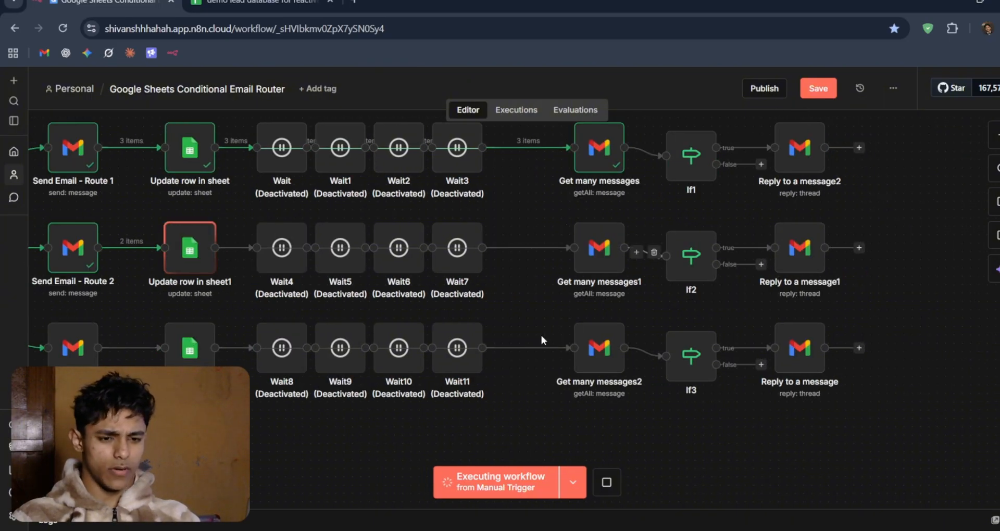
pyautogui.hscroll(-5, 541, 335)
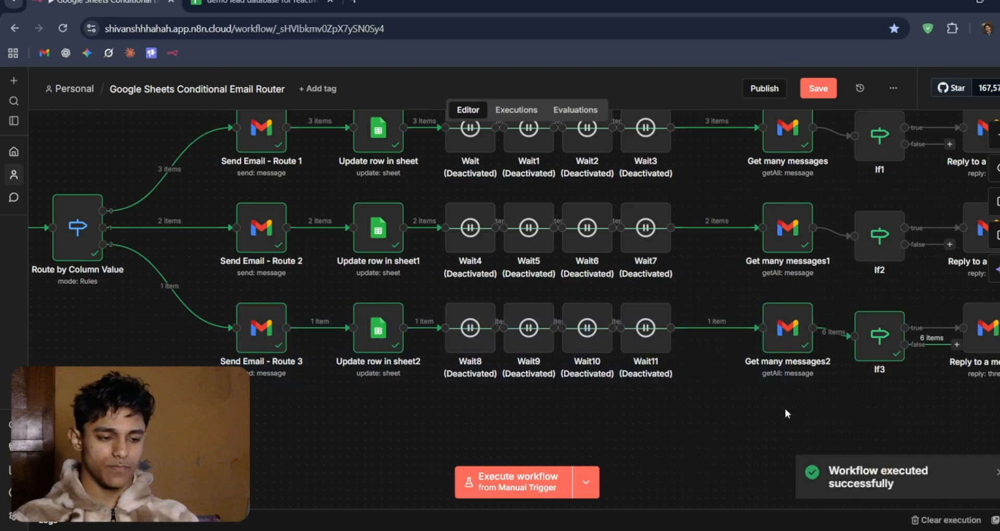
# Check the reactivation message column for every lead in the demo lead sheet
pyautogui.click(260, 3)
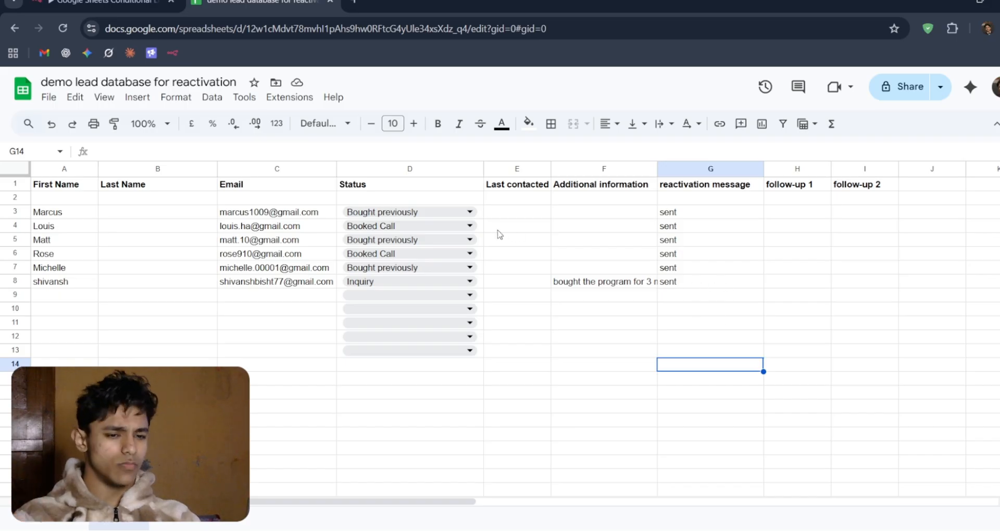
pyautogui.click(636, 210)
pyautogui.click(696, 203)
pyautogui.moveTo(696, 203); pyautogui.dragTo(703, 273)
pyautogui.click(703, 300)
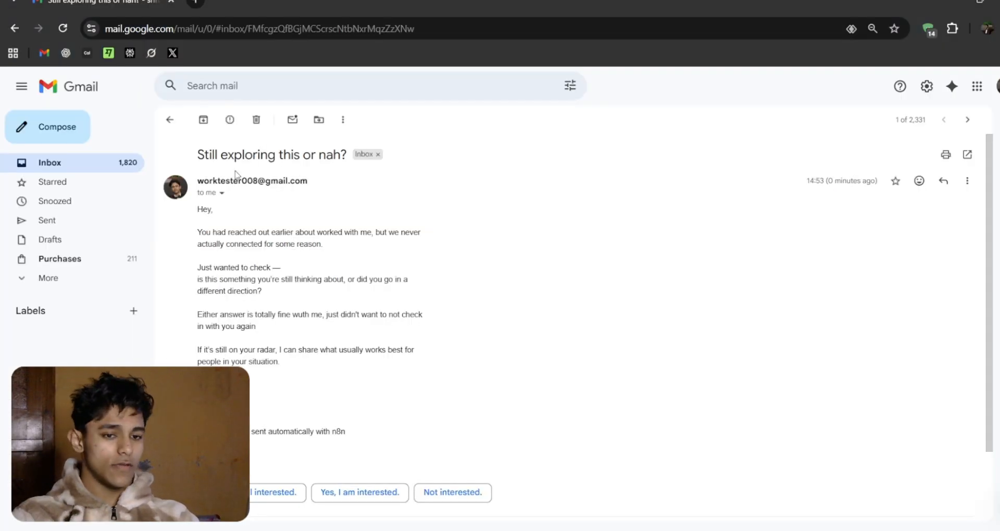
# Read the received email "Still exploring this or nah?" in the lead's Gmail inbox, from subject to the n8n attribution footer
pyautogui.scroll(5, 235, 176)
pyautogui.hscroll(-2, 236, 175)
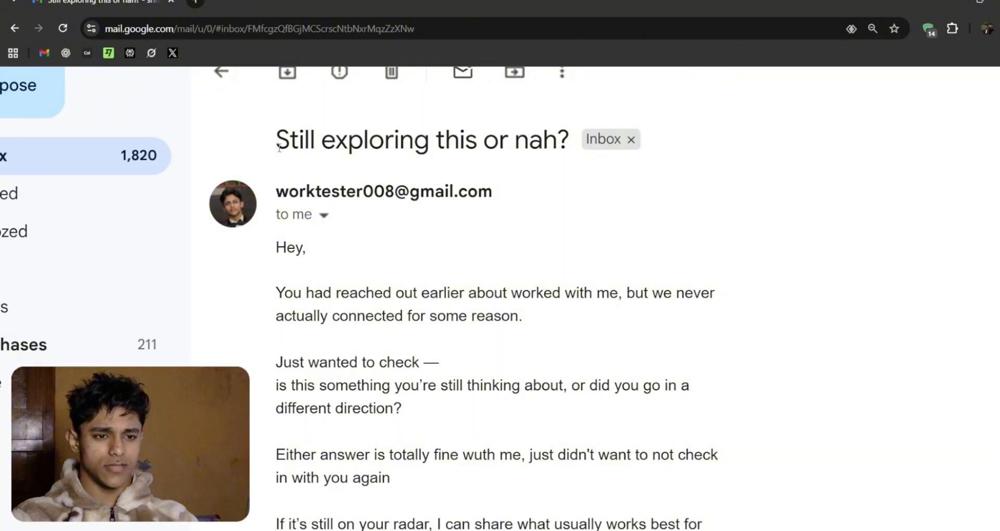
pyautogui.moveTo(279, 147); pyautogui.dragTo(616, 161)
pyautogui.scroll(-1, 312, 255)
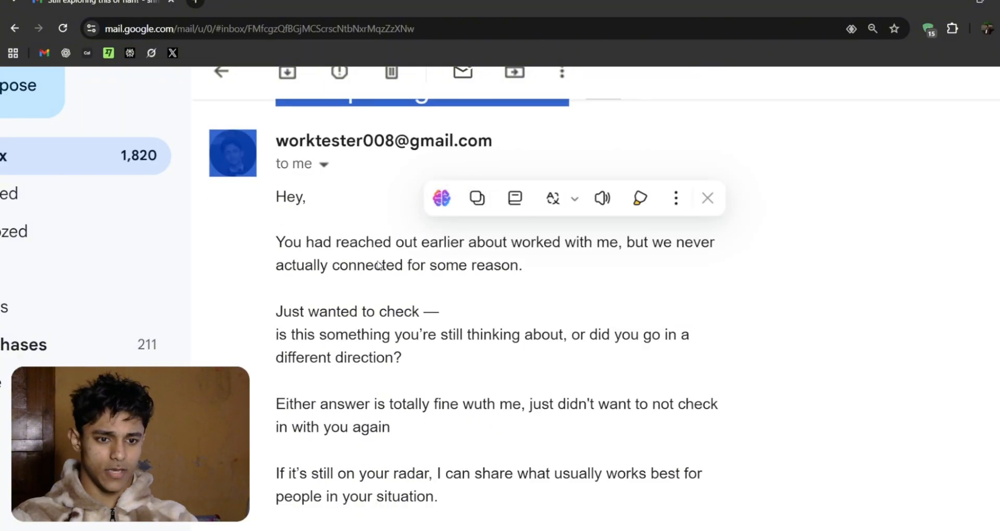
pyautogui.click(311, 255)
pyautogui.scroll(-1, 472, 283)
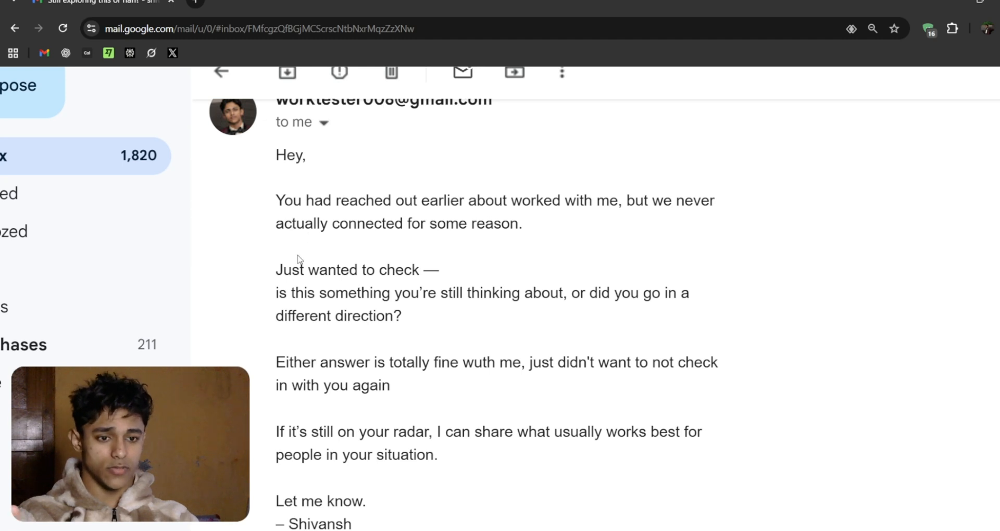
pyautogui.scroll(-1, 292, 282)
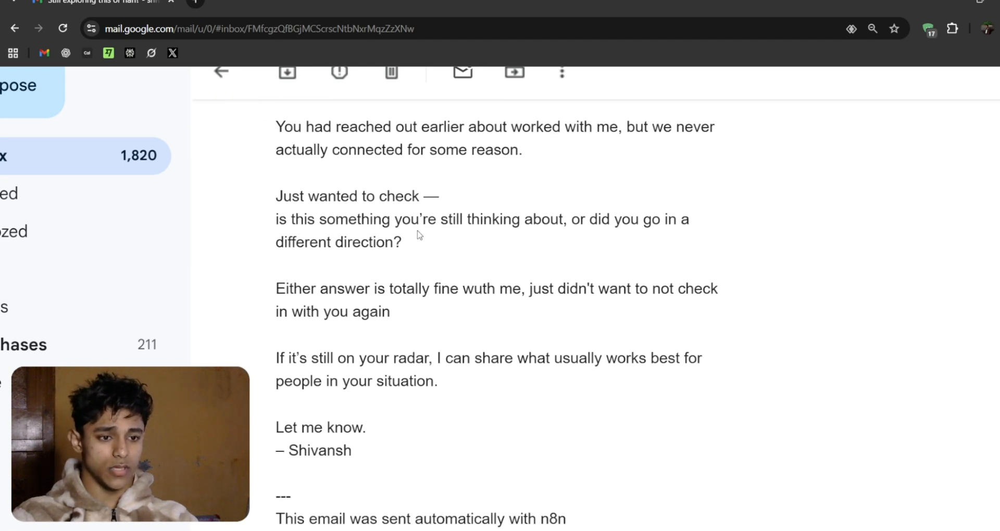
pyautogui.scroll(-3, 469, 276)
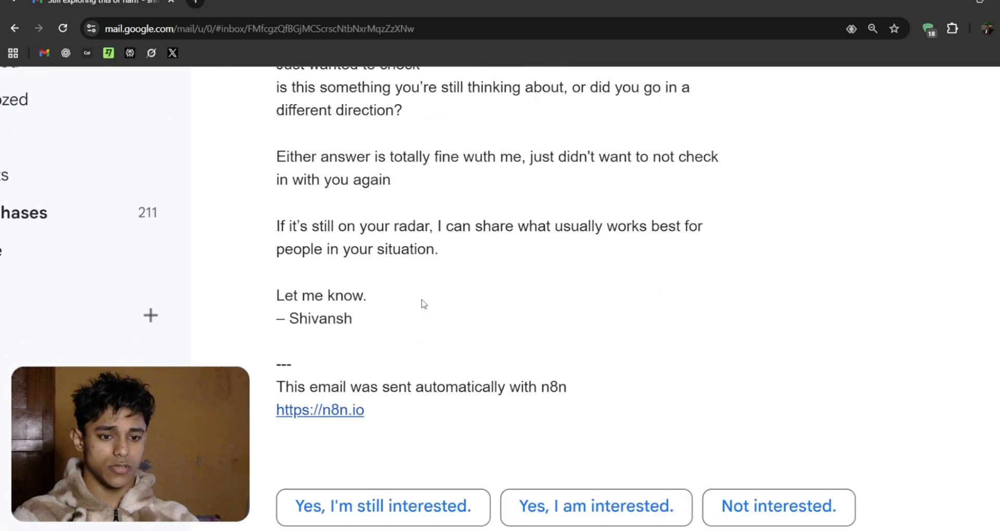
pyautogui.scroll(1, 374, 244)
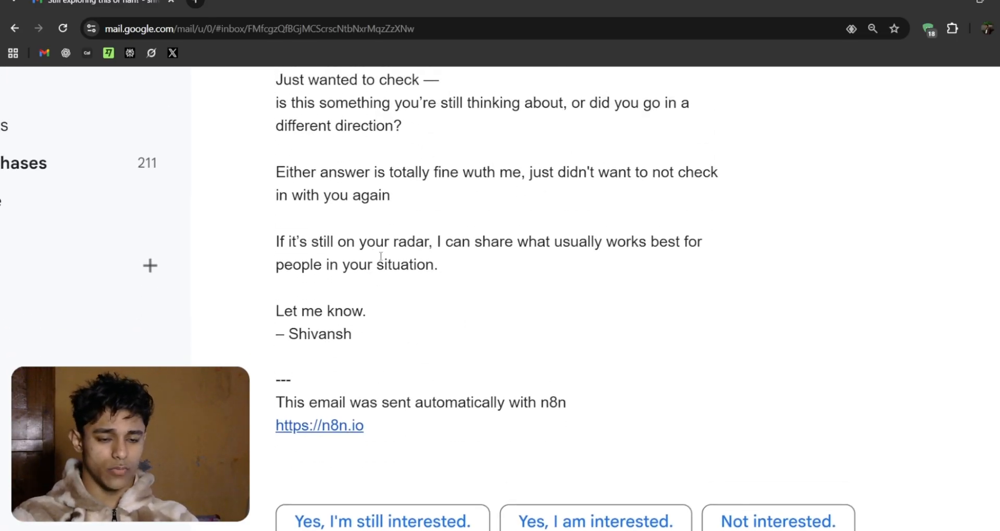
pyautogui.scroll(-1, 381, 256)
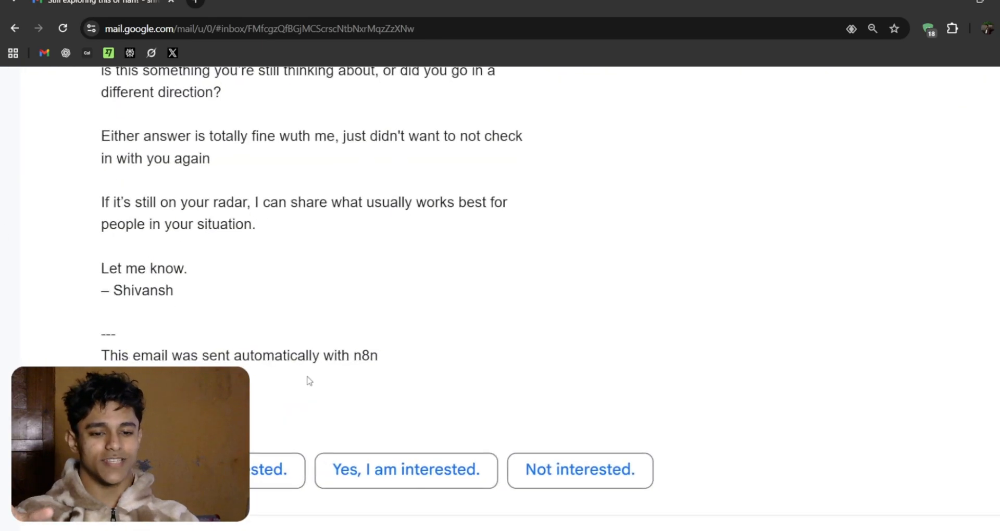
pyautogui.hscroll(-5, 309, 381)
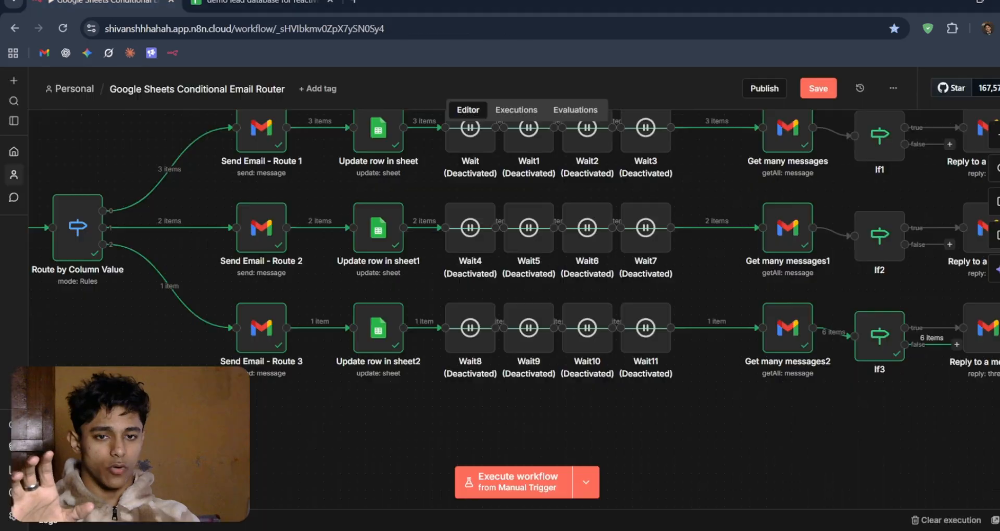
# In the n8n node Send Email - Route 3, add the Append n8n Attribution option and turn it off
pyautogui.scroll(2, 349, 277)
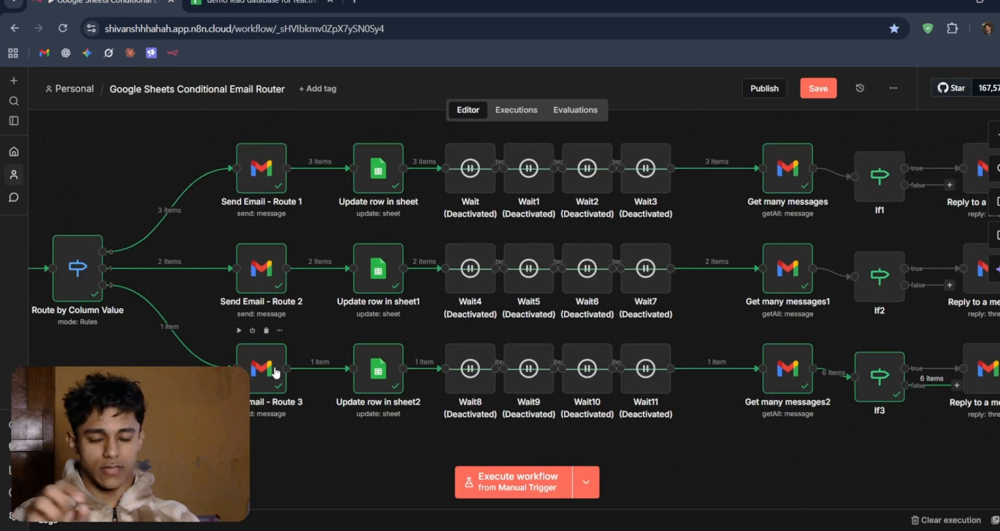
pyautogui.doubleClick(276, 385)
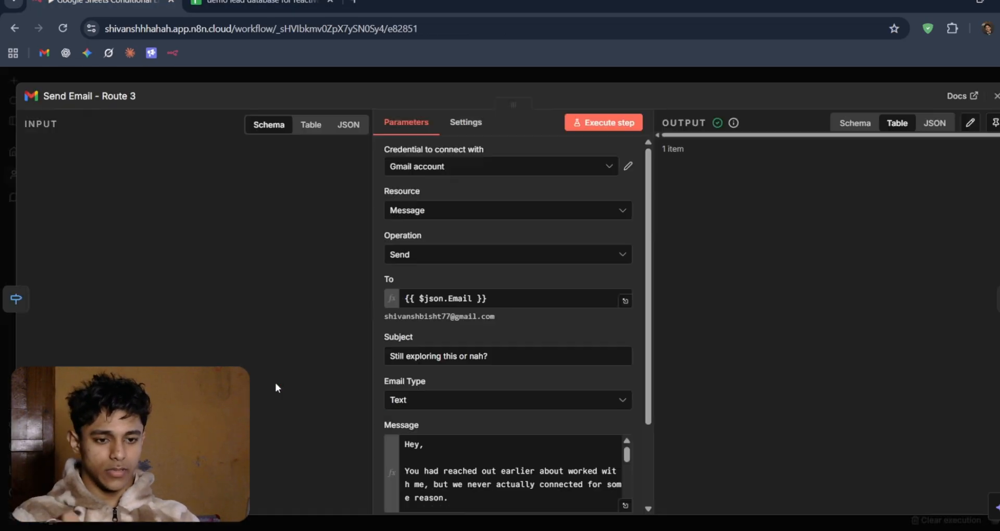
pyautogui.scroll(-3, 429, 330)
pyautogui.click(478, 459)
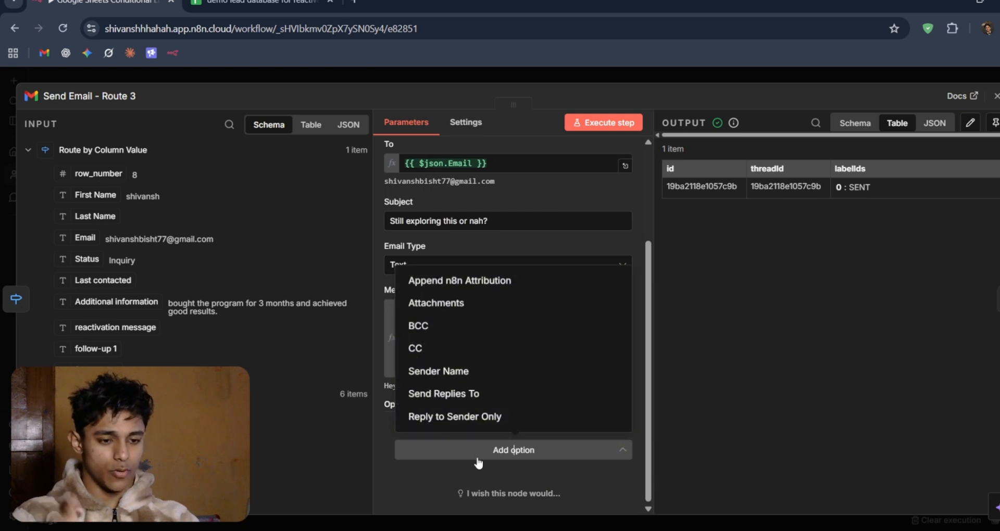
pyautogui.click(479, 281)
pyautogui.click(423, 445)
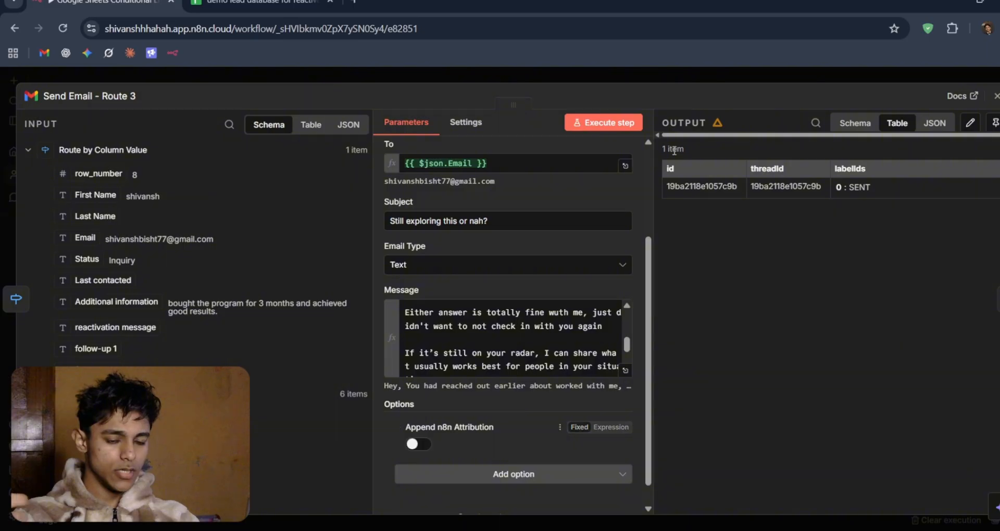
pyautogui.click(640, 76)
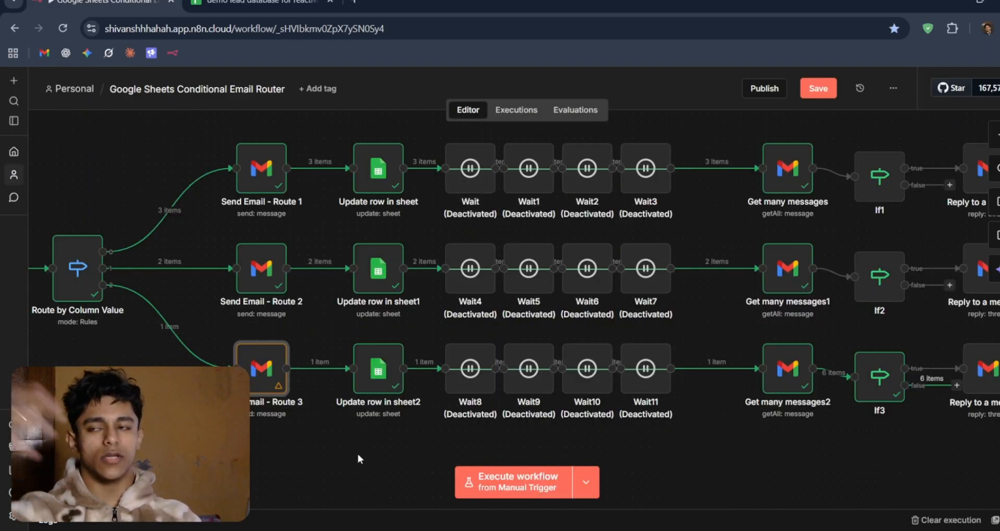
# Examine the Route 3 branch from Send Email - Route 3 through Get many messages2 and If3 to Reply to a message
pyautogui.hscroll(5, 357, 455)
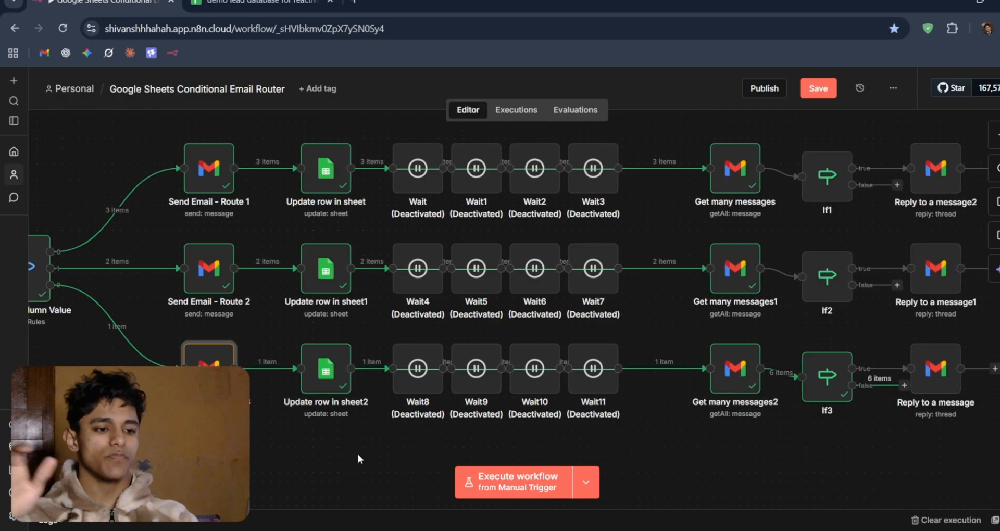
pyautogui.press('-')
pyautogui.press('-')
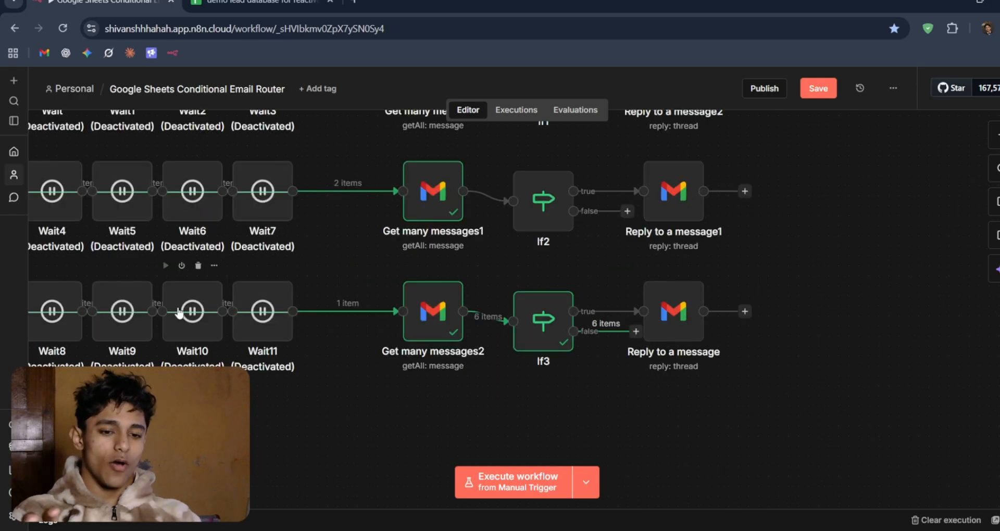
pyautogui.hscroll(-12, 178, 311)
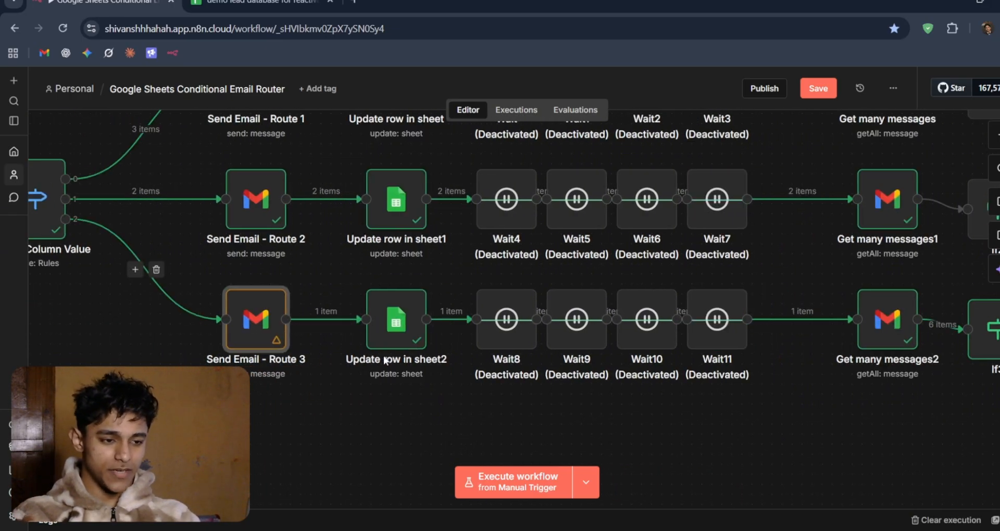
pyautogui.hscroll(10, 385, 361)
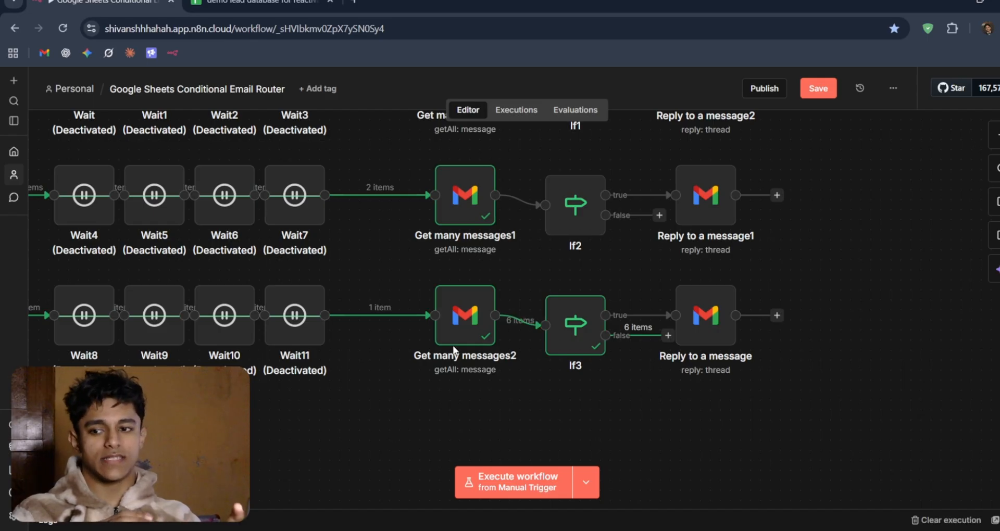
pyautogui.moveTo(469, 339)
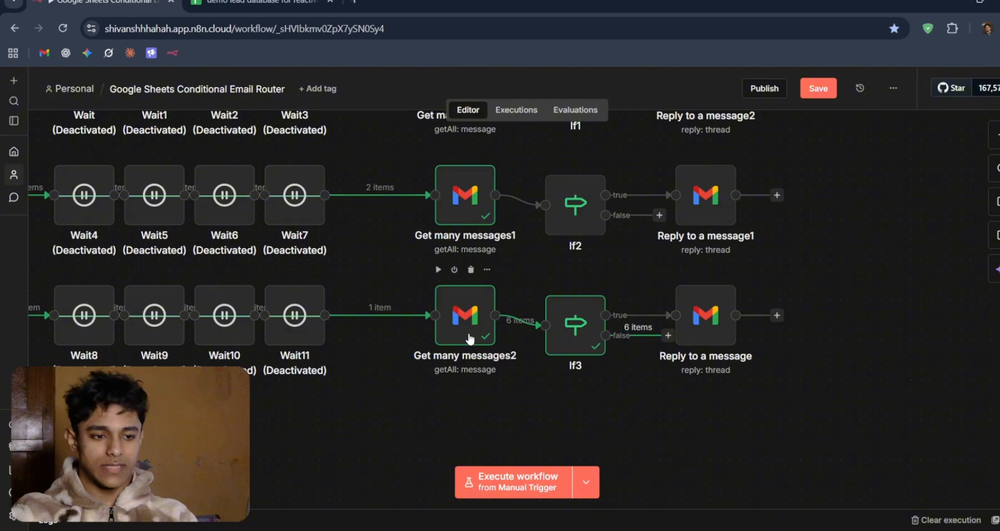
pyautogui.press('-')
pyautogui.press('-')
pyautogui.press('-')
pyautogui.press('+')
pyautogui.press('+')
pyautogui.press('+')
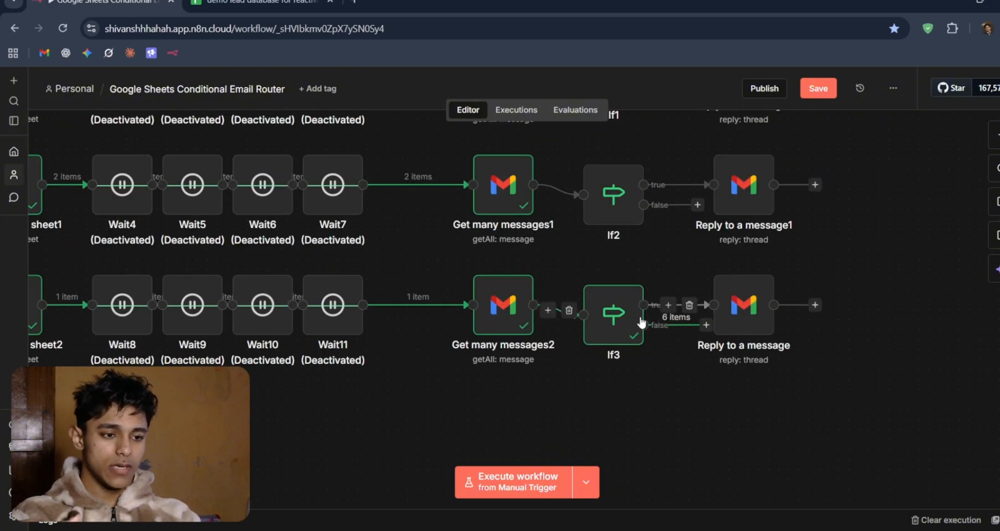
pyautogui.moveTo(748, 315)
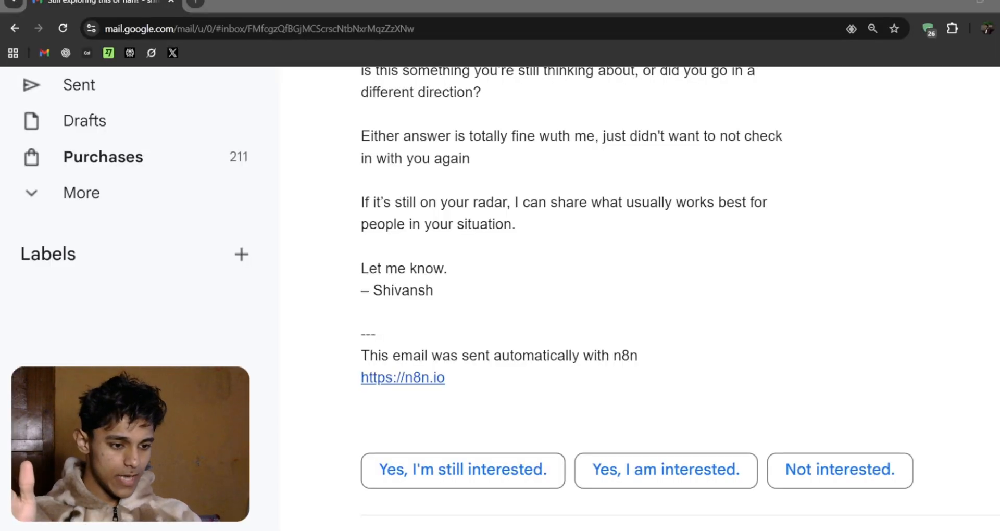
# In the lead's Gmail inbox, answer the reactivation email with the suggested reply "Yes, I'm still interested."
pyautogui.scroll(-5, 592, 320)
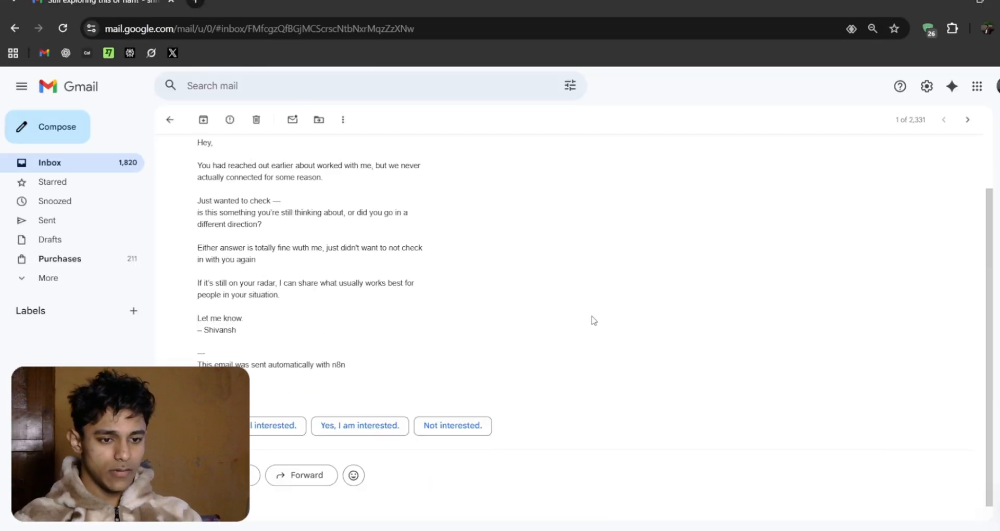
pyautogui.click(273, 429)
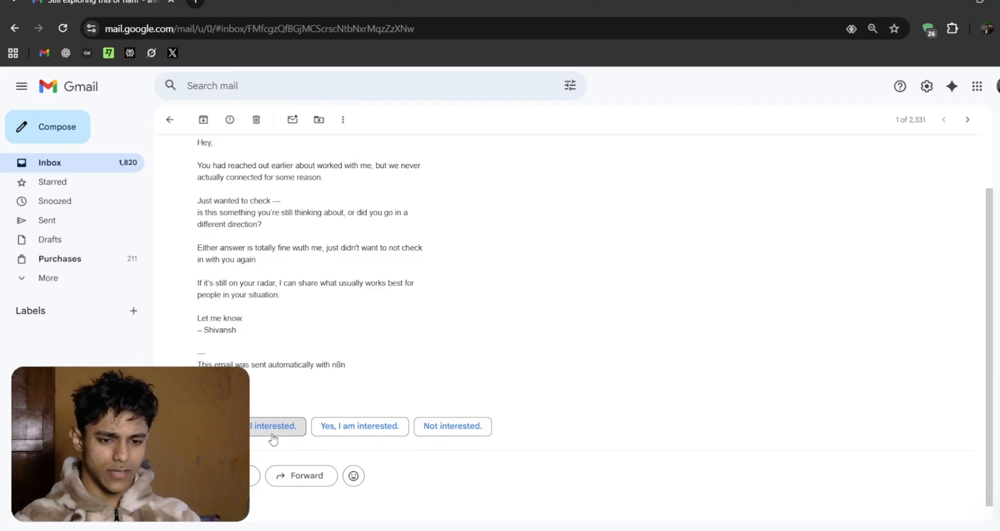
pyautogui.click(253, 489)
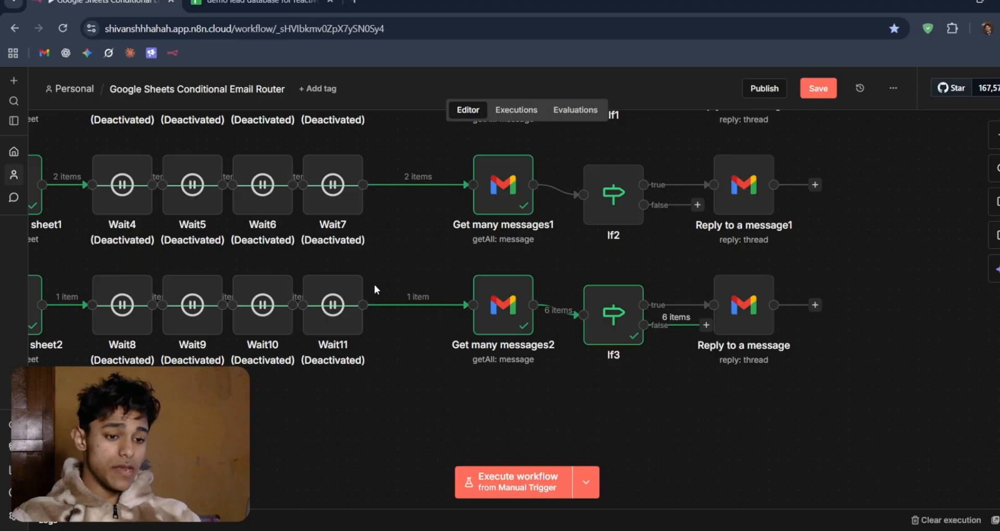
# Return to the n8n workflow and execute the Get many messages2 node on Route 3
pyautogui.scroll(1, 486, 359)
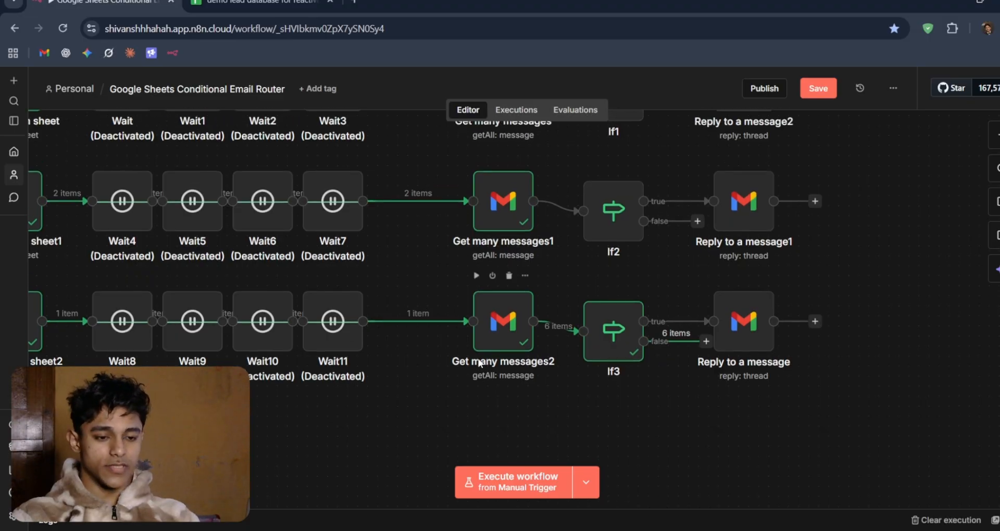
pyautogui.click(476, 276)
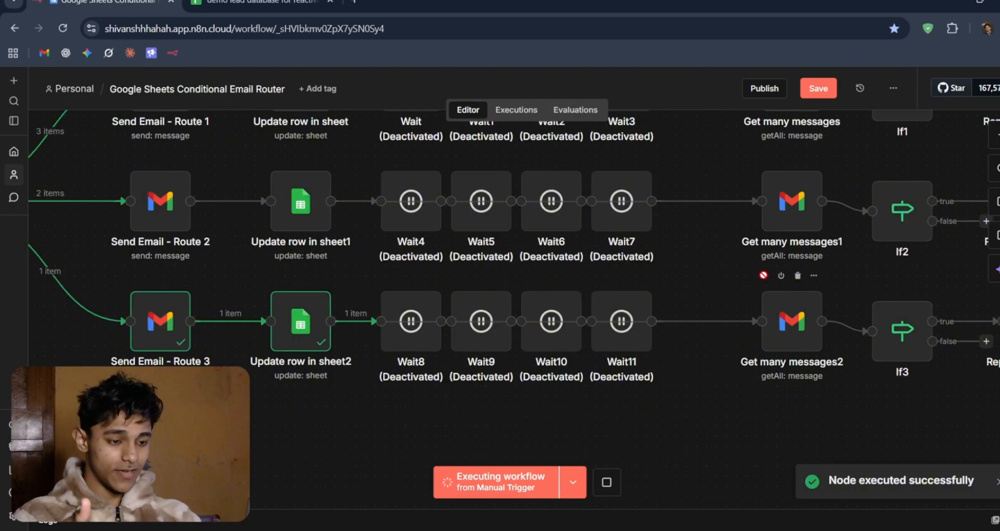
# Execute the If3 node on Route 3 to check the retrieved messages for a reply
pyautogui.hscroll(3, 763, 275)
pyautogui.hscroll(5, 673, 345)
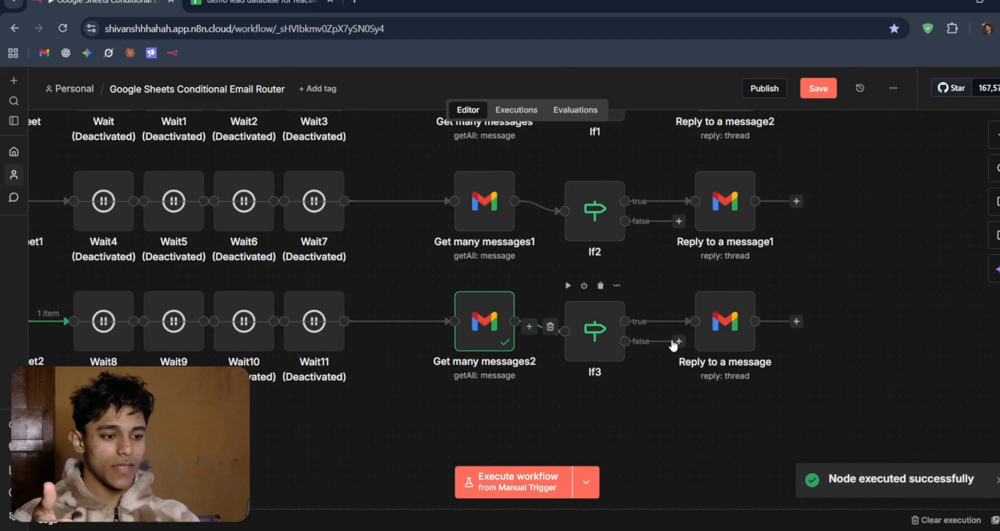
pyautogui.click(564, 289)
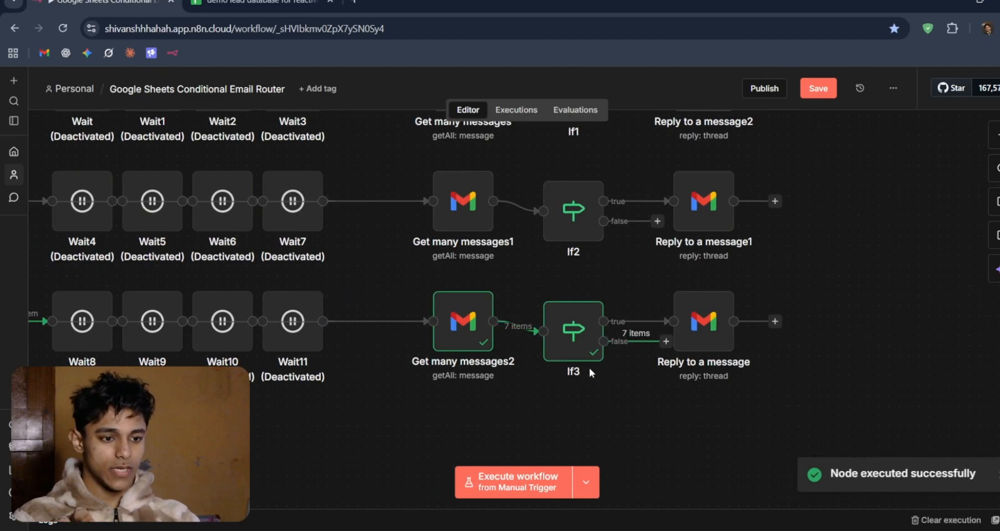
pyautogui.hscroll(3, 589, 368)
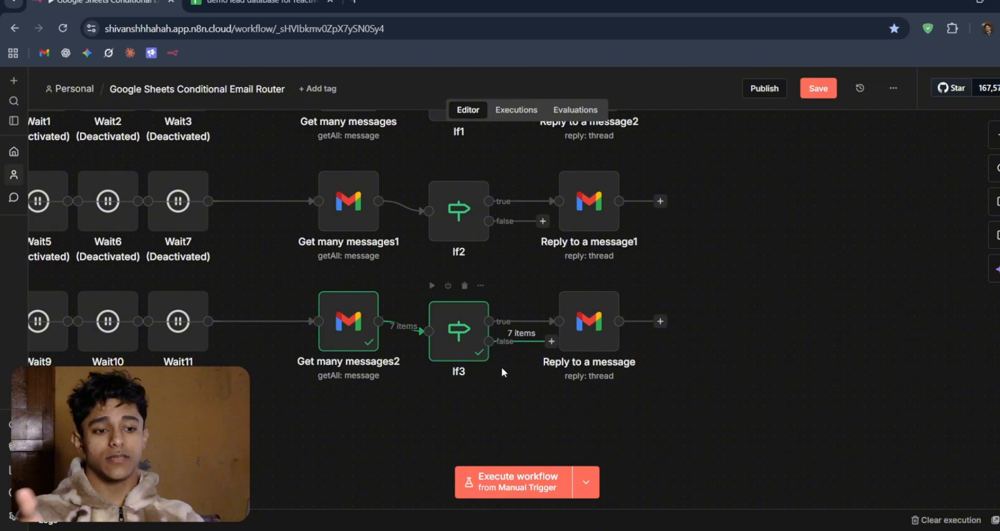
# Examine the If3 and Reply to a message nodes on Route 3, and the whole workflow including the Email Reply assistant section
pyautogui.moveTo(653, 372); pyautogui.dragTo(787, 417)
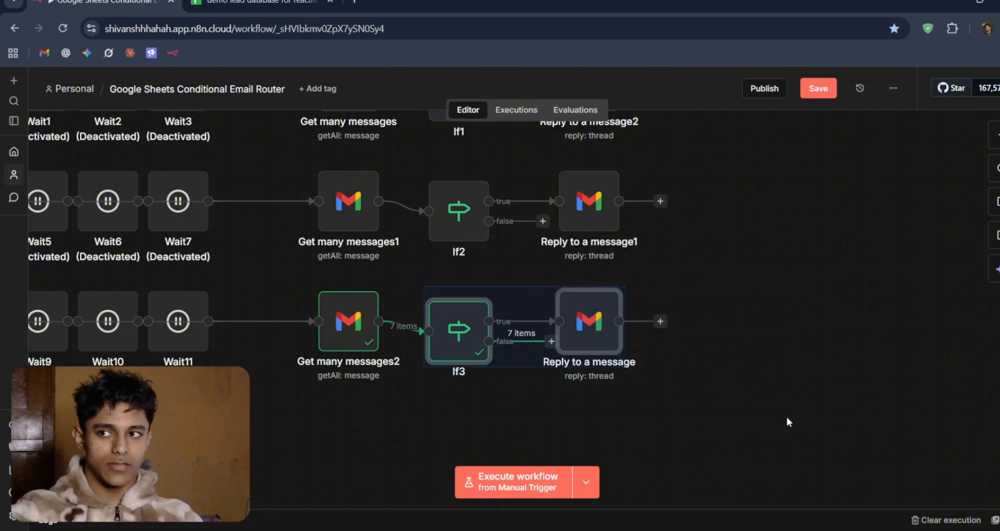
pyautogui.click(658, 404)
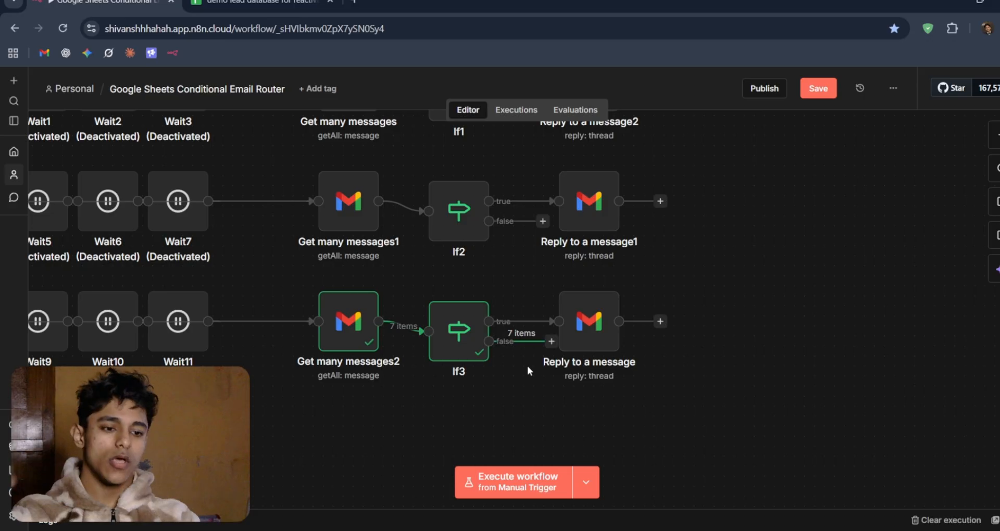
pyautogui.moveTo(410, 295); pyautogui.dragTo(954, 507)
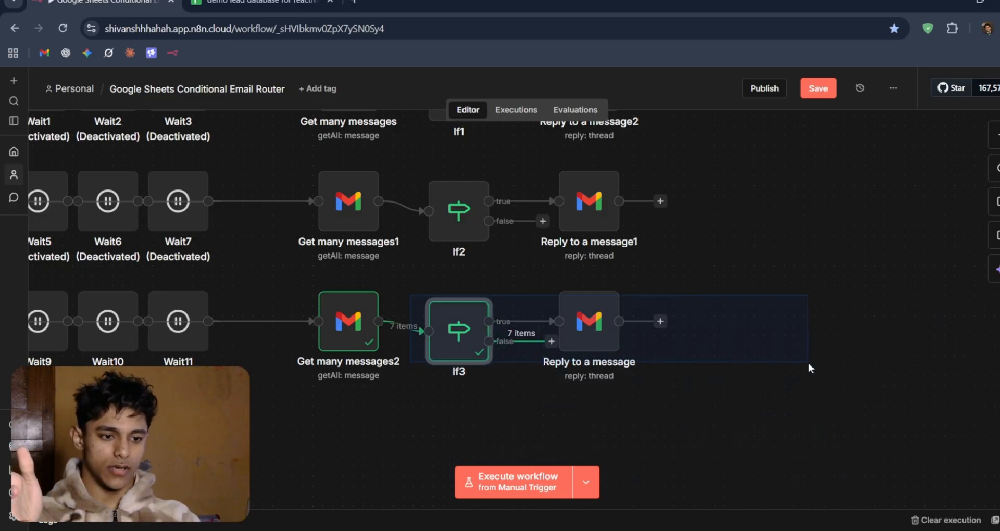
pyautogui.moveTo(808, 363); pyautogui.dragTo(808, 364)
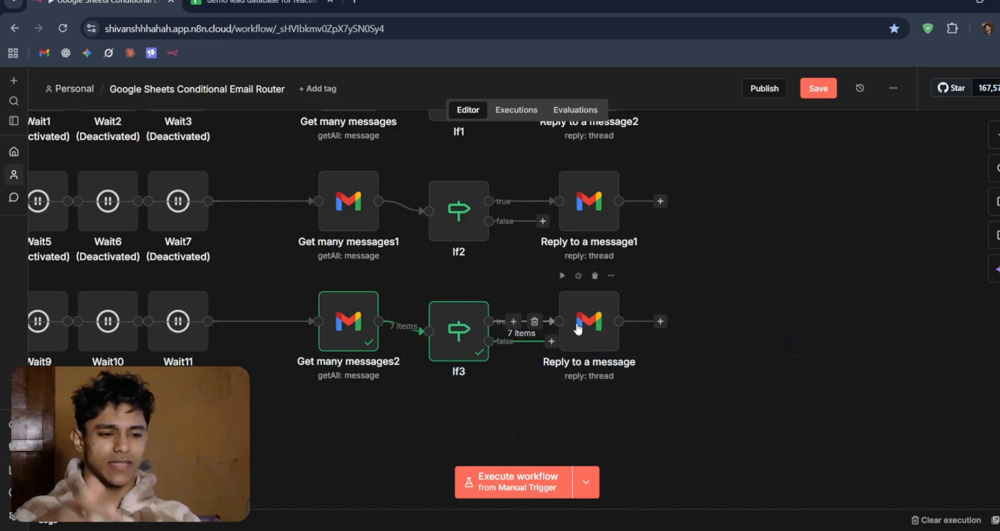
pyautogui.press('1')
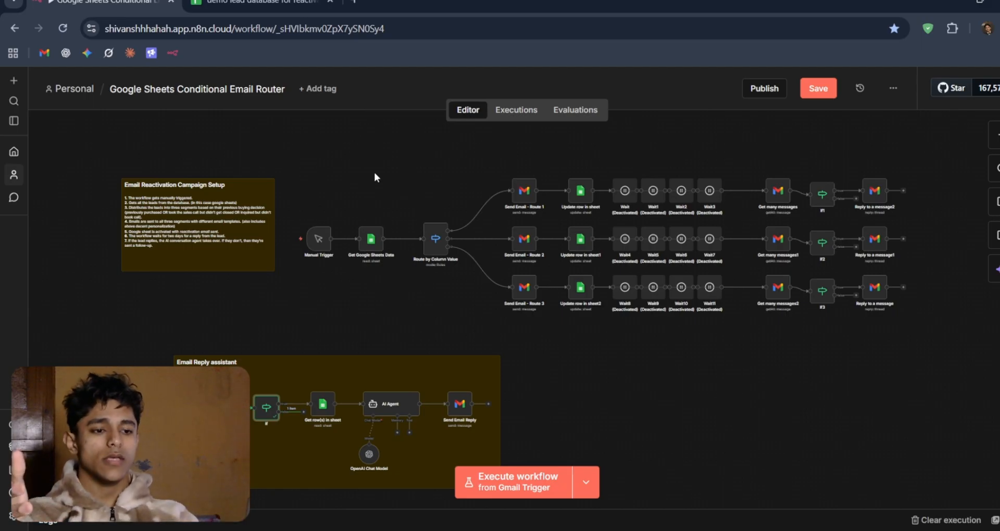
pyautogui.press('-')
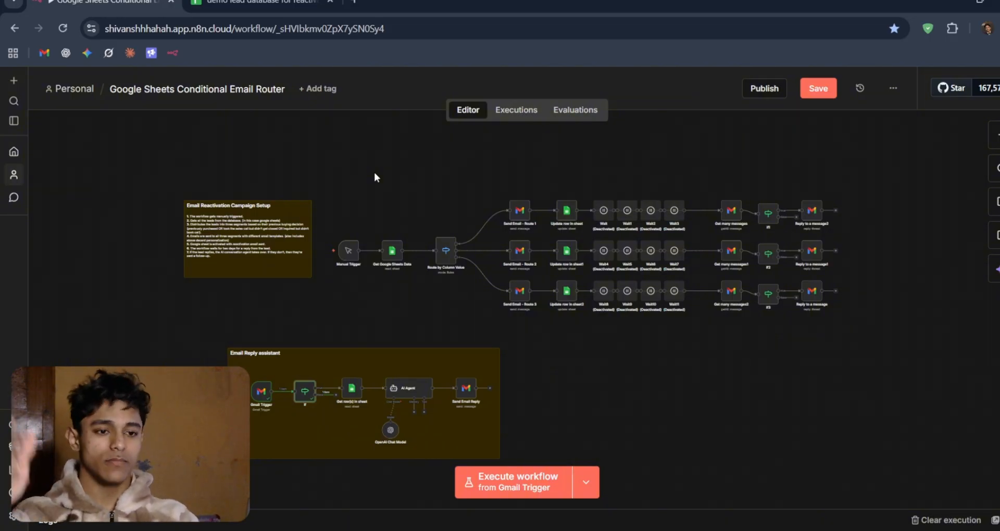
pyautogui.scroll(-1, 490, 157)
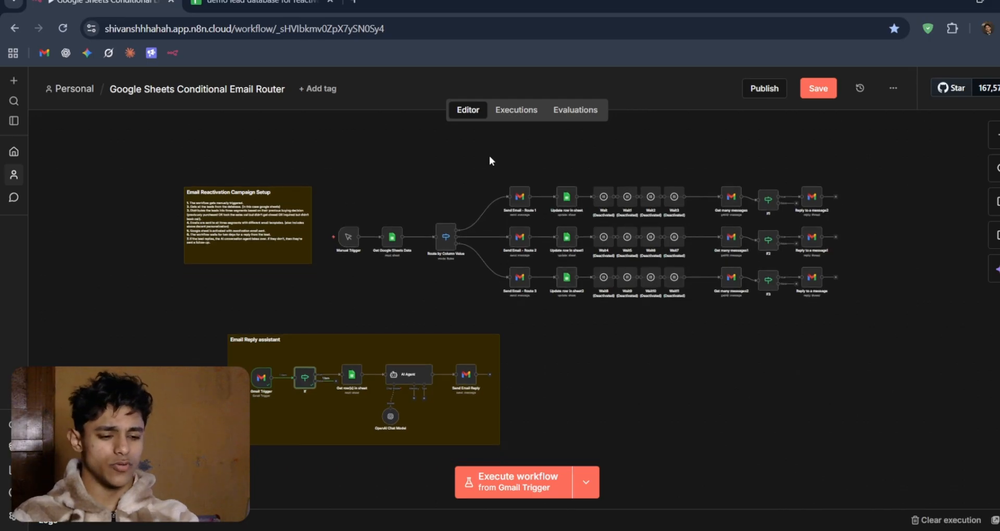
pyautogui.press('-')
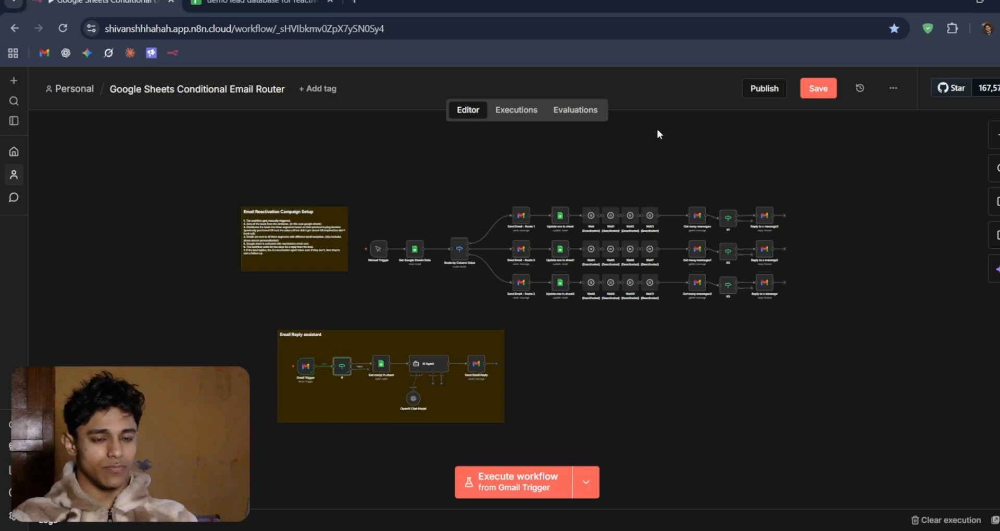
pyautogui.scroll(-1, 659, 138)
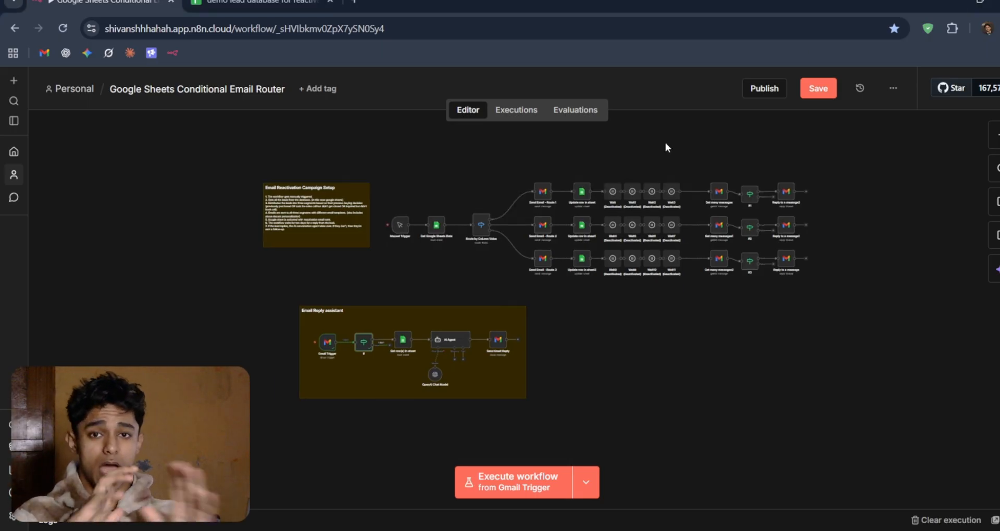